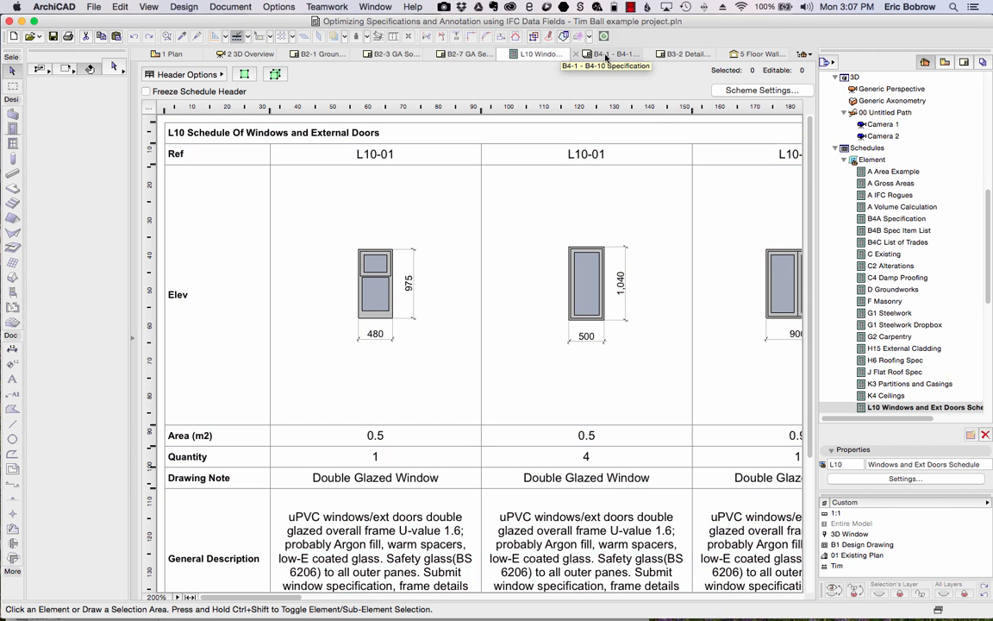
Open the B4 Specification layout and page through it to the L10 Windows and External Doors entries
left_click(607, 54)
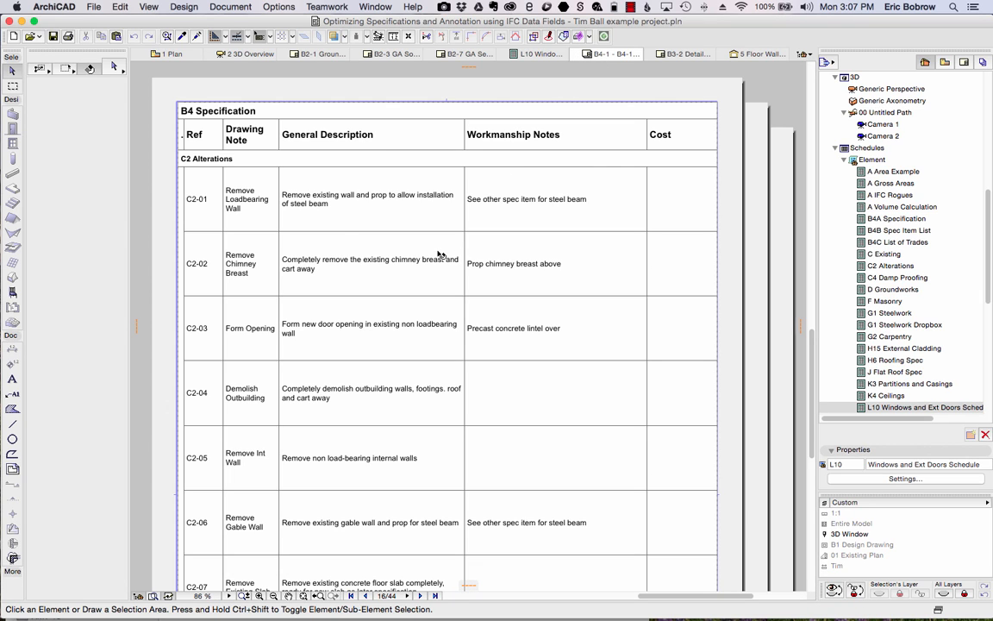
left_click(246, 221)
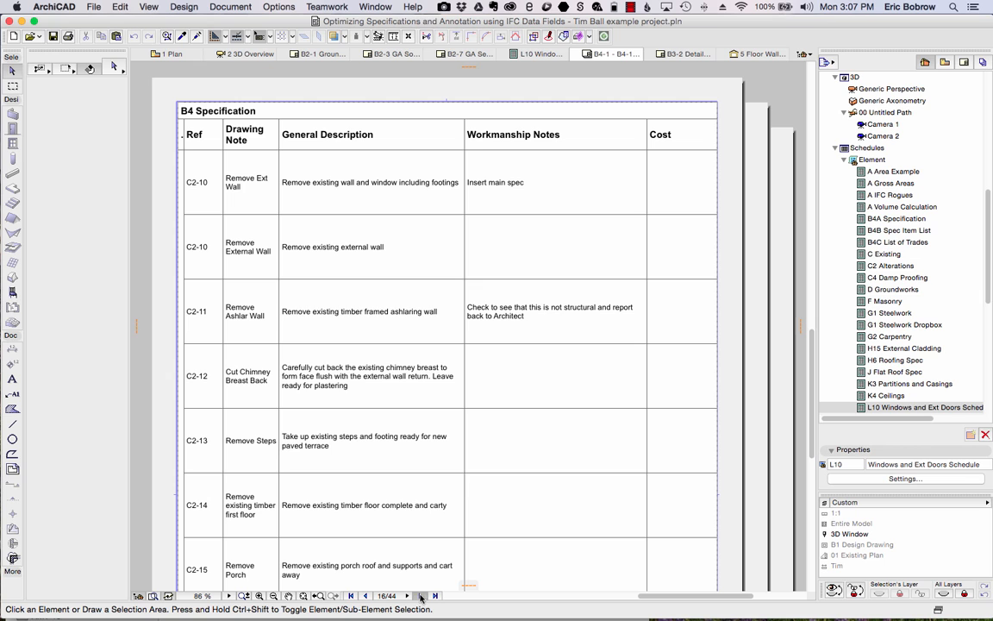
left_click(422, 597)
left_click(422, 597)
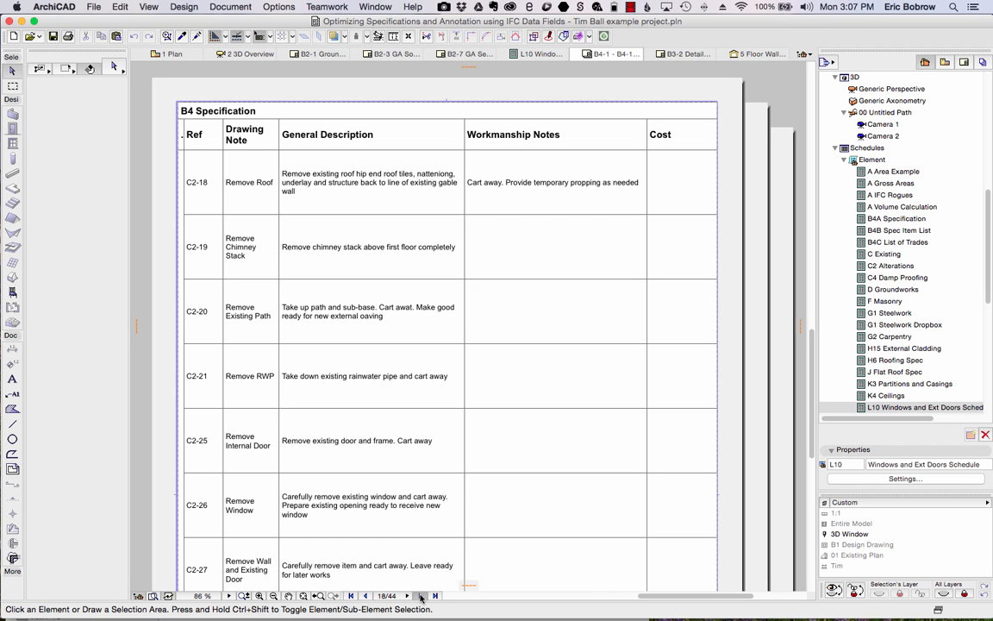
left_click(422, 596)
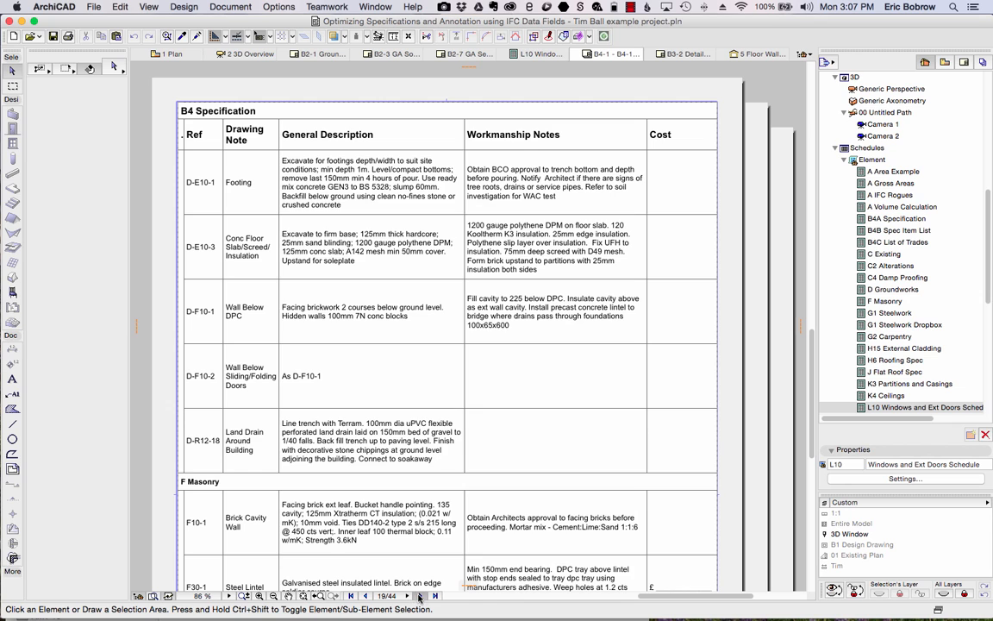
left_click(420, 597)
left_click(420, 596)
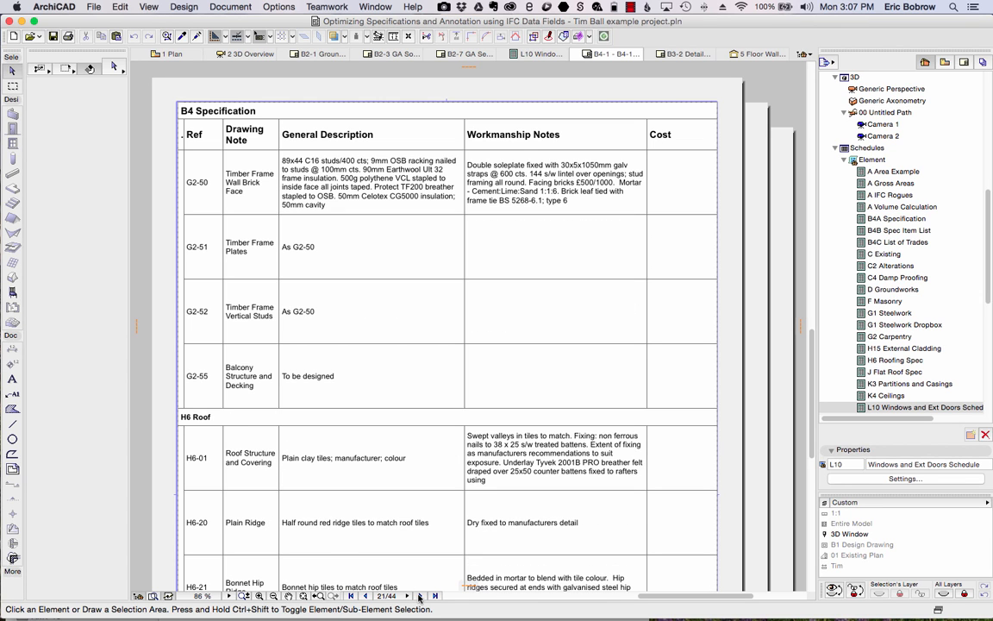
left_click(420, 596)
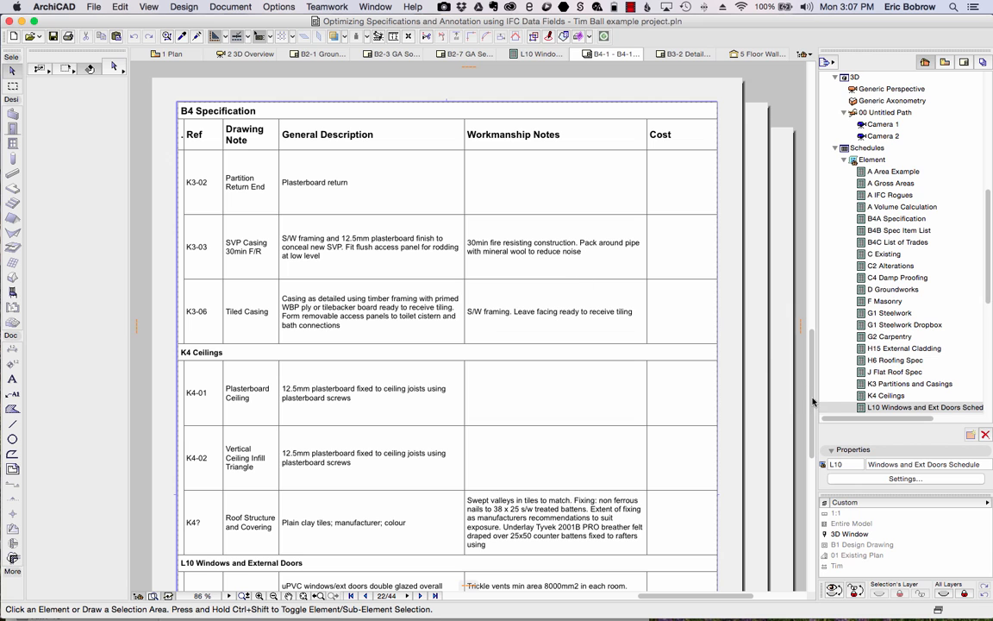
scroll(811, 407, "down", 1)
scroll(729, 410, "down", 5)
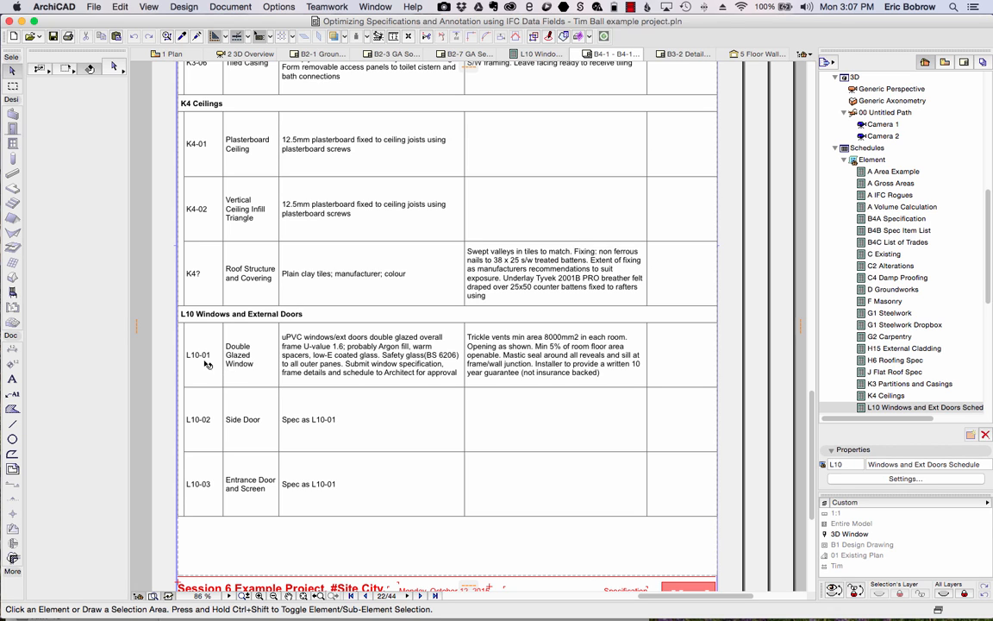
left_click(355, 363)
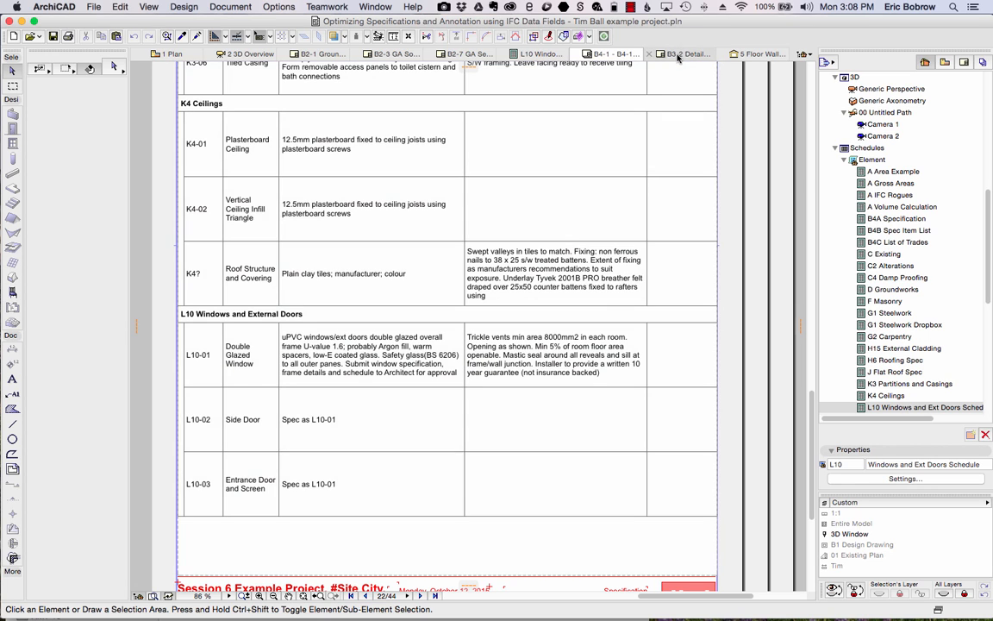
View the B3-2 detail layout, and examine the labels around the window sill in the 5 Floor Wall Junction section
left_click(679, 54)
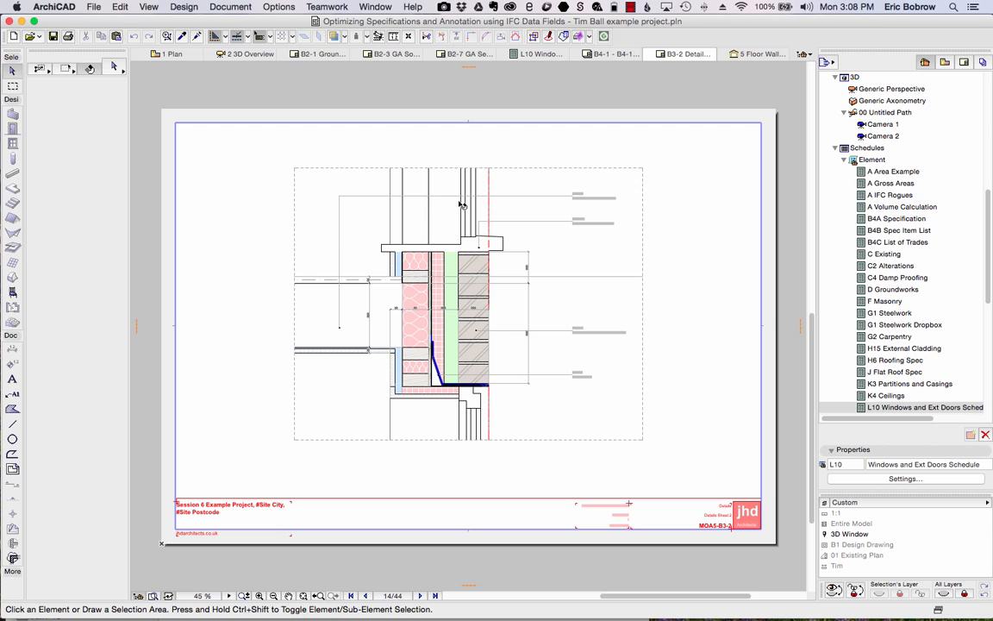
left_click(755, 55)
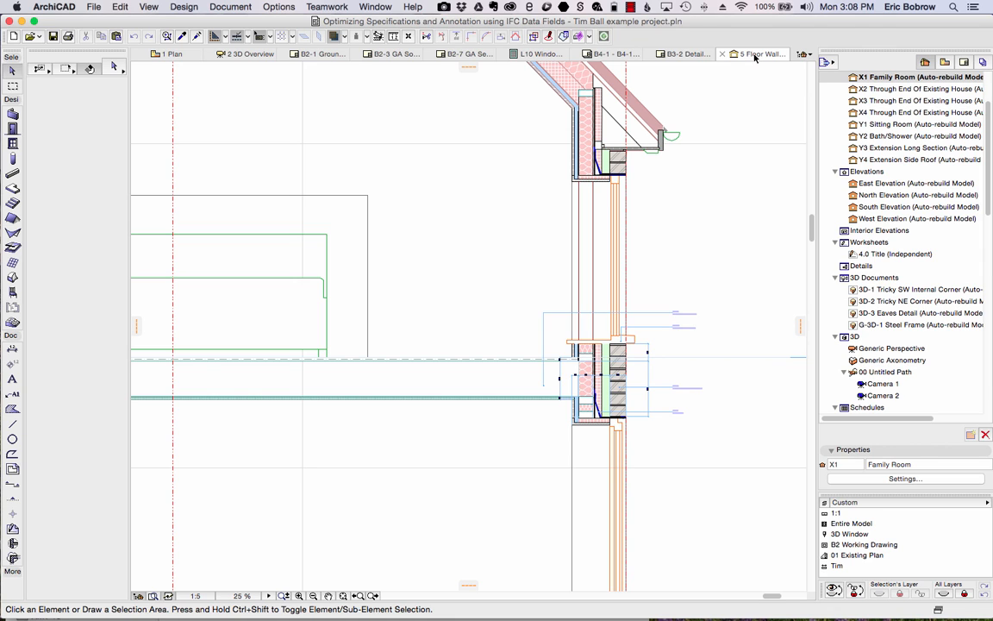
left_click(375, 596)
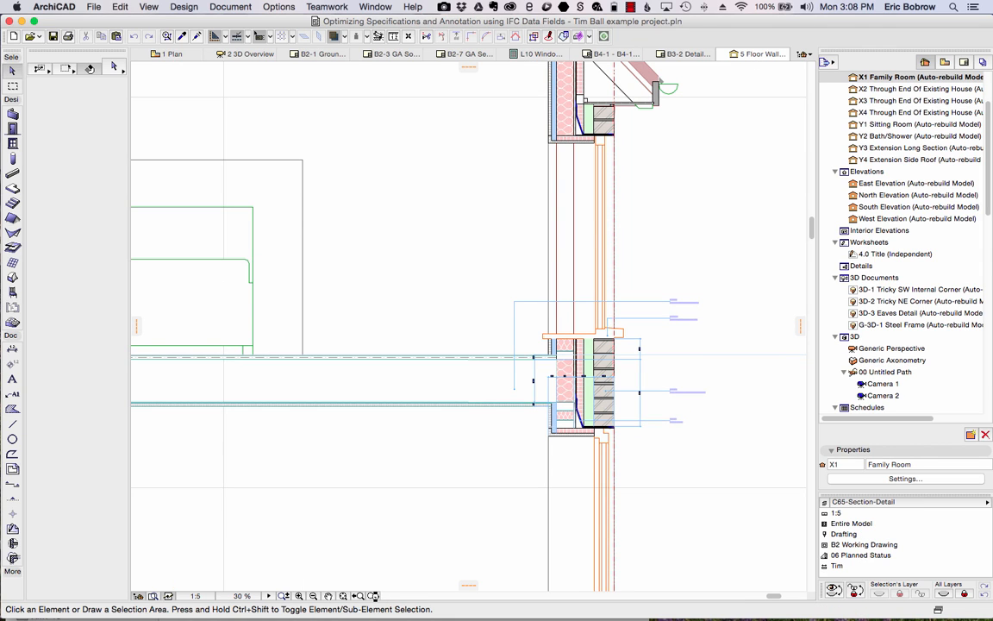
left_click(376, 597)
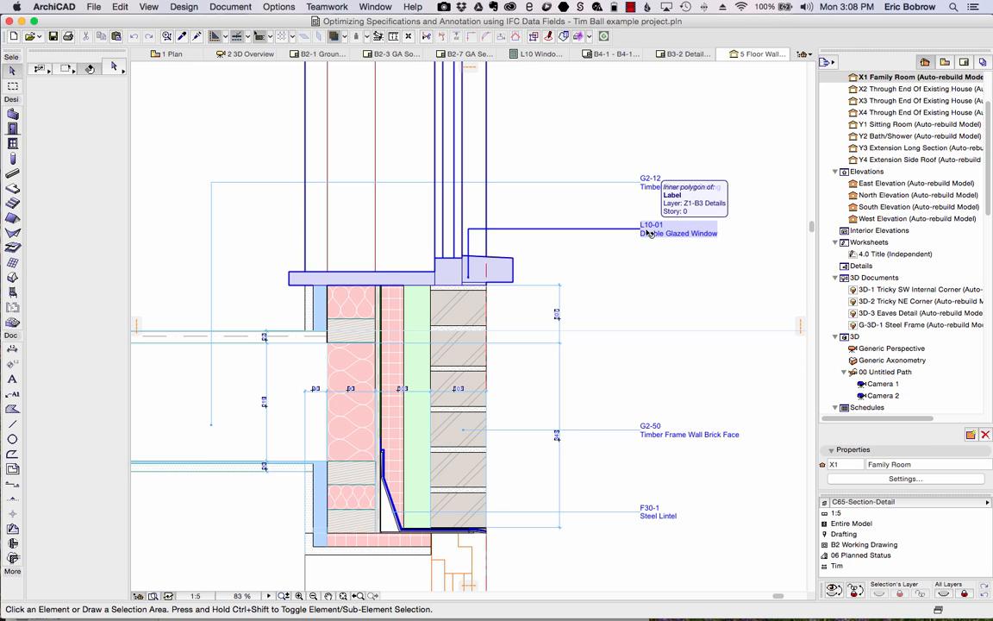
Select the window in the section and review its General Description and Workmanship Notes IFC properties
left_click(443, 260)
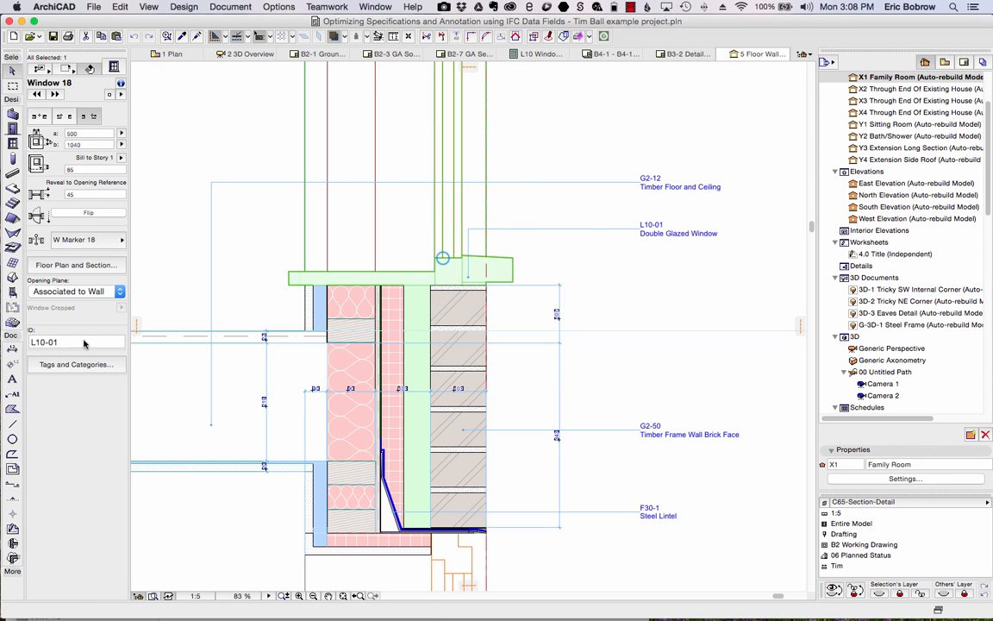
left_click(85, 366)
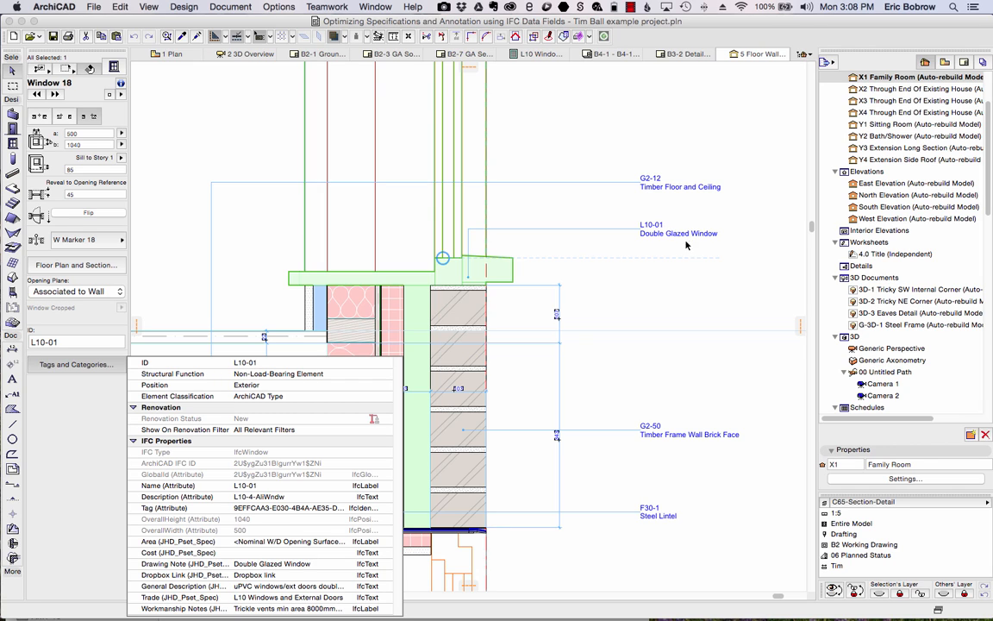
left_click(244, 587)
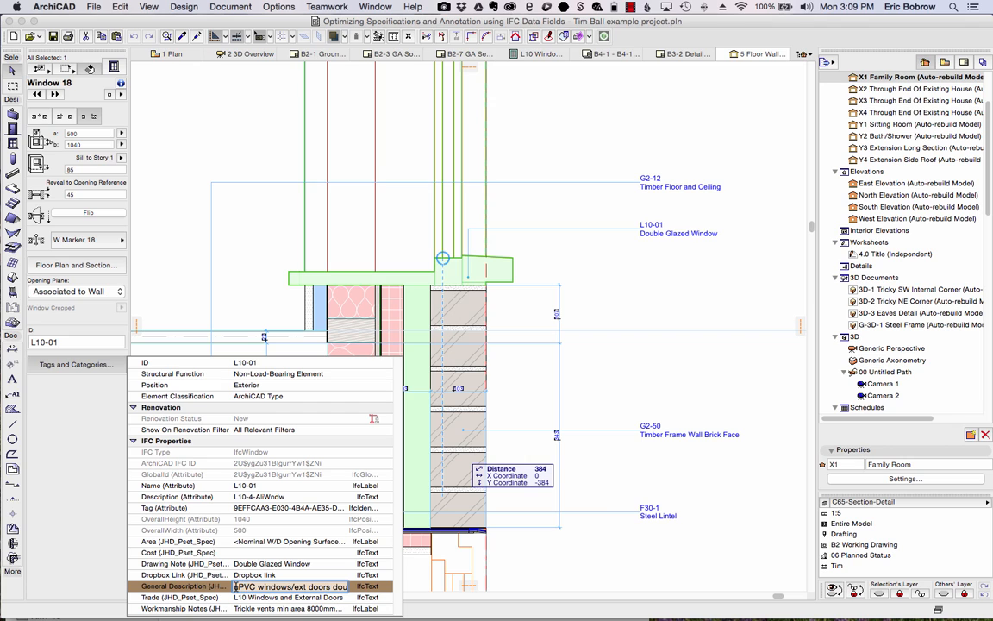
left_click(236, 586)
key("Right")
key("Right")
key("Right")
key("Right")
key("Right")
key("Right")
key("Right")
key("Right")
key("Right")
key("Right")
key("Right")
key("Right")
key("Right")
key("Right")
key("Right")
key("Right")
key("Right")
key("Right")
key("Right")
key("Right")
left_click(259, 611)
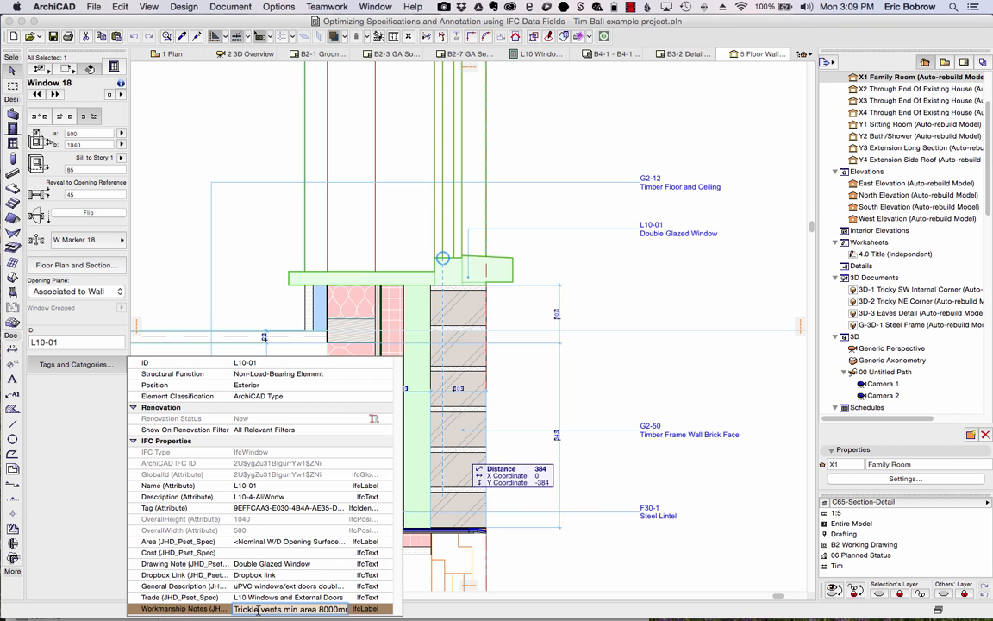
left_click(765, 211)
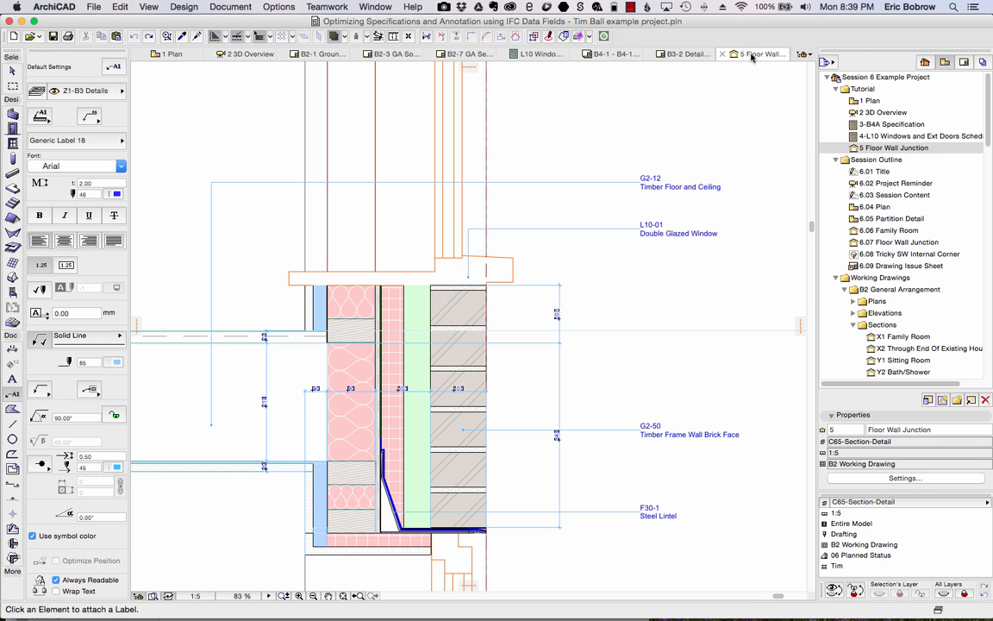
In the L10 windows and external doors schedule, select the 480 × 975 window and locate it on the floor plan
left_click(538, 54)
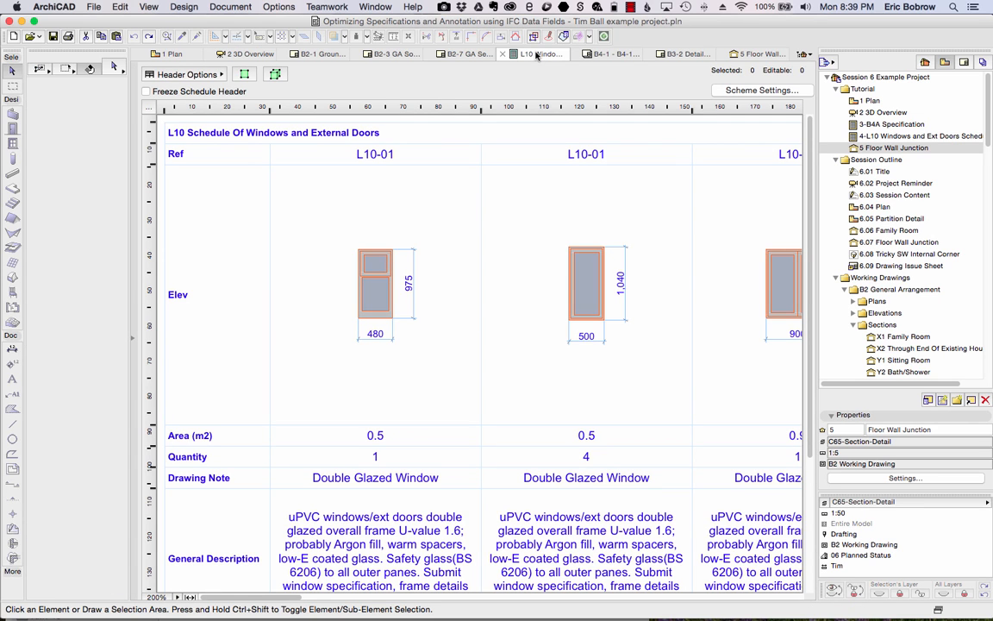
left_click(380, 308)
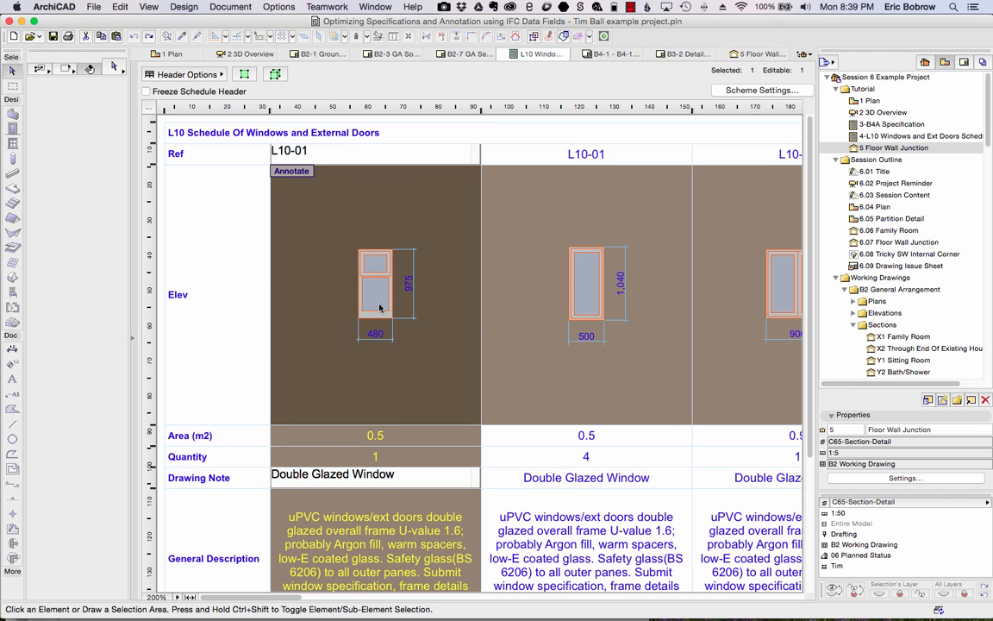
left_click(245, 75)
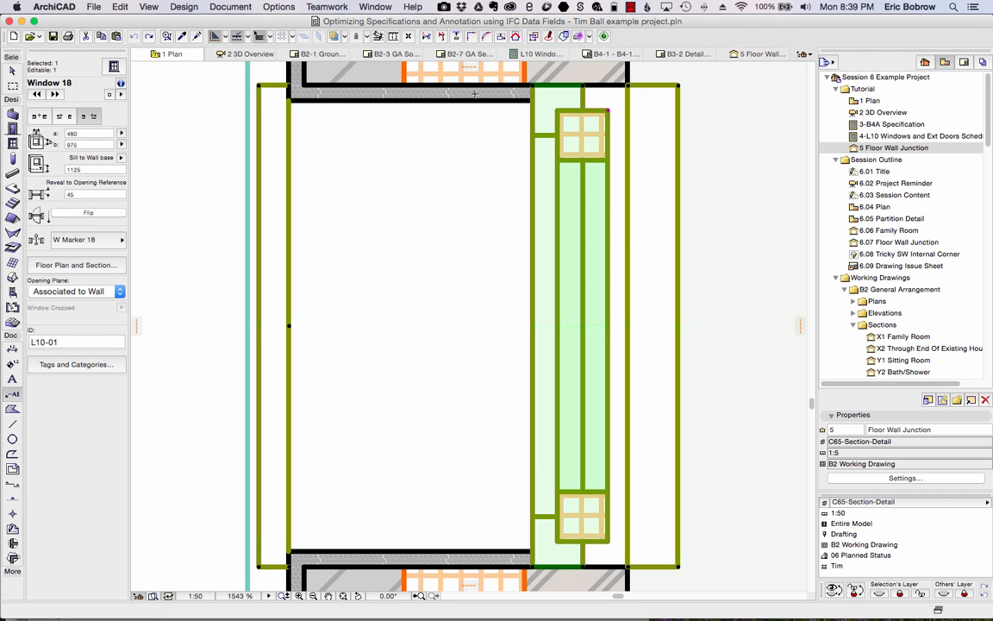
Return to the L10 schedule, select the 500 × 1040 window entry and locate its windows on the floor plan
left_click(535, 55)
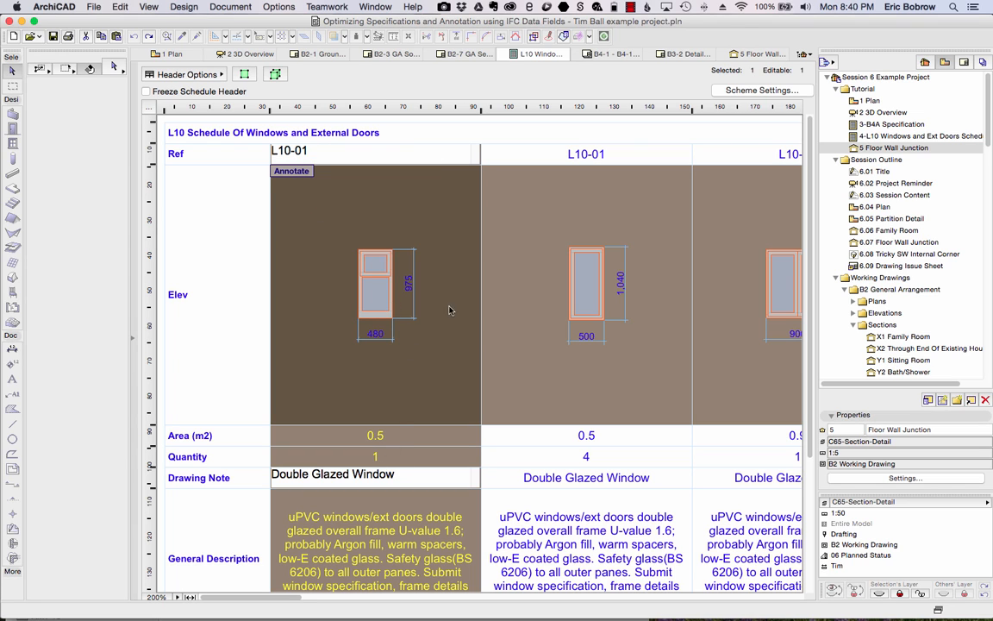
left_click(539, 274)
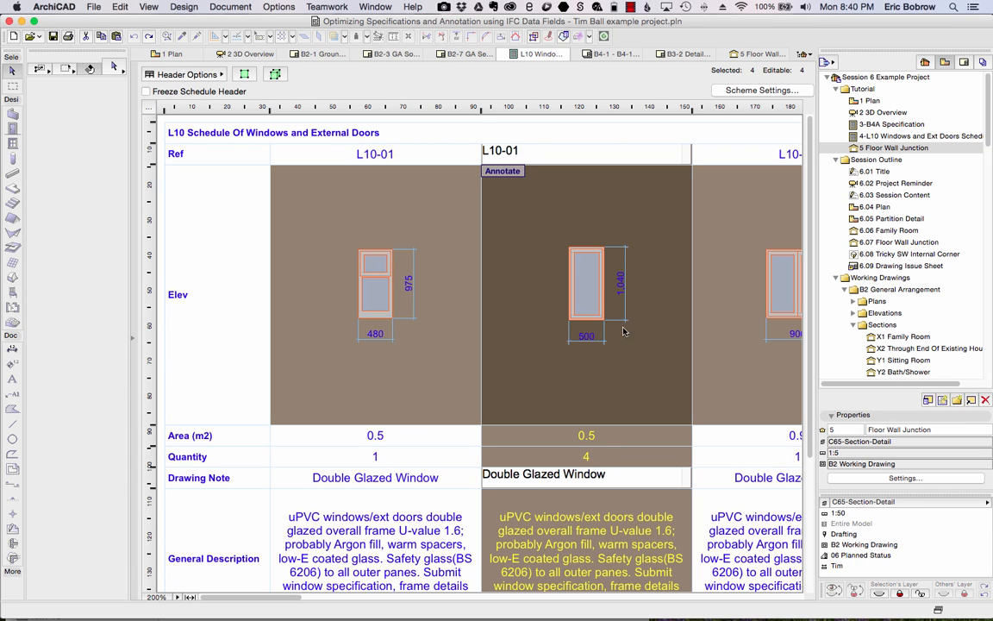
left_click(246, 74)
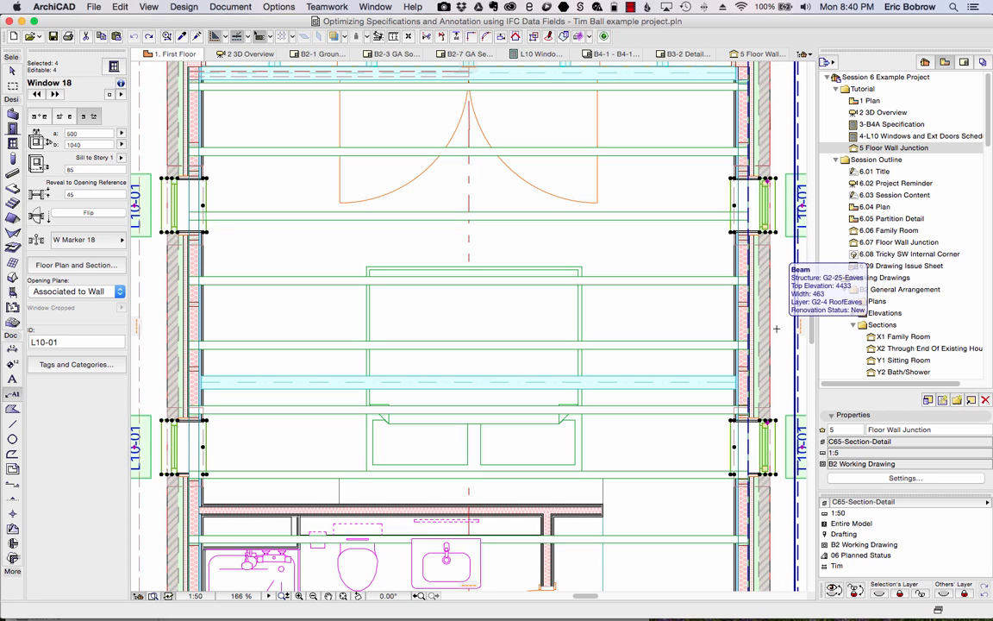
In the B4A Specification schedule, select the L10-01 Double Glazed Window entry and show its windows on the floor plan
left_click(601, 54)
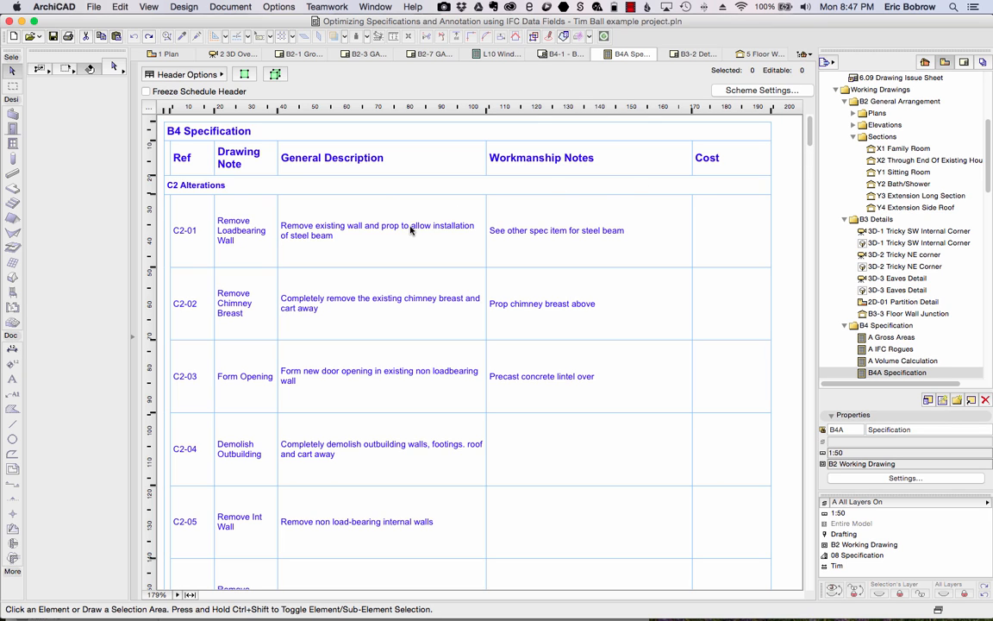
left_click(371, 207)
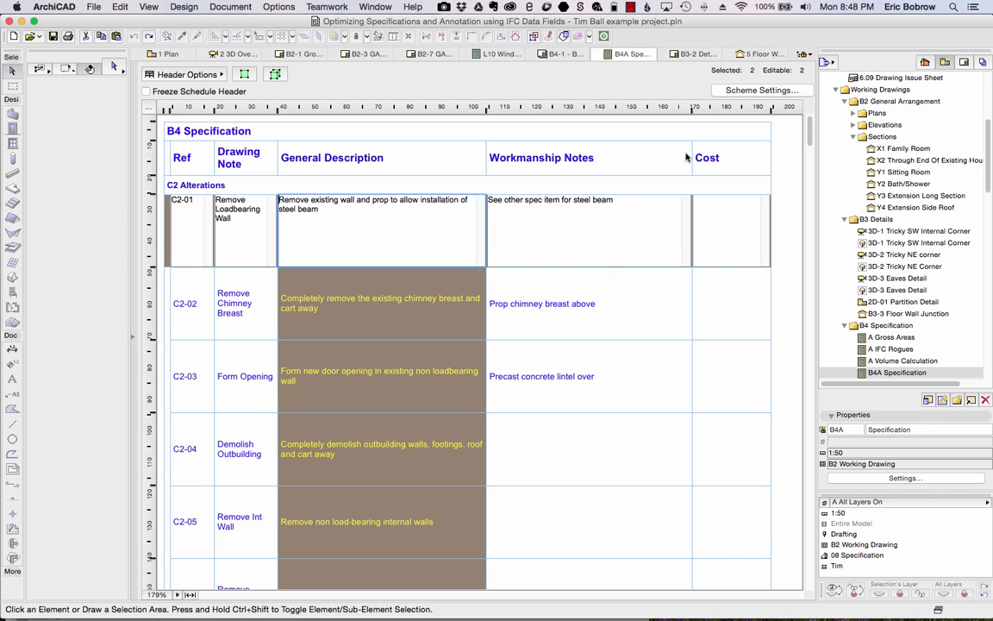
left_click_drag(807, 141, 811, 446)
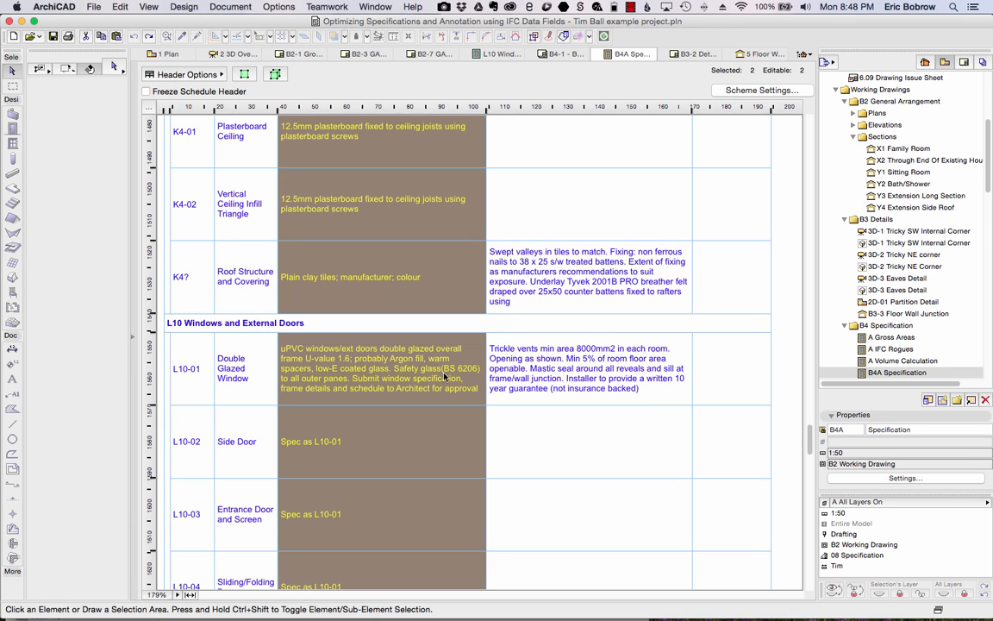
left_click(234, 370)
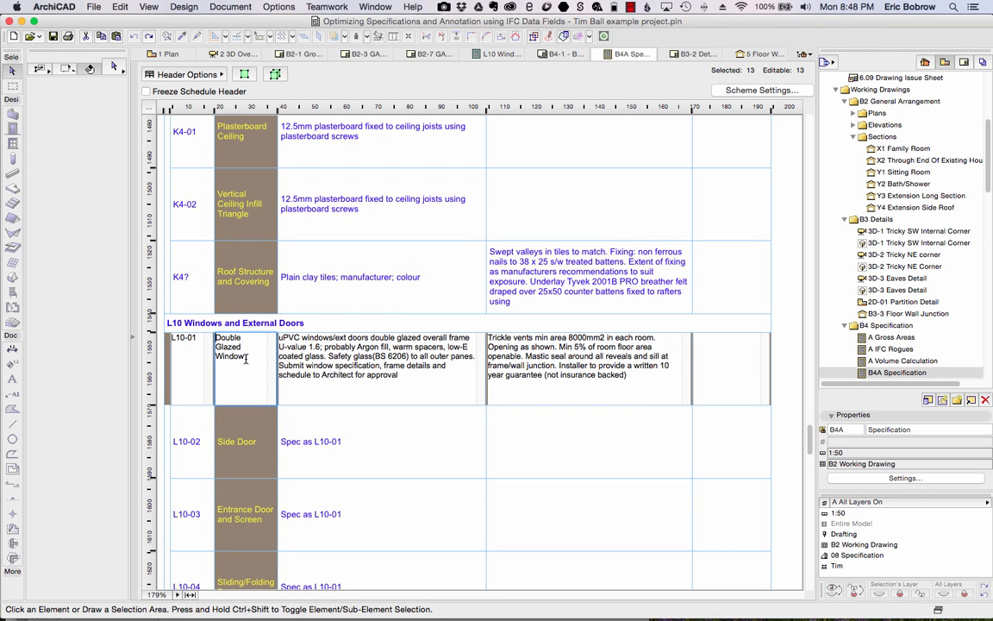
left_click(244, 75)
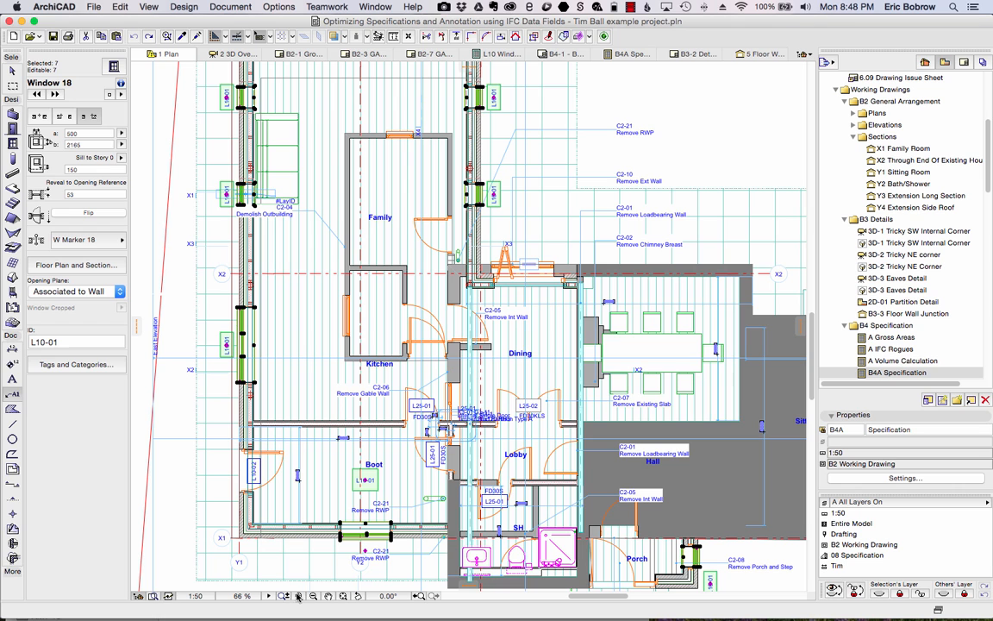
Zoom in on the selected L10-01 window above the L10-04 door and review its tags, categories and IFC properties
left_click(299, 596)
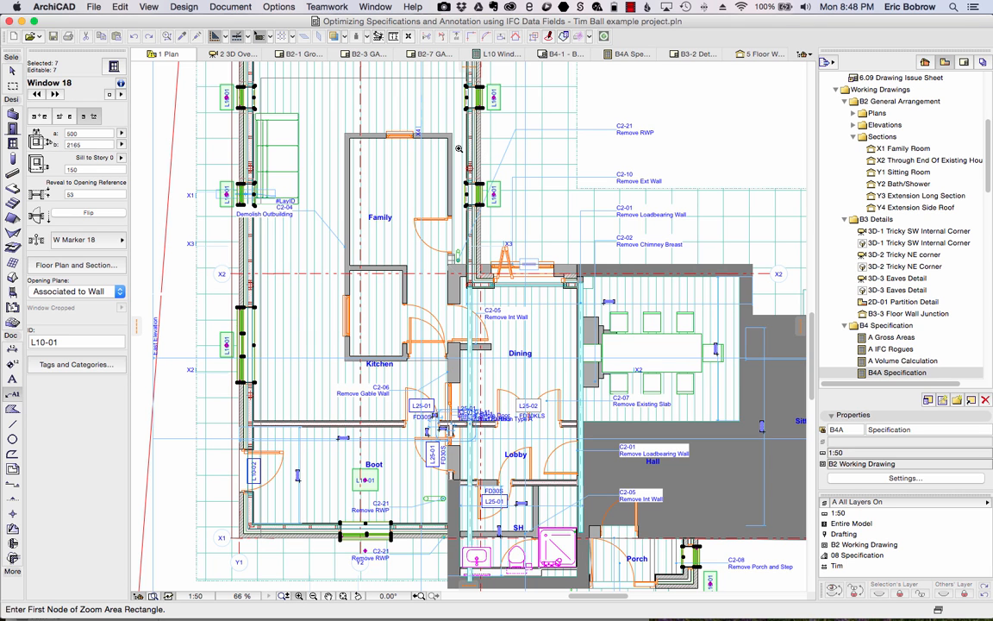
left_click(444, 146)
left_click(609, 295)
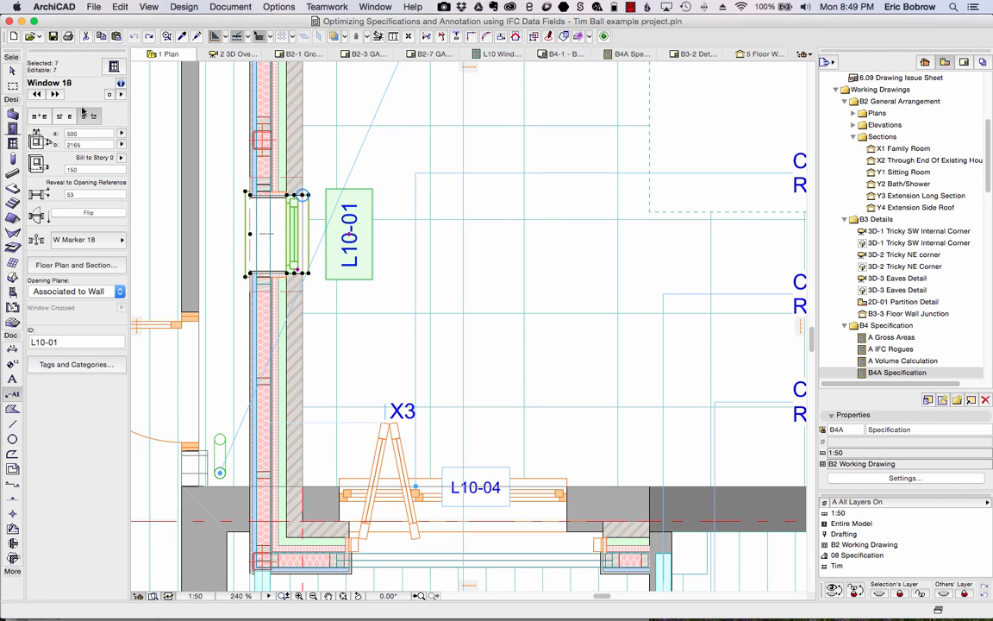
left_click(72, 365)
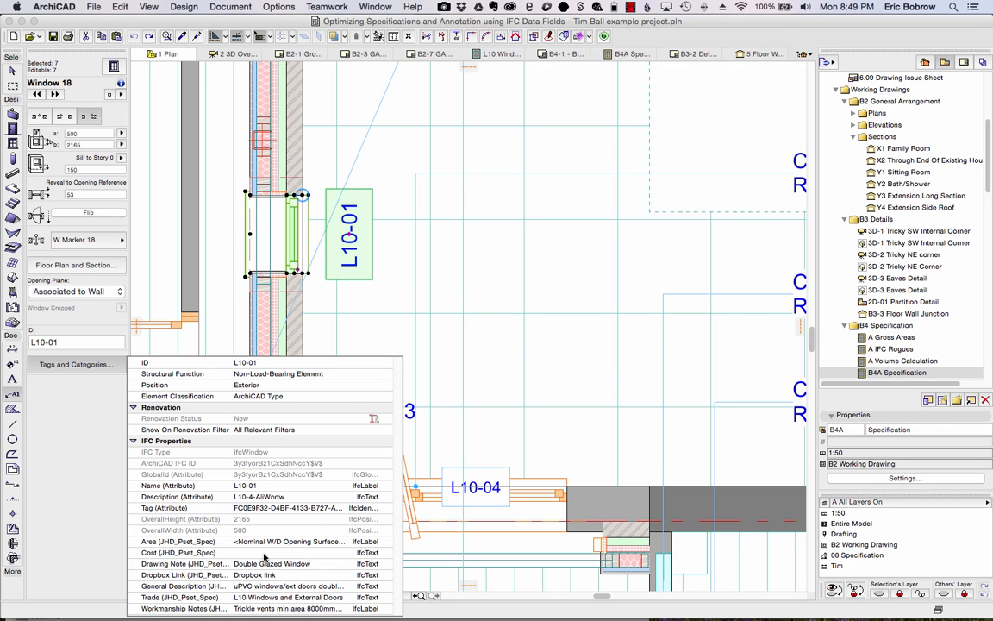
left_click(69, 420)
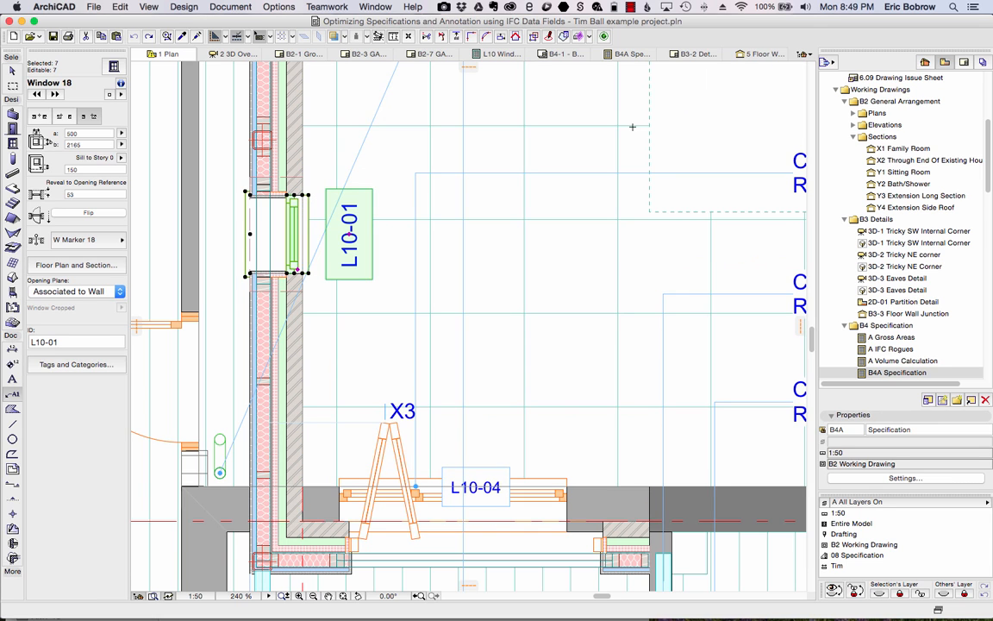
Check the labels in the Floor Wall Junction section, then label the L10-01 window on the plan, showing the hidden Z1-B3 Details layer
left_click(753, 53)
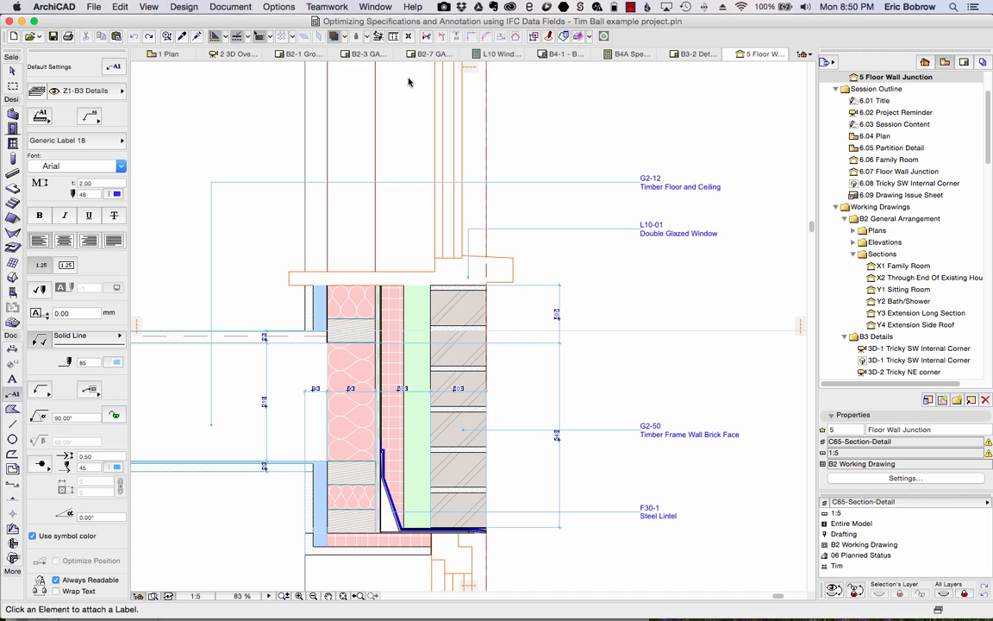
left_click(161, 57)
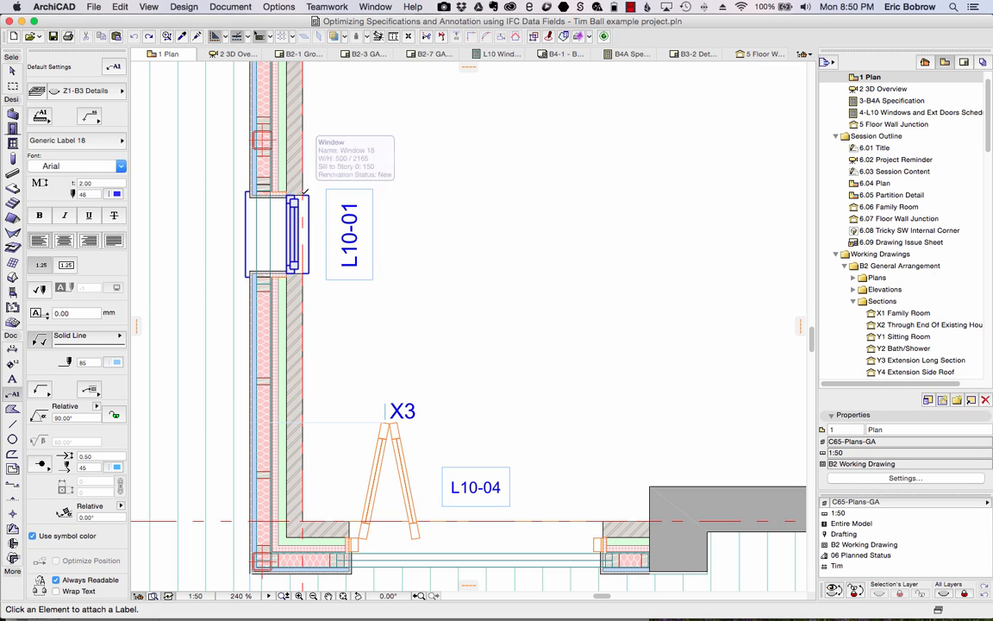
left_click(304, 193)
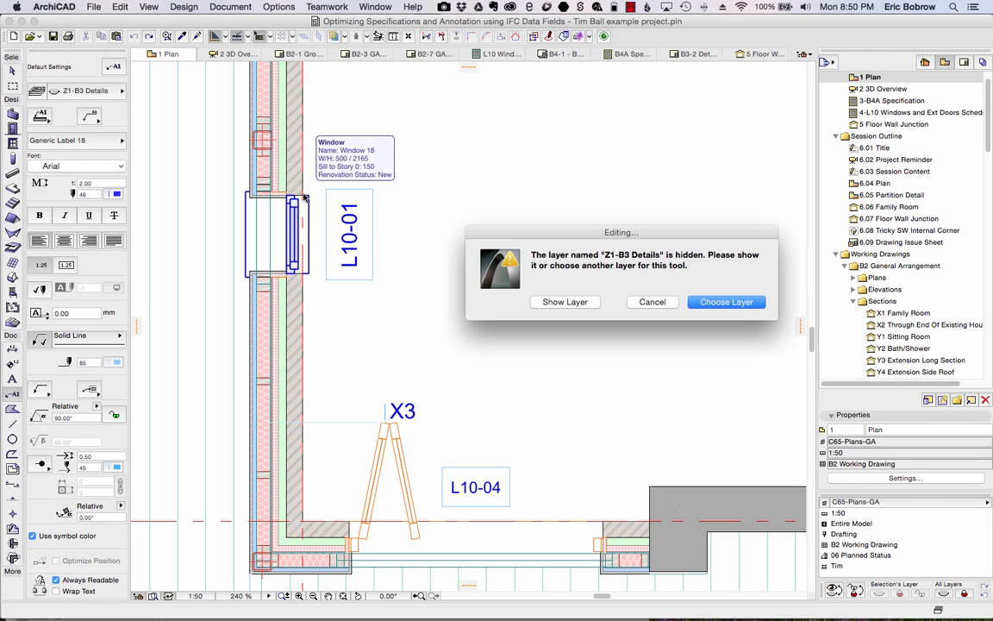
left_click(590, 303)
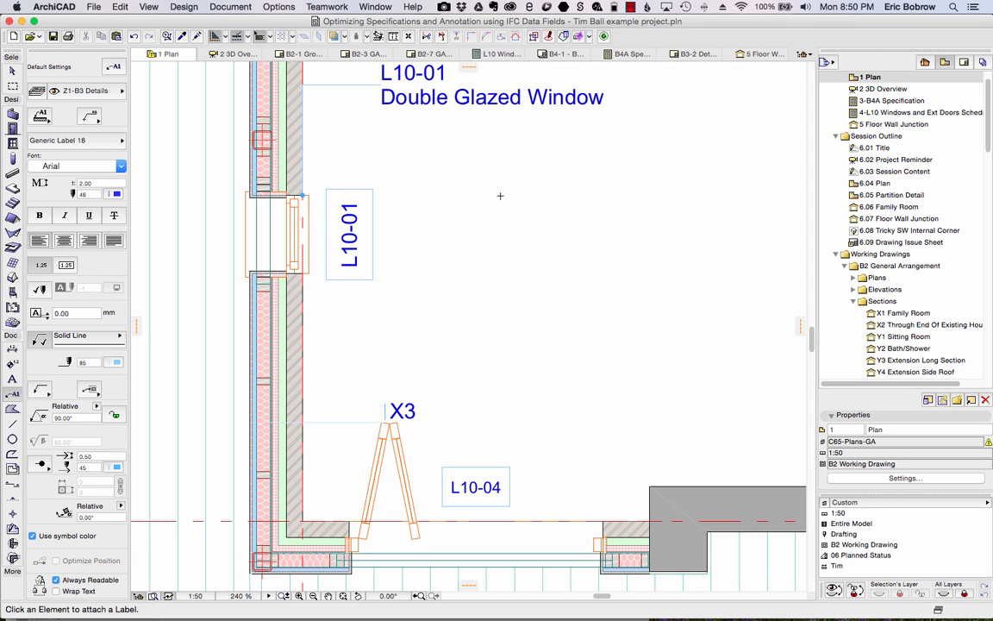
Label the timber frame wall below the L10-01 window and move that label down clear of the window tag, with a curved leader
left_click(303, 338)
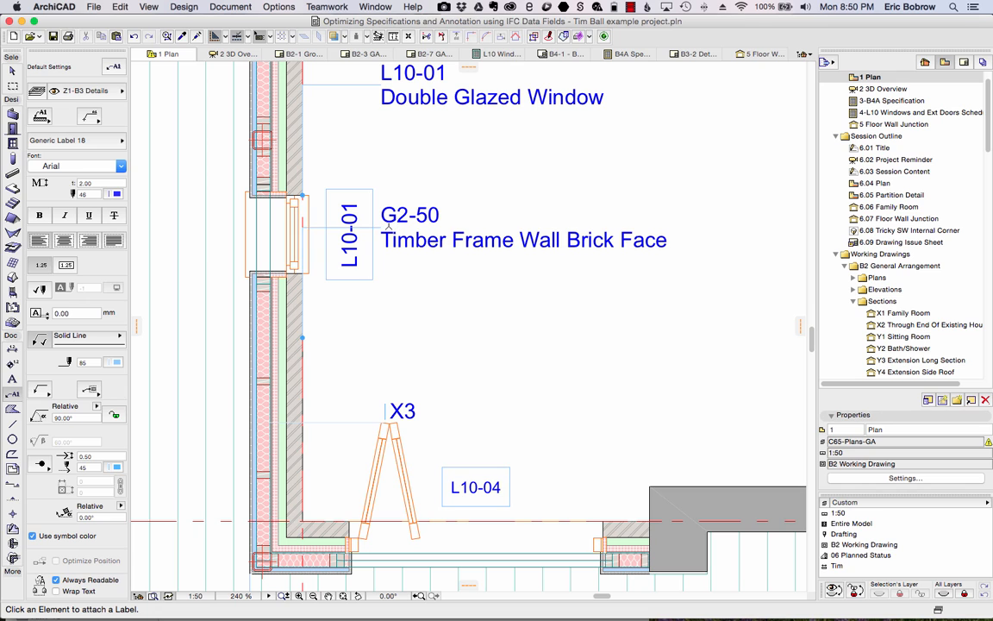
left_click(380, 227, "shift")
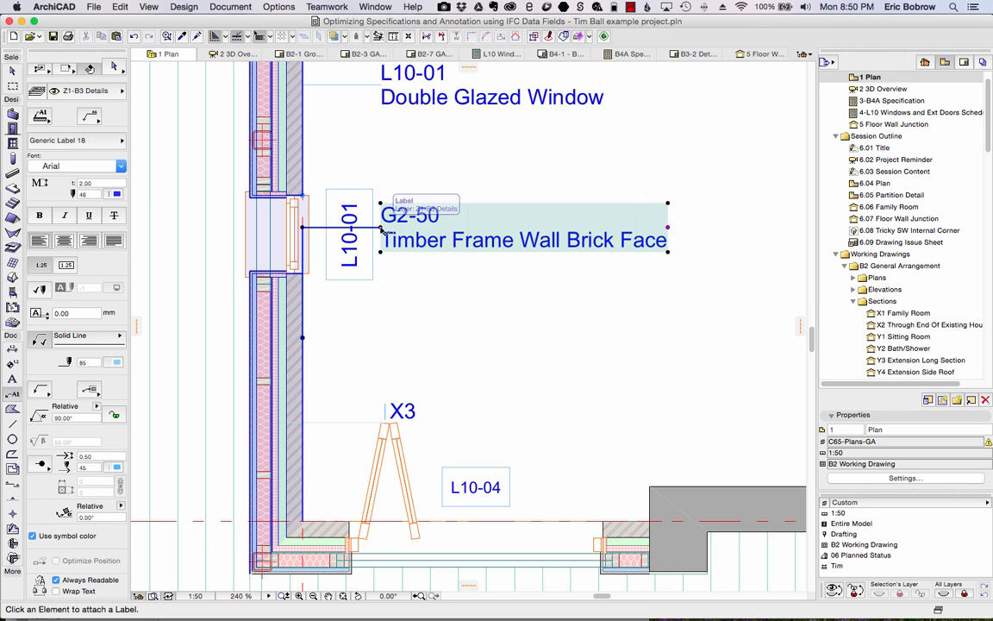
key("super+d")
left_click(380, 227)
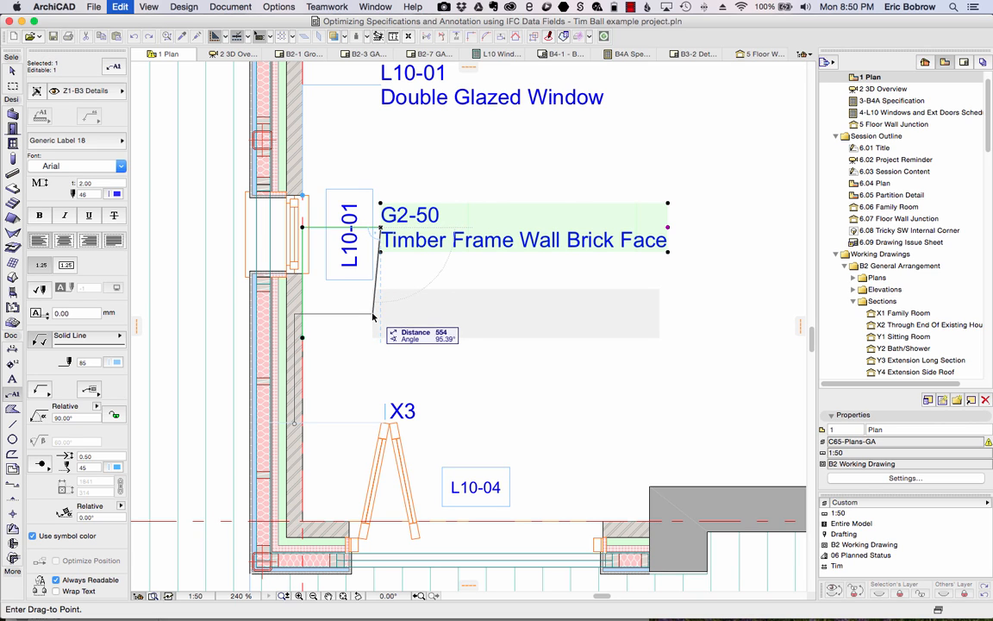
left_click(371, 313)
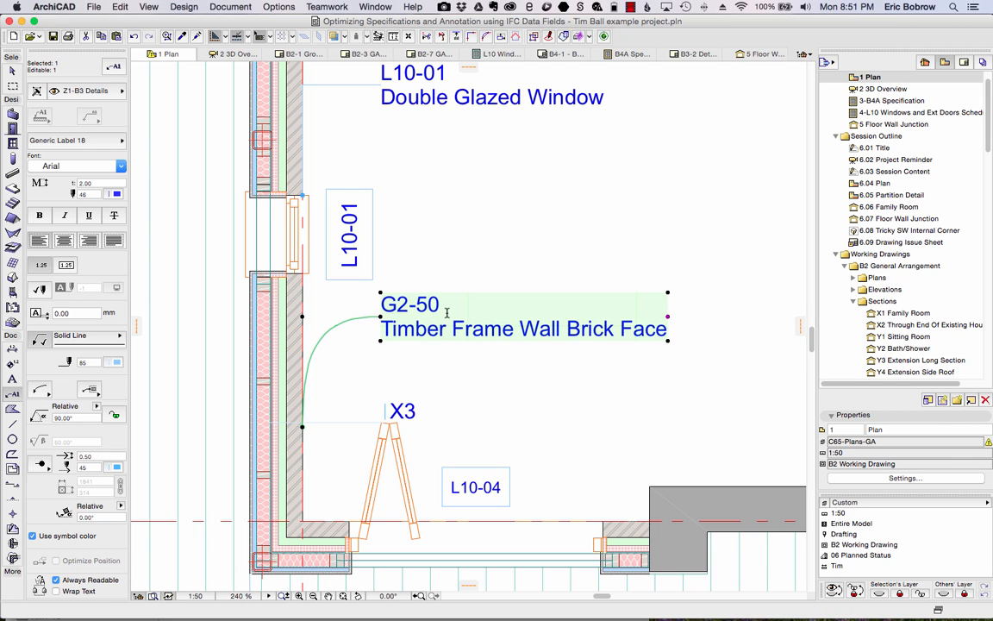
Select the G2-50 wall and review its tags, categories and IFC properties, including the Drawing Note field that feeds the label
left_click(12, 69)
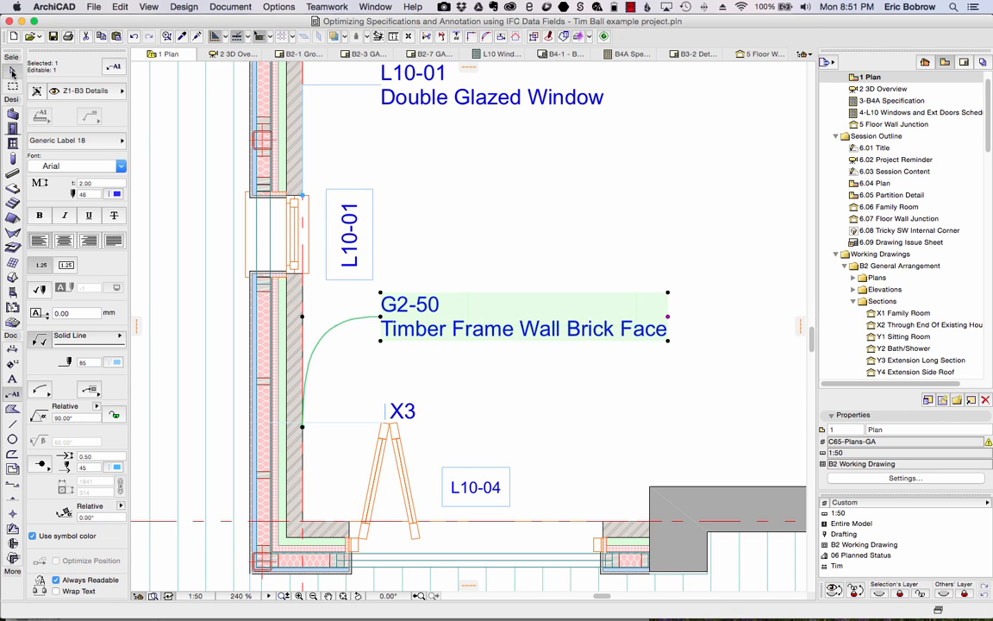
left_click(292, 399)
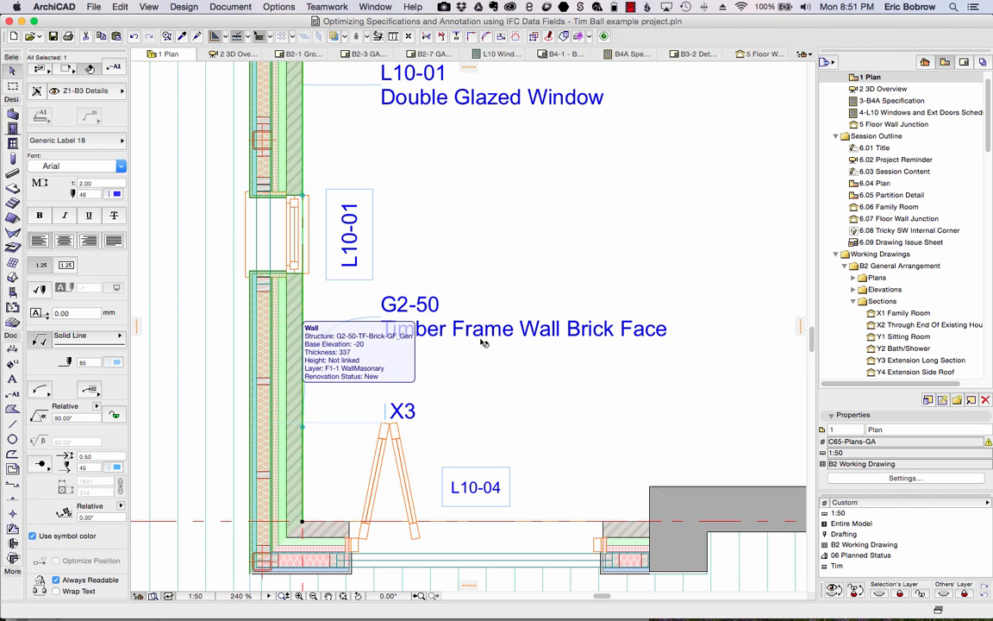
left_click(96, 415)
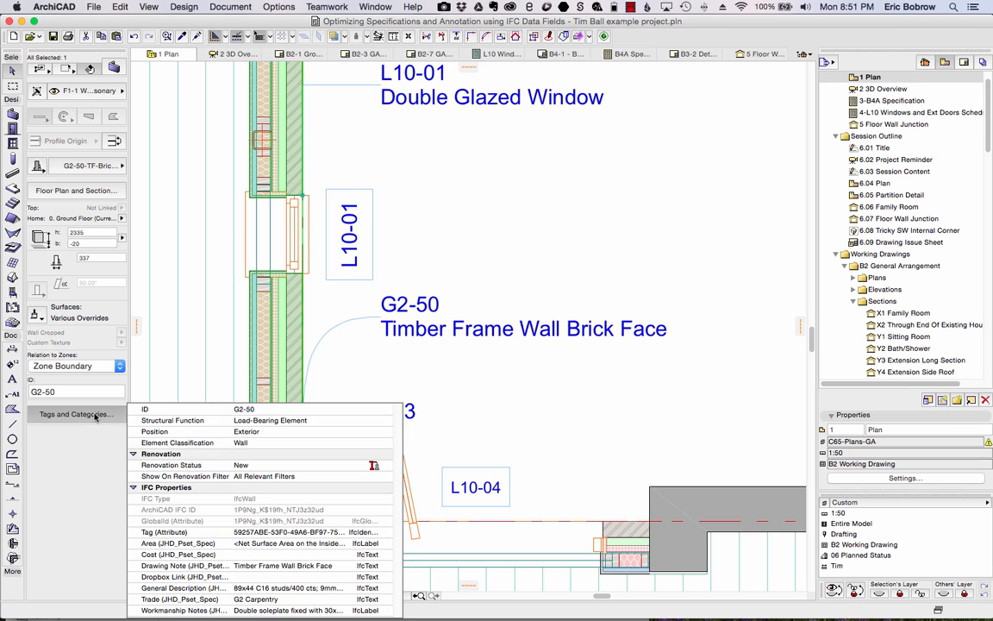
left_click(238, 565)
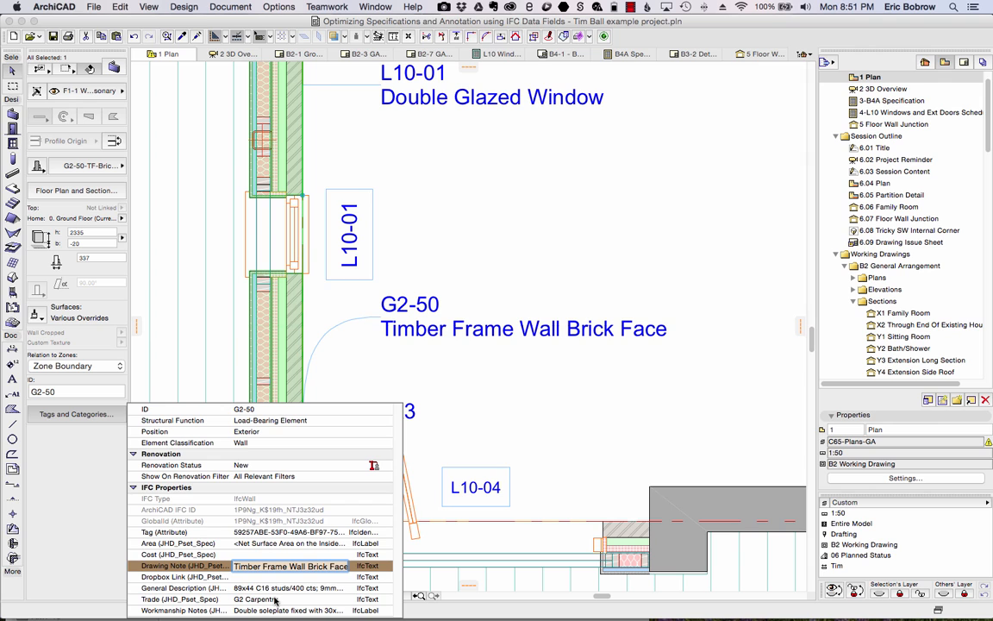
key("Escape")
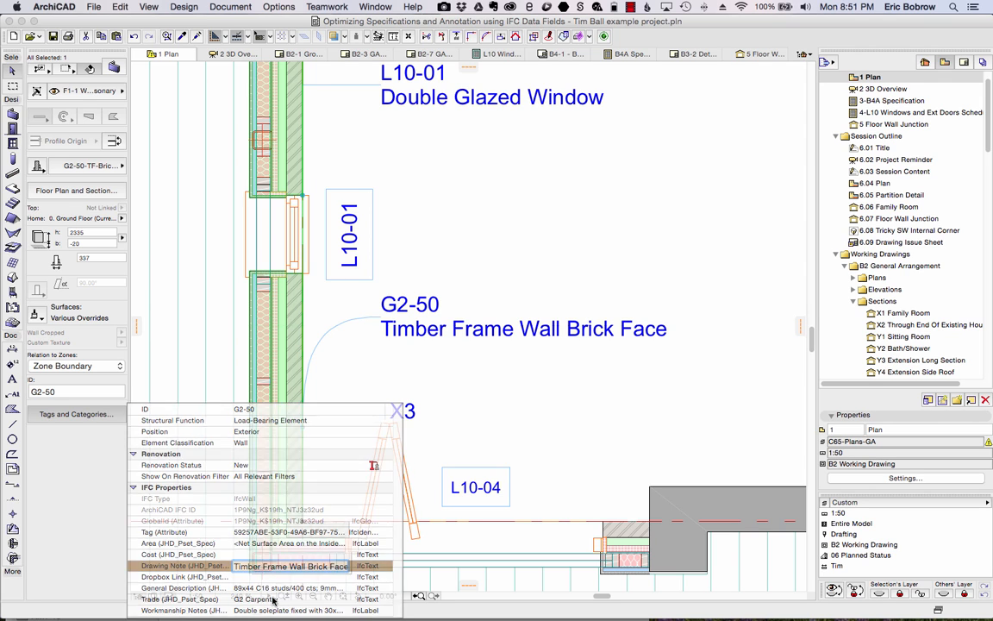
key("Escape")
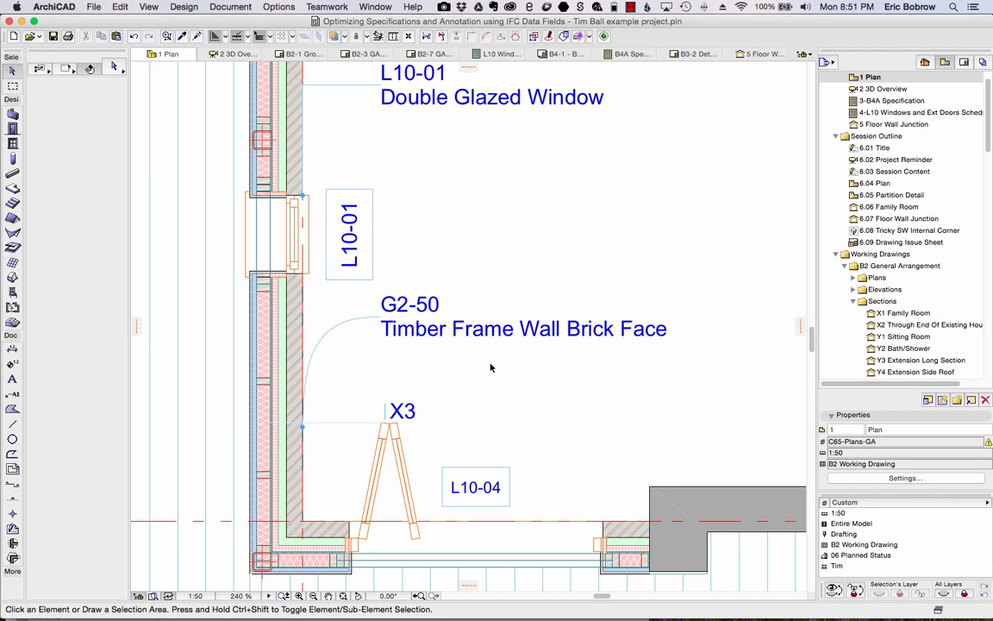
Switch to the Simple Project Example project and review the Wall tool's default tags, categories and IFC properties
key("super+Tab")
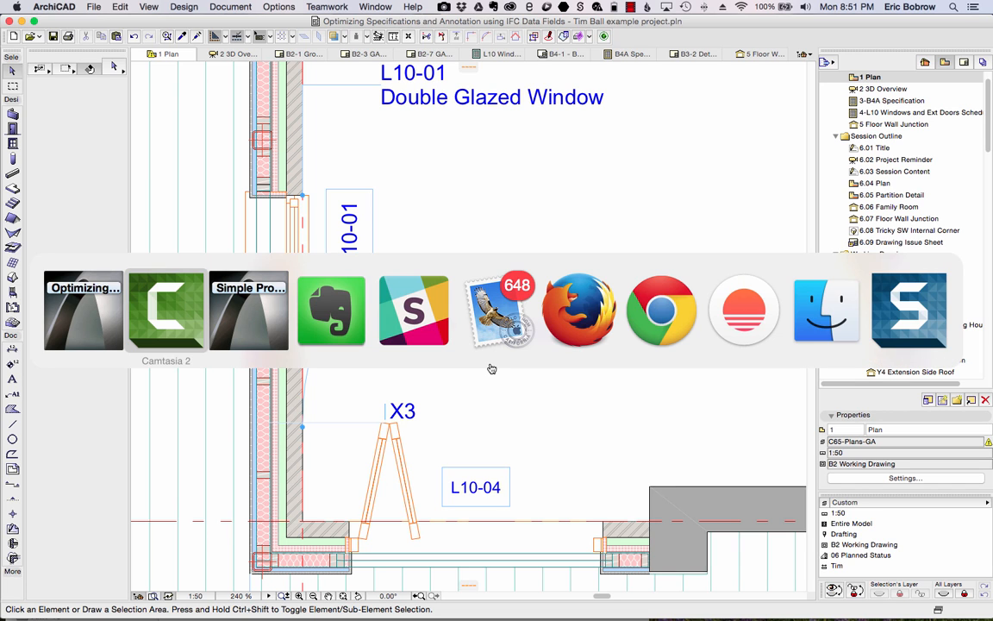
key("super+Tab")
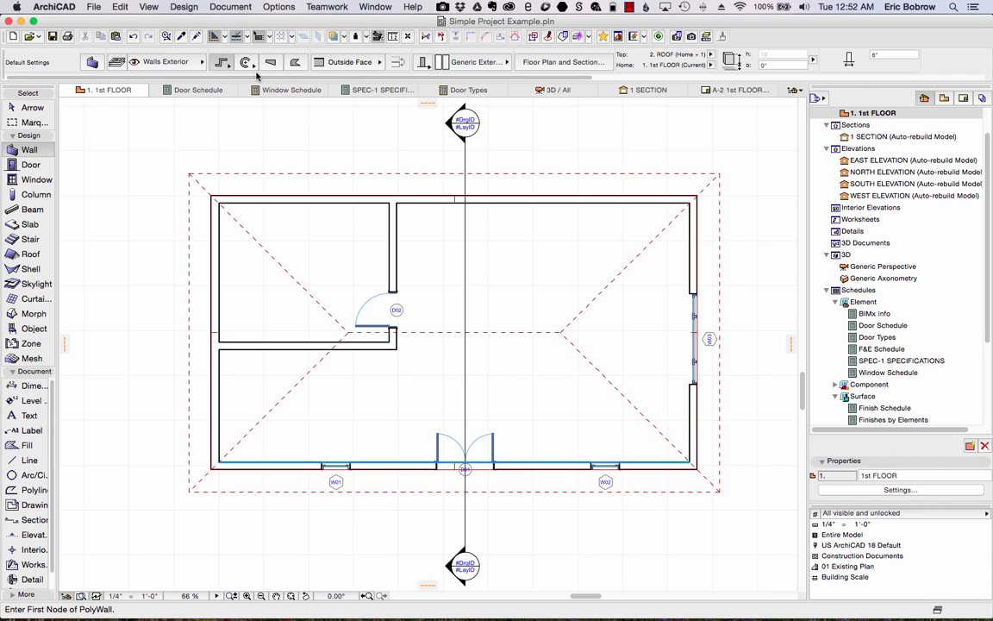
left_click_drag(499, 79, 854, 77)
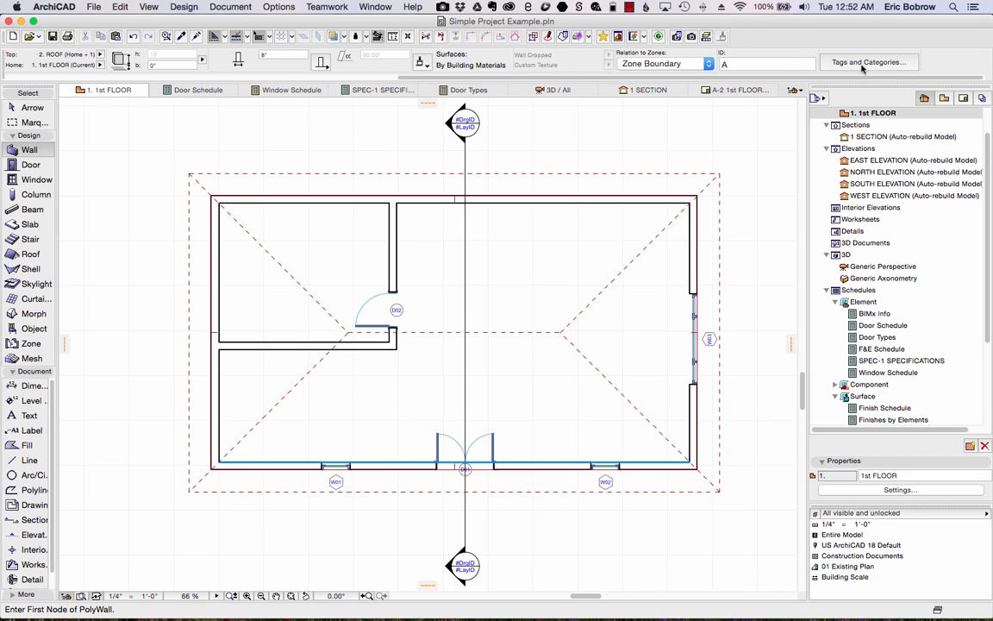
left_click(863, 64)
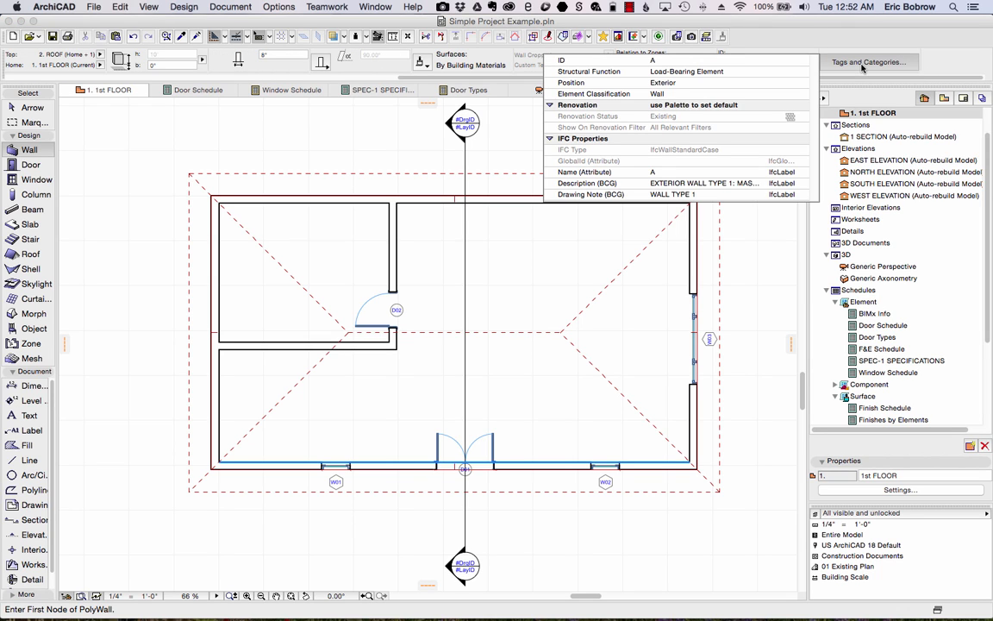
left_click(857, 61)
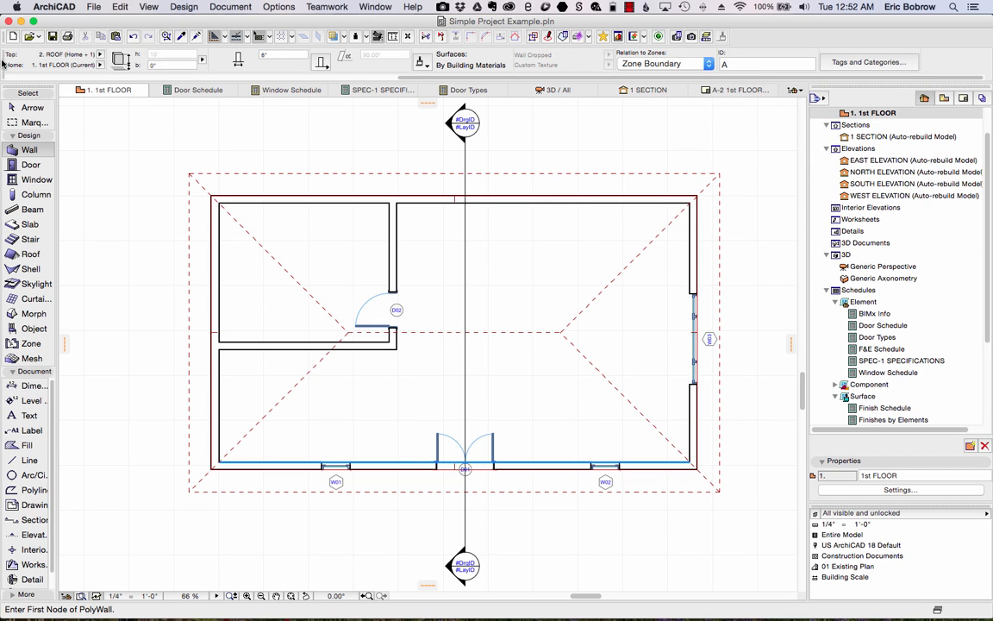
Dock the Info Box vertically beside the Toolbox and recentre the 1st floor plan
left_click_drag(4, 65, 65, 141)
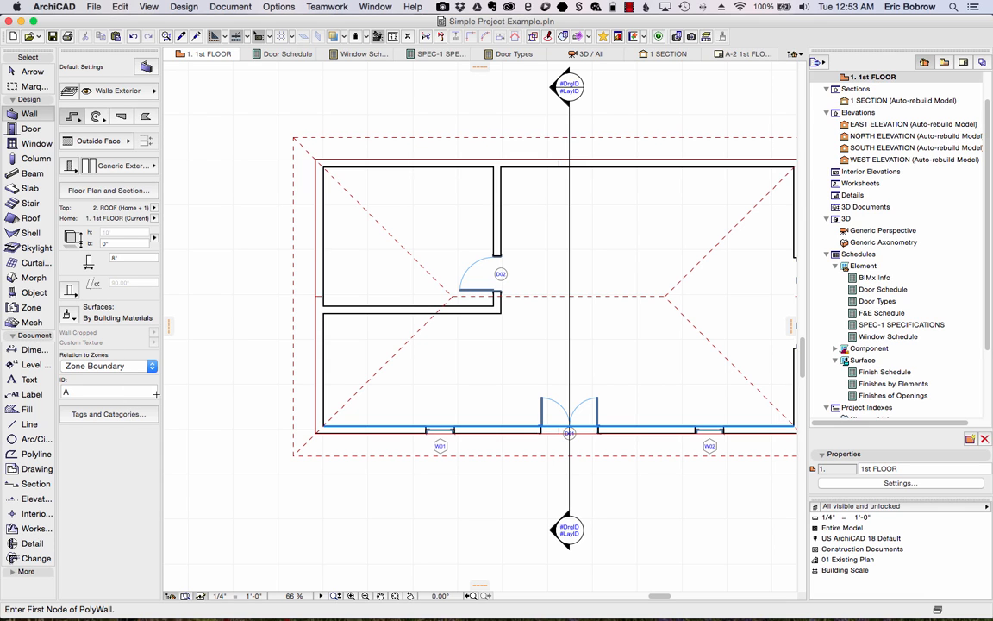
scroll(265, 341, "right", 5)
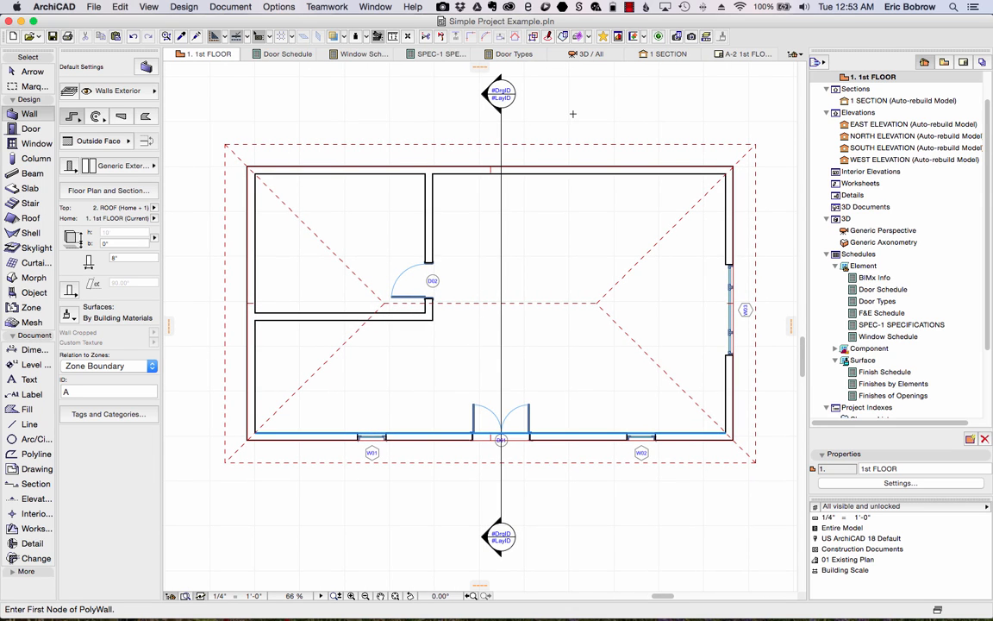
Open the Door Schedule, select the D01 door entry and locate that door on the floor plan
double_click(854, 290)
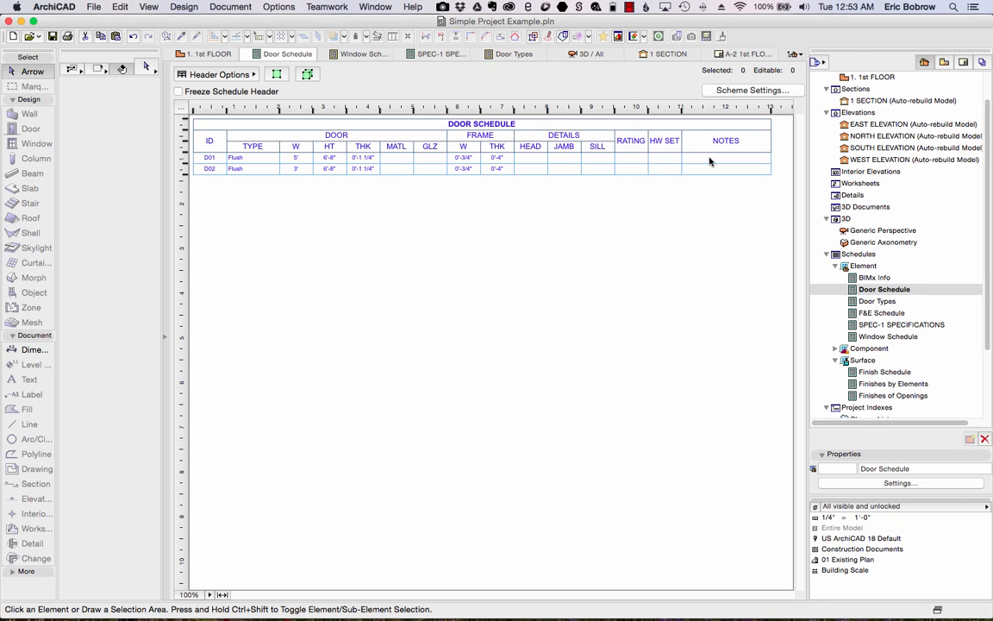
left_click(253, 159)
left_click(275, 74)
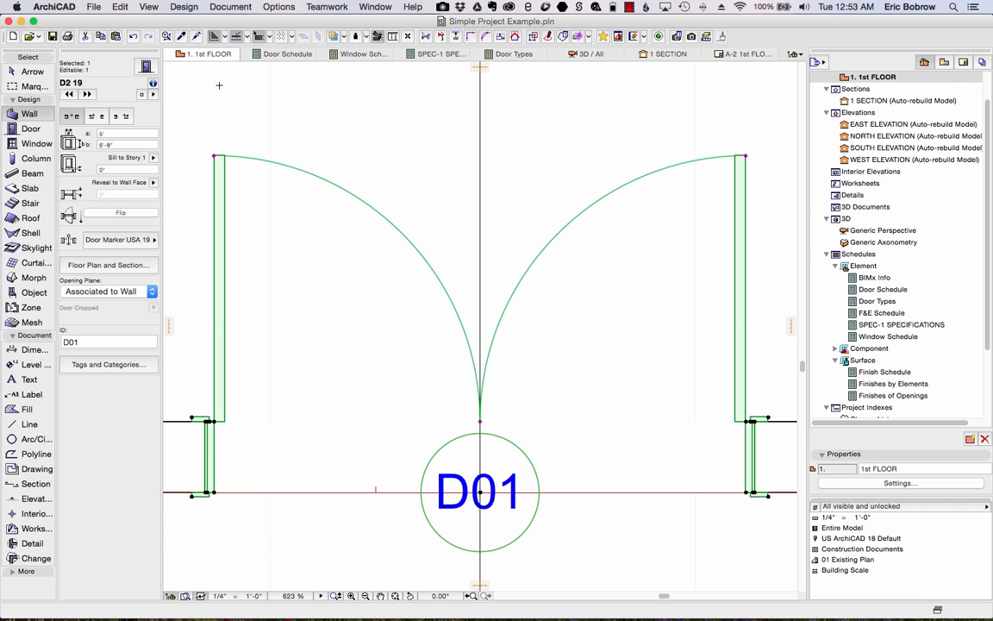
Review the Descriptions parameters in the D01 door's selection settings, then close them without changes and deselect the door
left_click(145, 68)
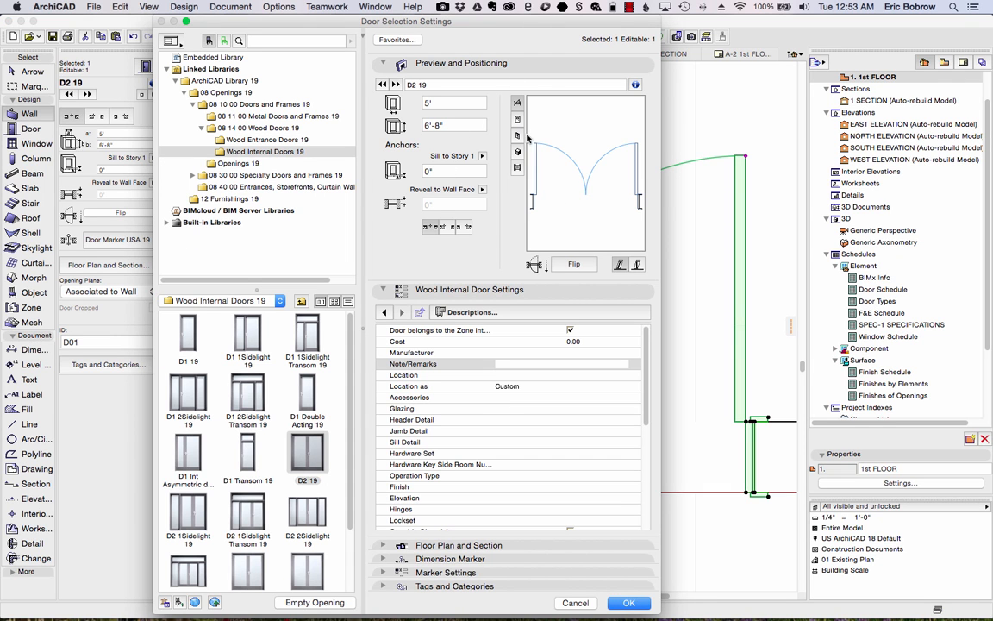
left_click(474, 312)
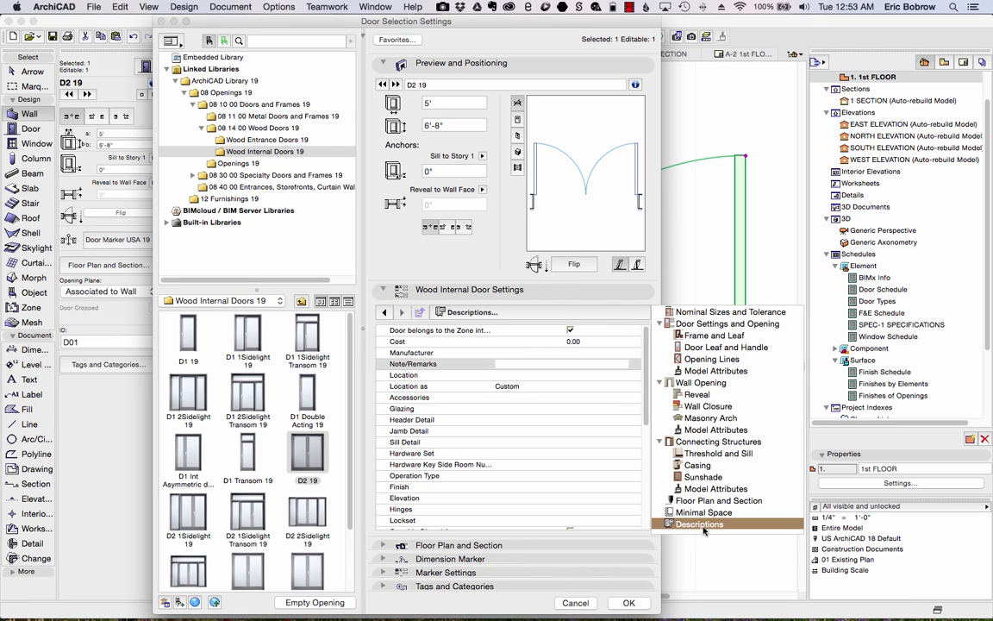
left_click(483, 244)
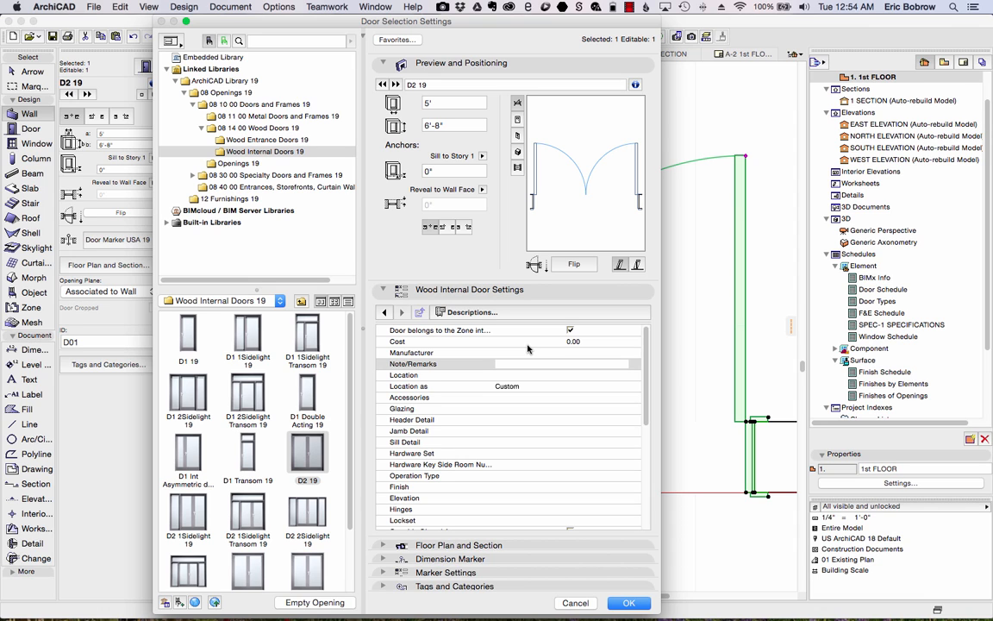
left_click(577, 602)
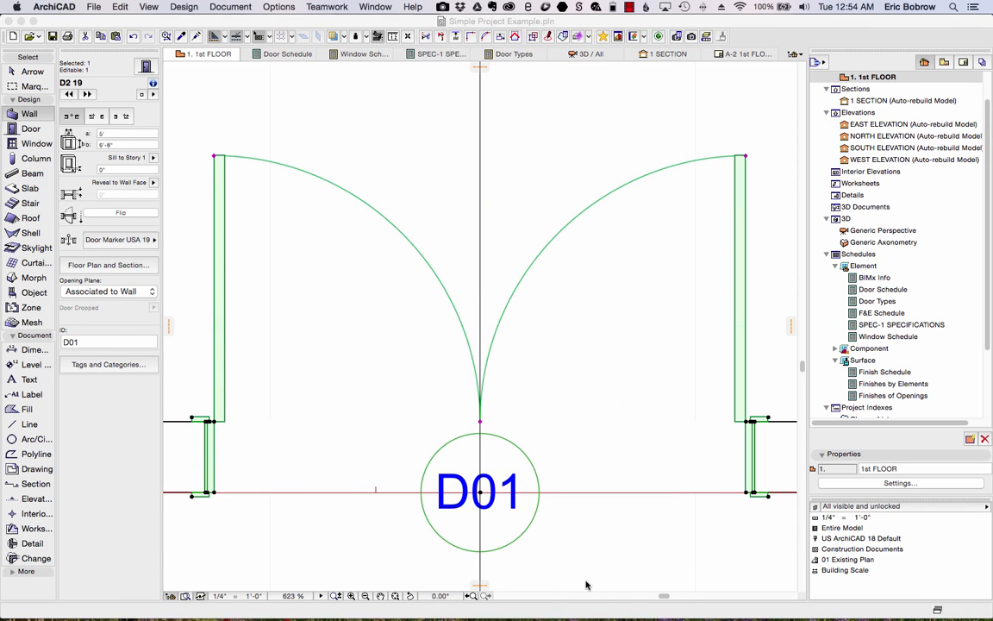
key("Escape")
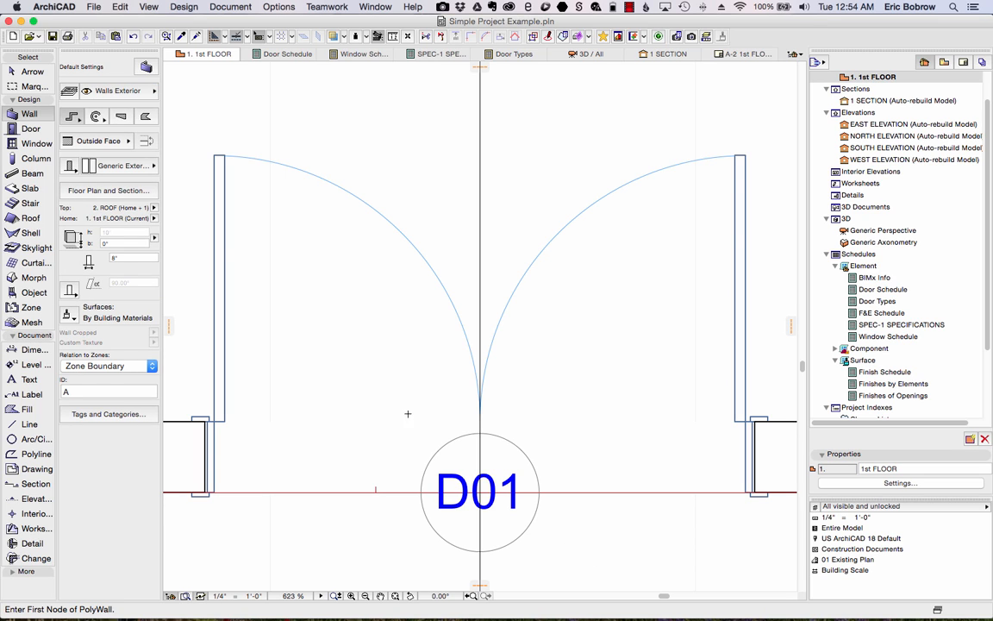
Select the exterior wall containing the double door, review the Model and Tags and Categories settings, then cancel and deselect it
left_click(395, 596)
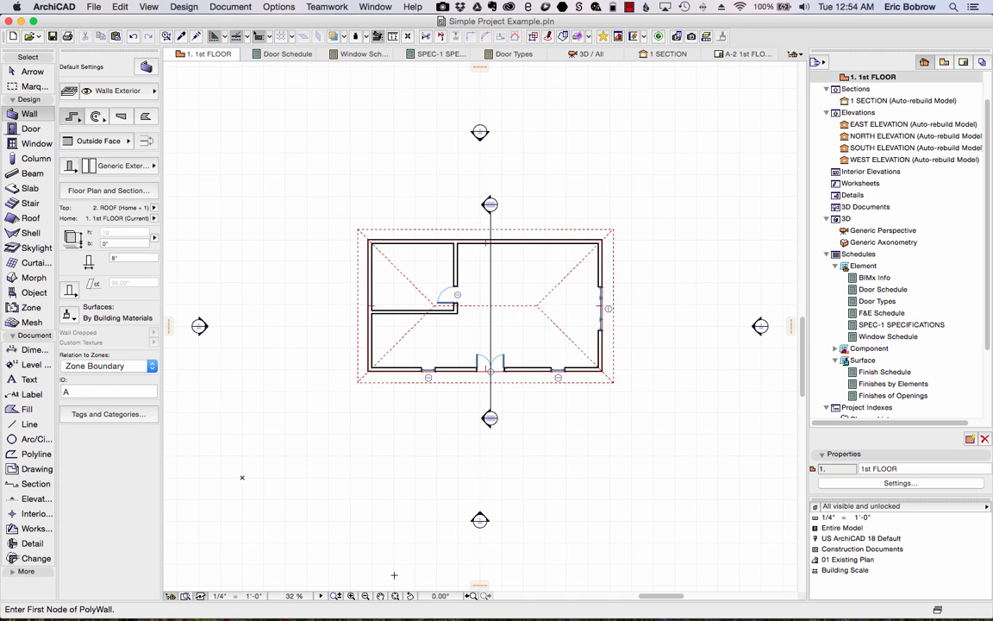
left_click(395, 369, "shift")
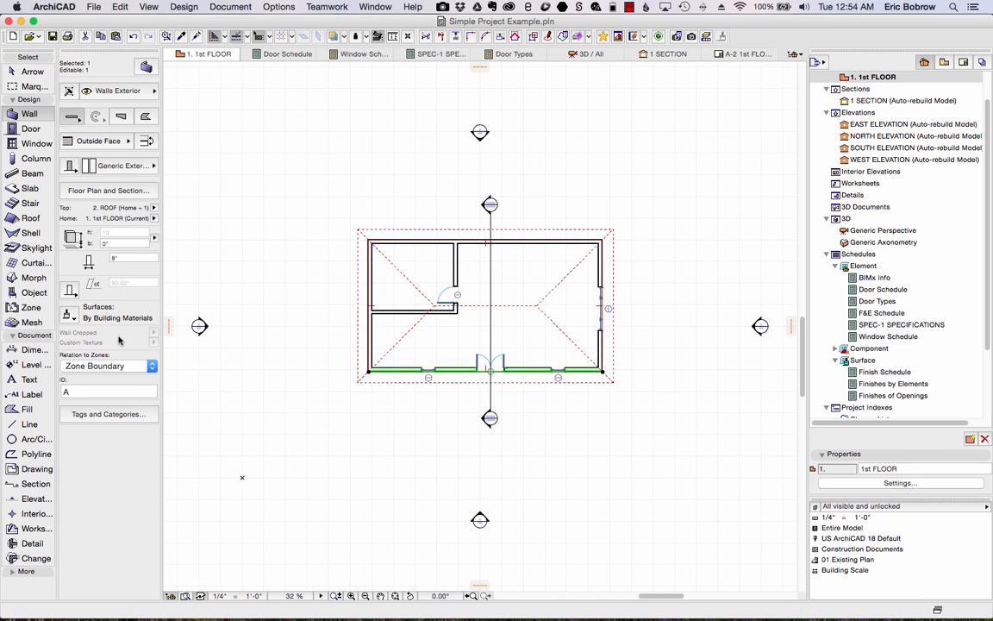
left_click(146, 67)
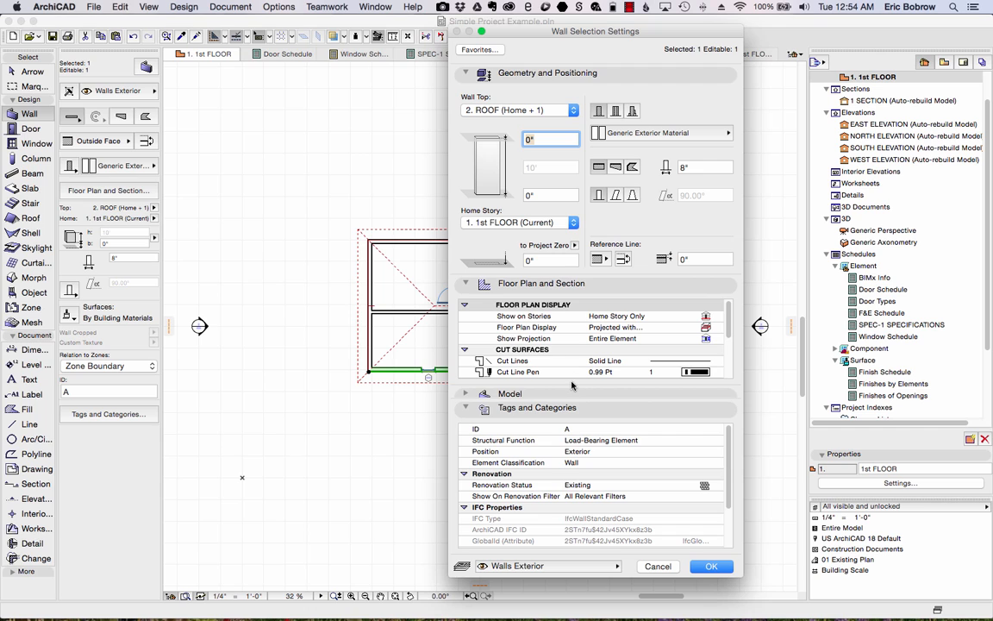
left_click(466, 394)
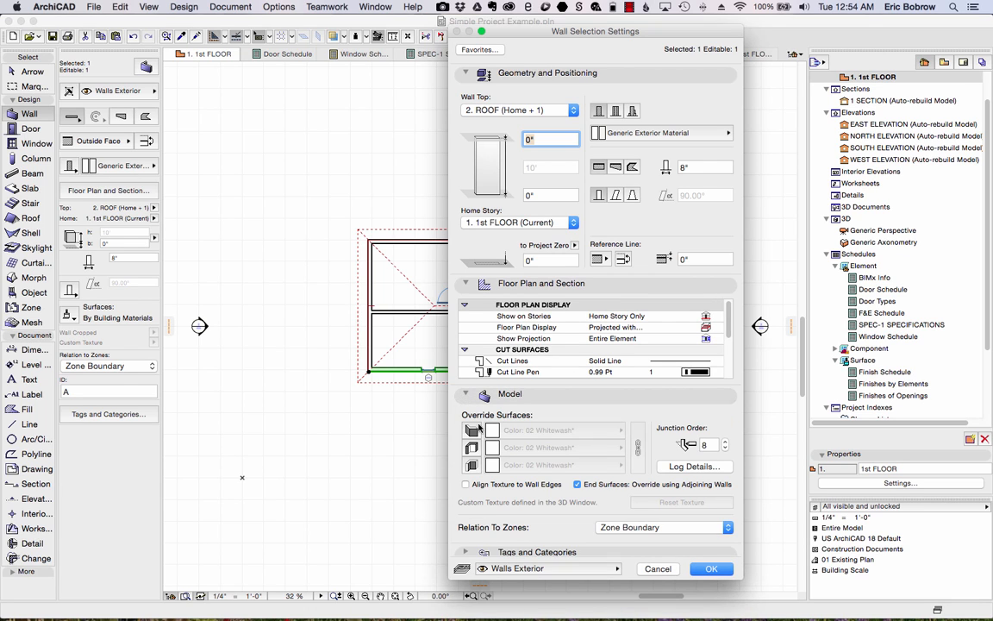
left_click(469, 551)
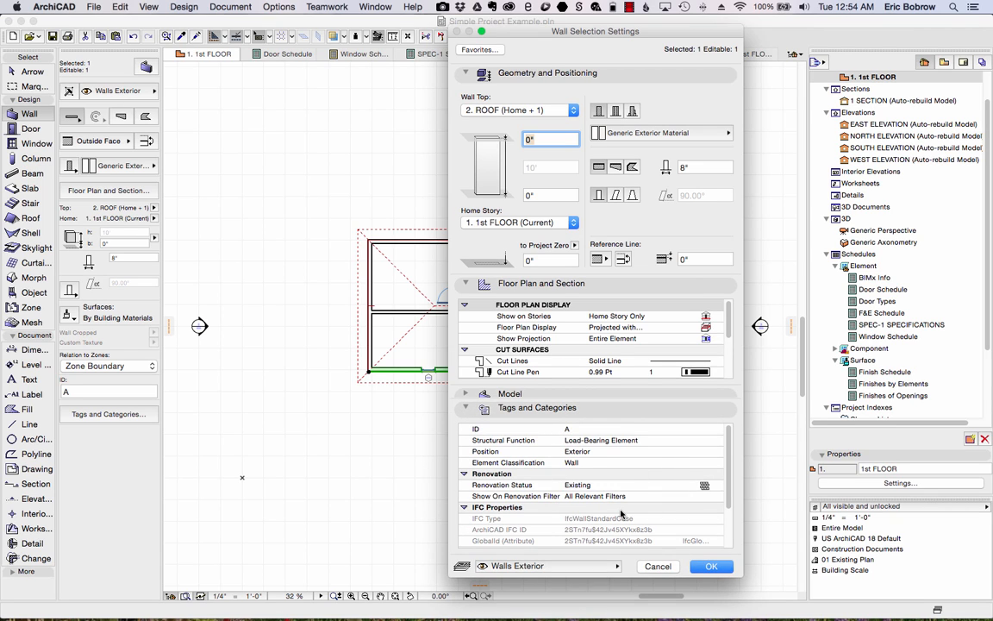
left_click(657, 567)
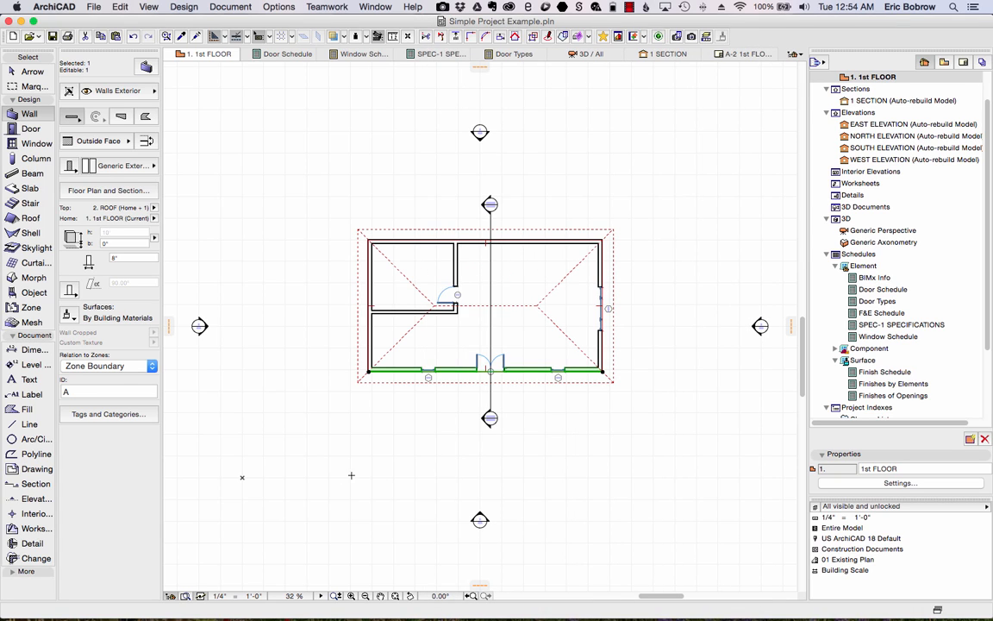
key("Escape")
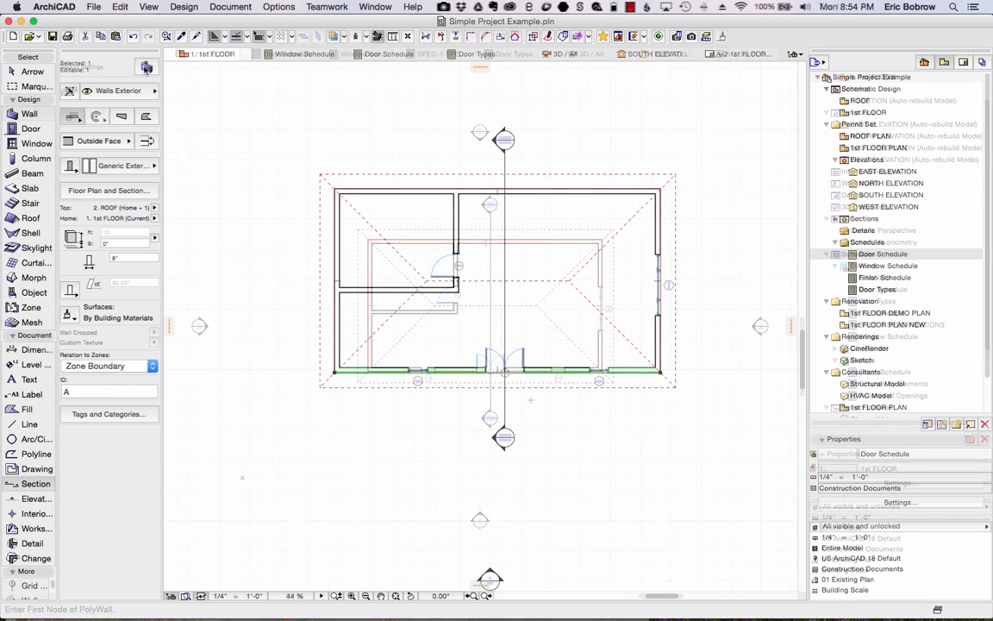
Review the selected exterior wall's Tags and Categories and IFC Properties settings, then cancel without changes and deselect the wall
left_click(147, 69)
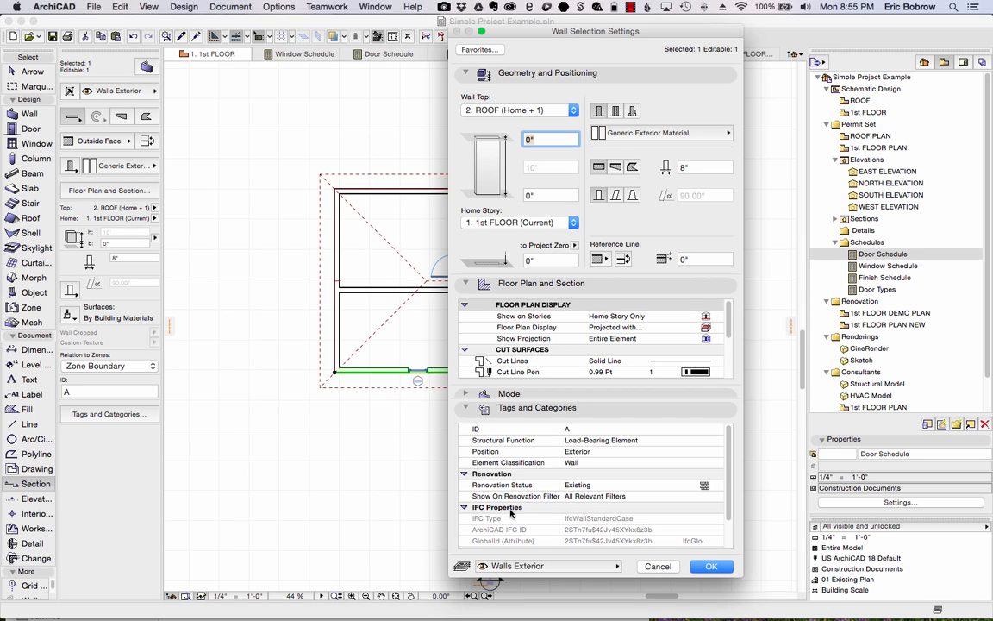
left_click(658, 566)
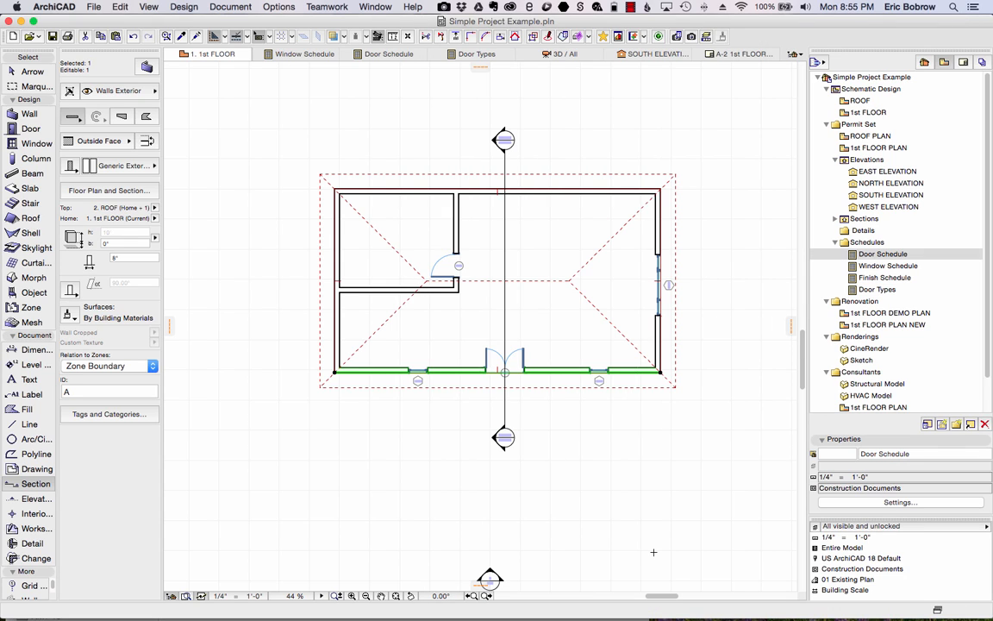
key("Escape")
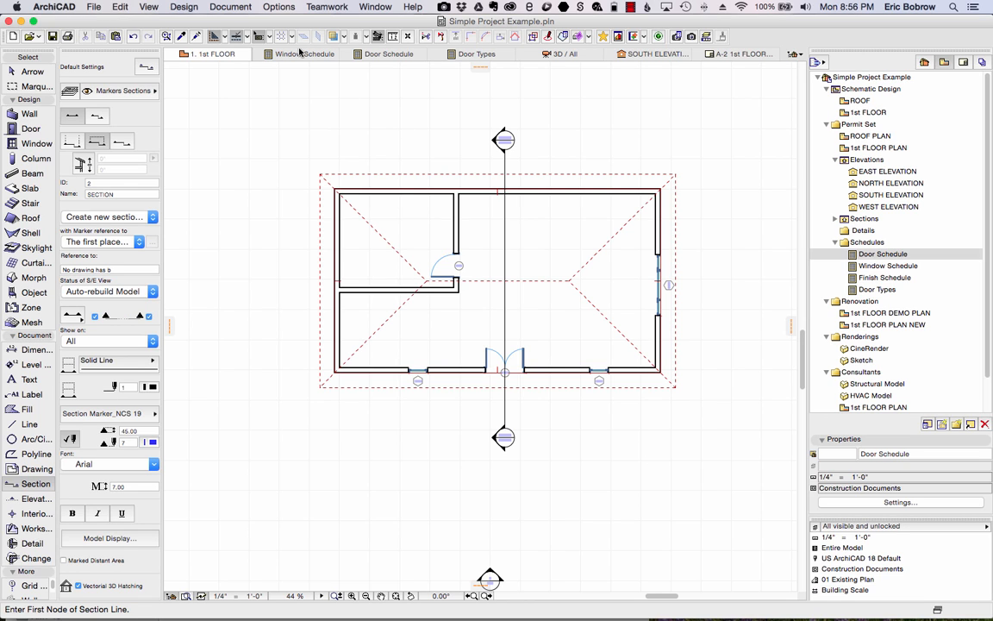
Open IFC Scheme Setup and reposition its dialog over the floor plan
left_click(94, 7)
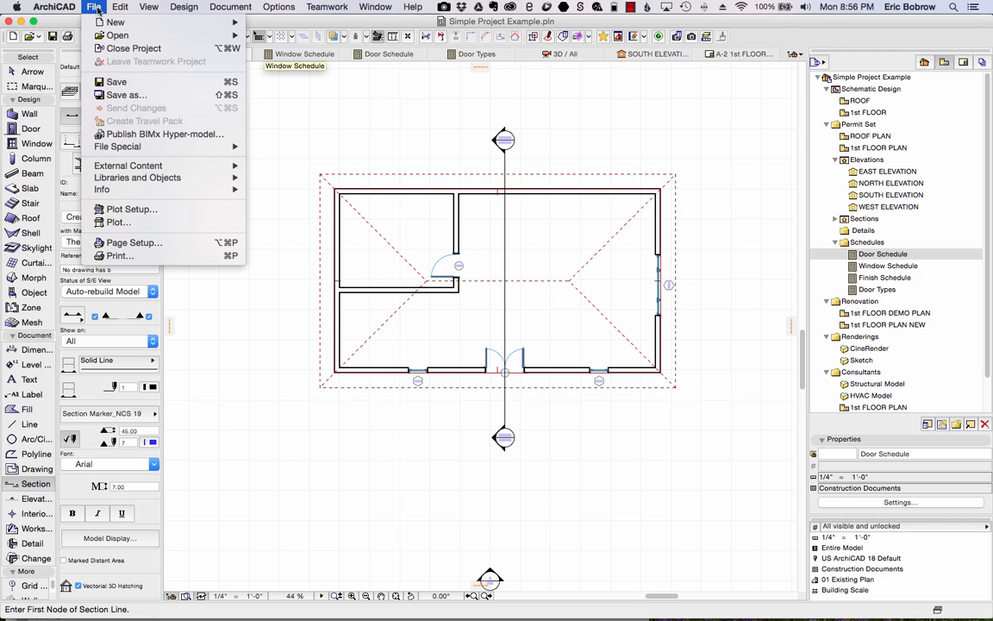
mouse_move(124, 148)
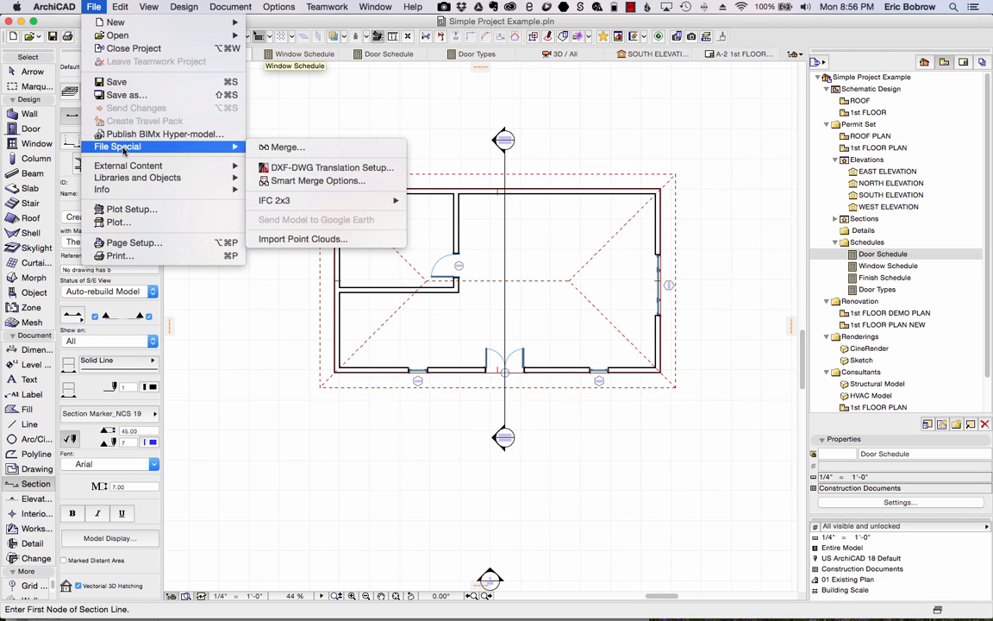
mouse_move(279, 202)
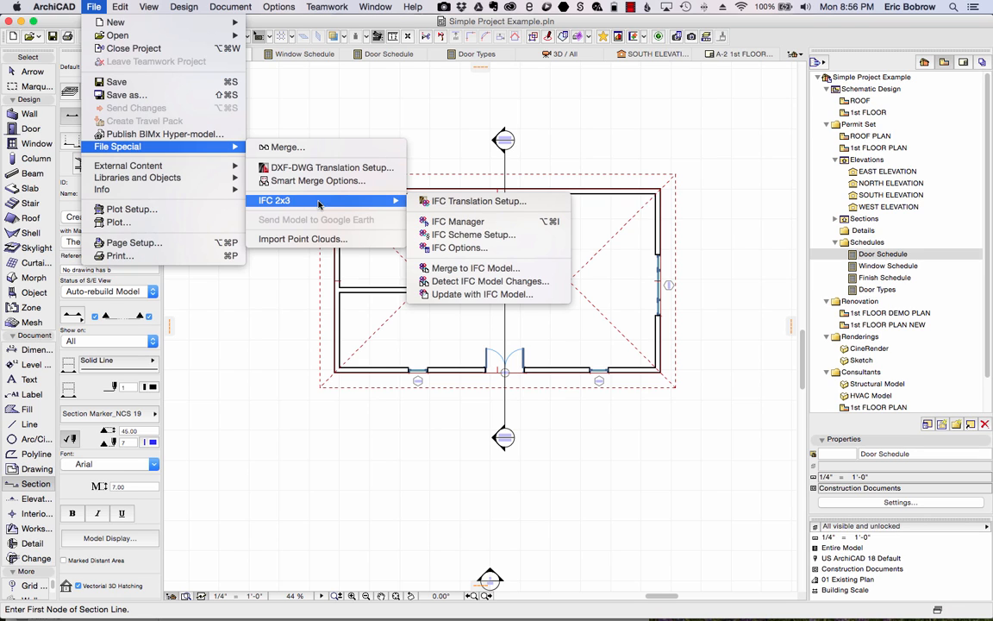
left_click(464, 236)
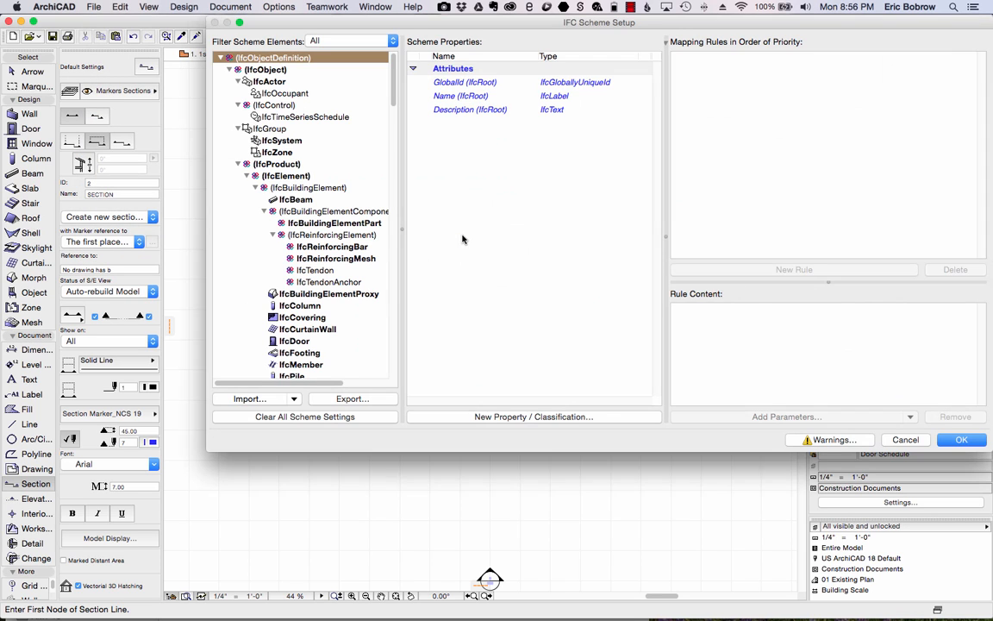
left_click_drag(395, 23, 352, 55)
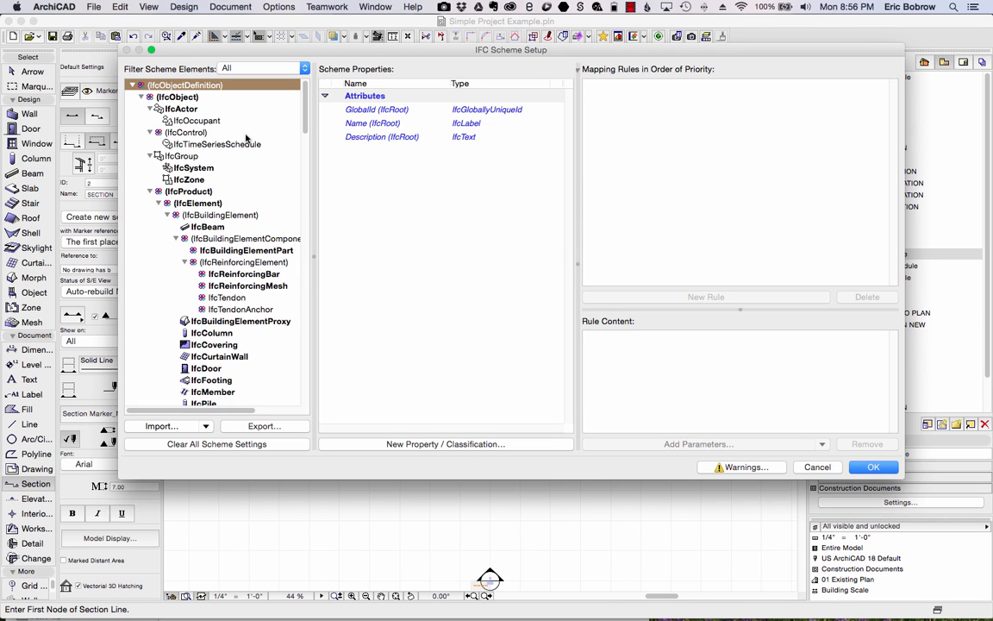
Examine the Pset_Risk properties of IfcObject and the FireResistanceRating property in Pset_FireRatingProperties of IfcElement
left_click(177, 97)
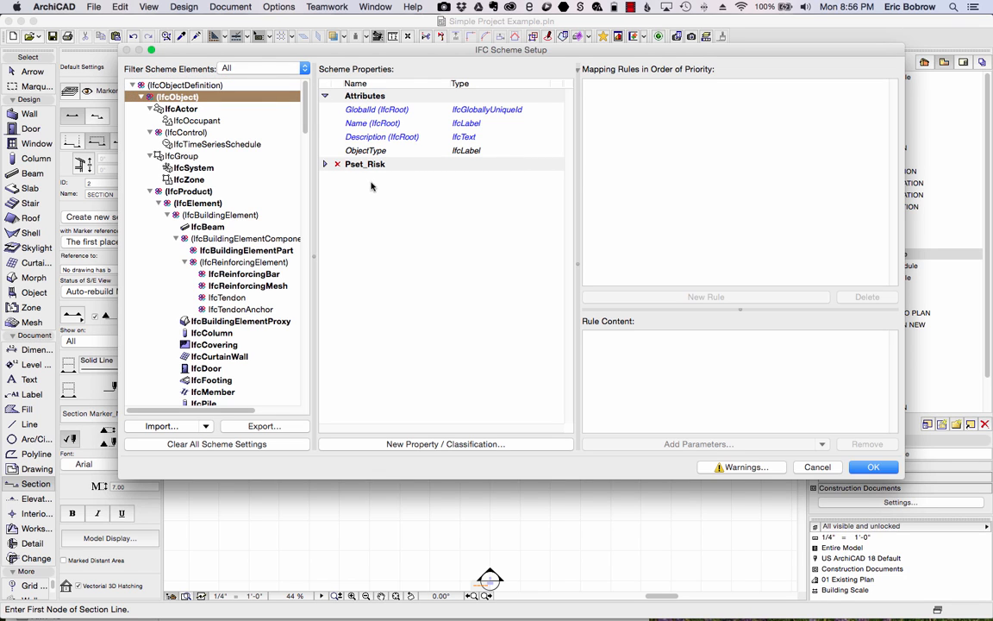
left_click(325, 164)
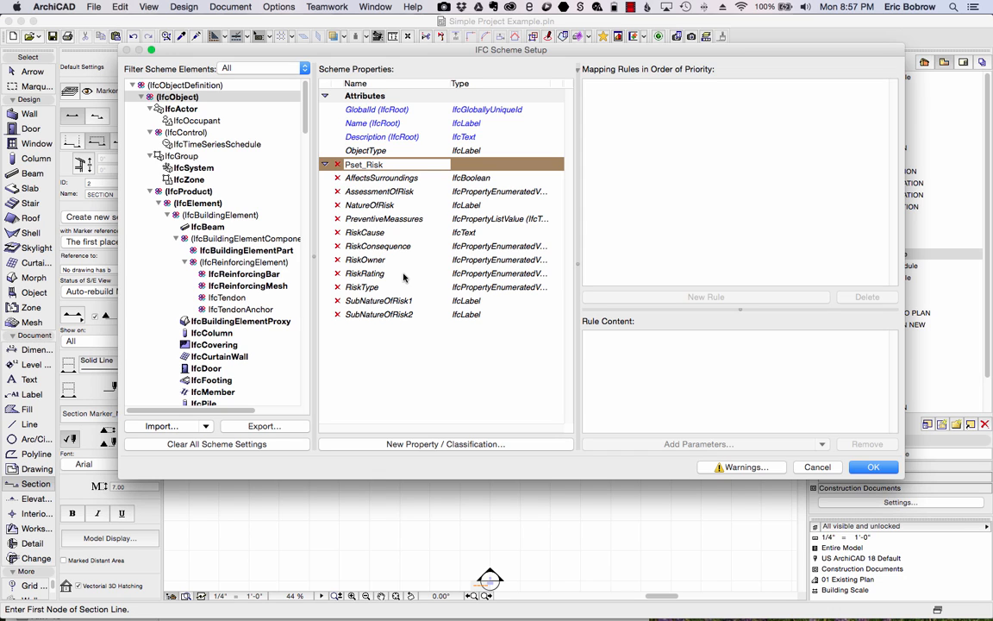
left_click(197, 204)
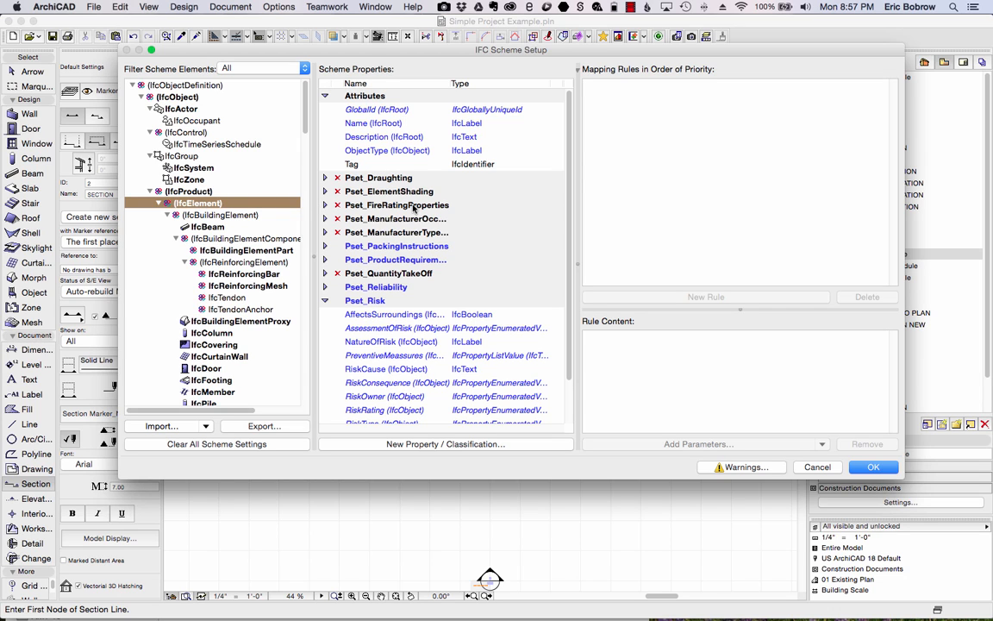
left_click(325, 207)
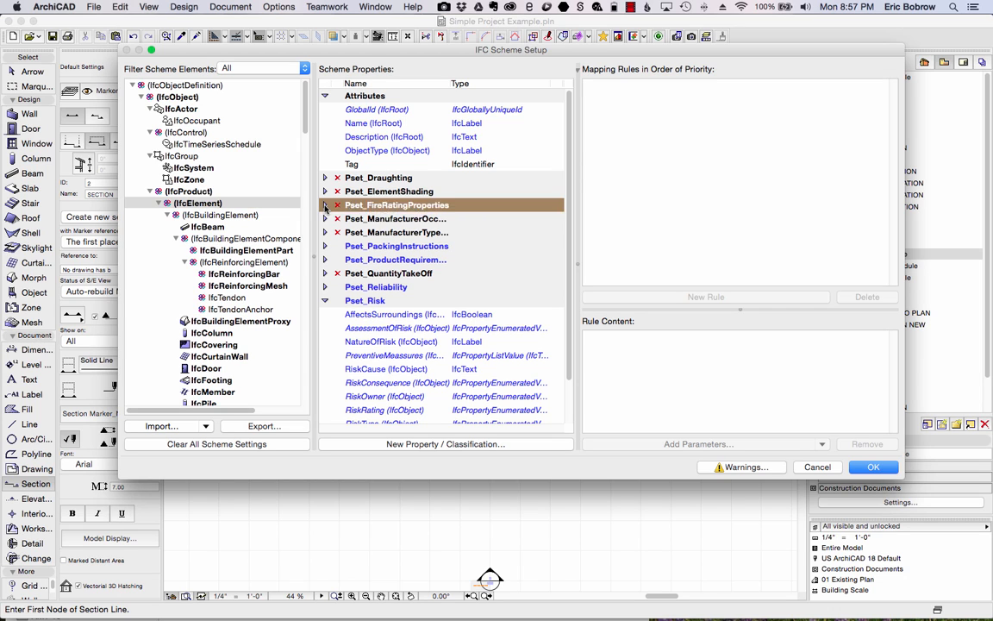
left_click(325, 207)
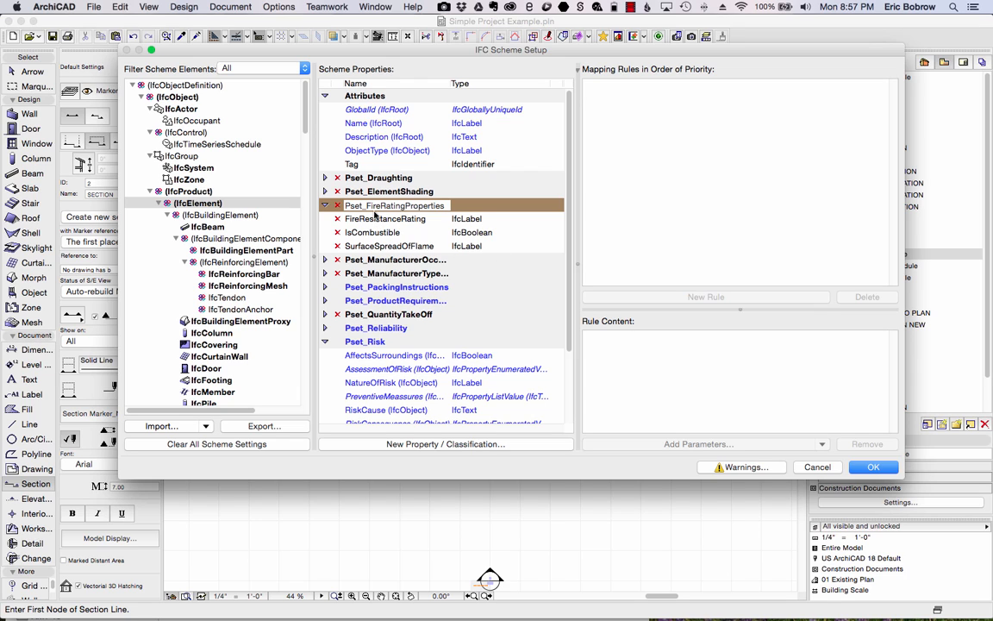
left_click(376, 218)
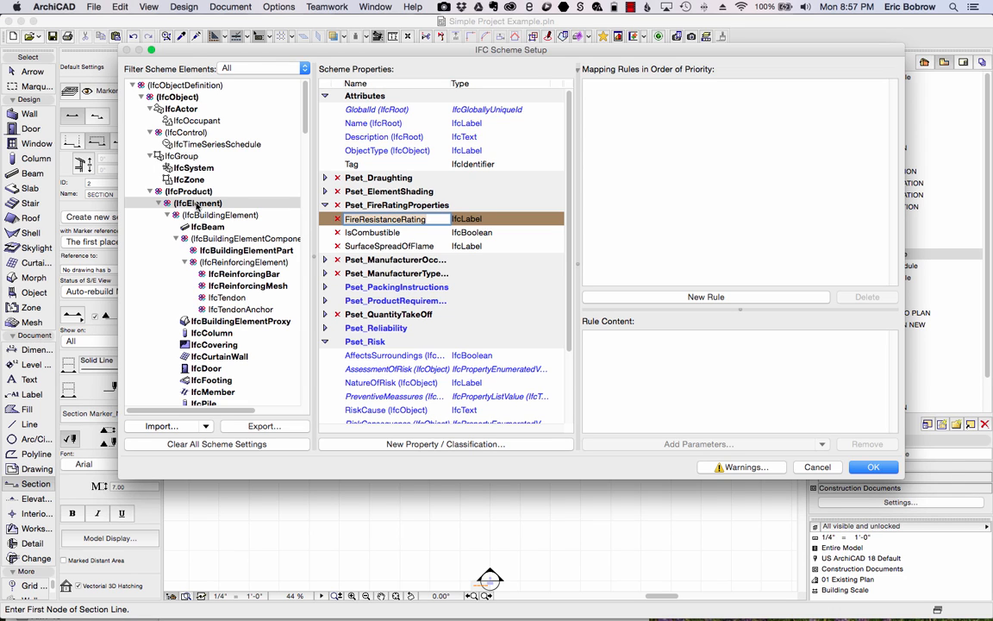
Compare the FireResistanceRating mapping rules and property sets of IfcDoor with those of IfcWall
left_click(192, 226)
left_click(218, 369)
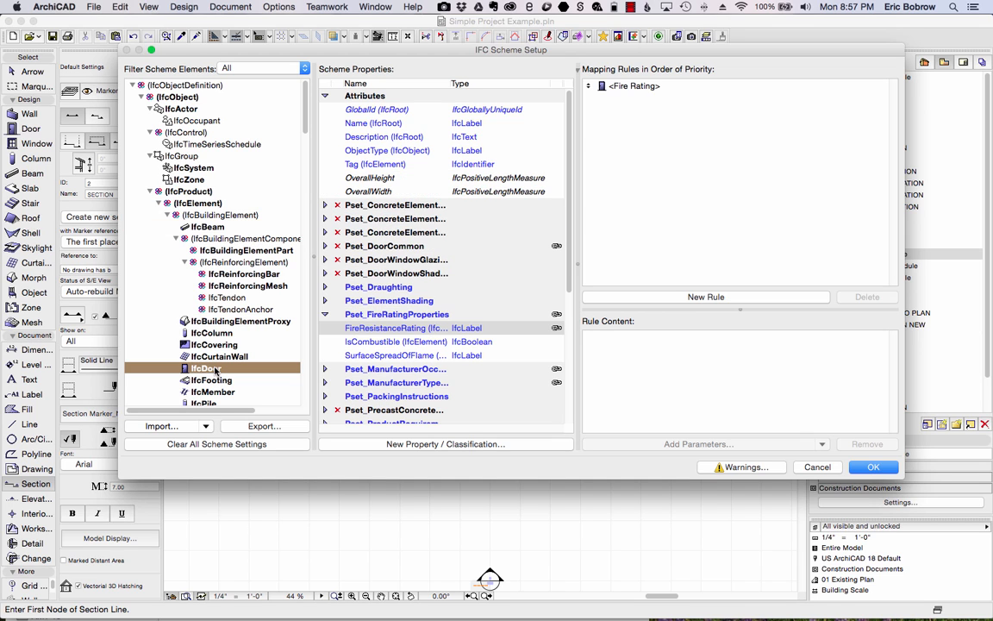
scroll(218, 384, "down", 3)
scroll(216, 396, "down", 3)
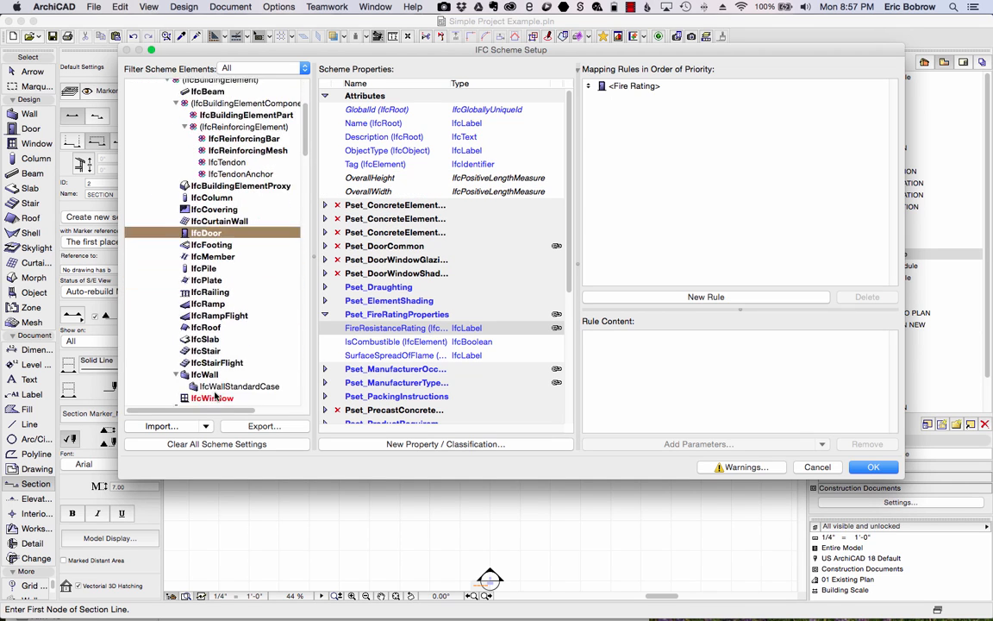
left_click(214, 354)
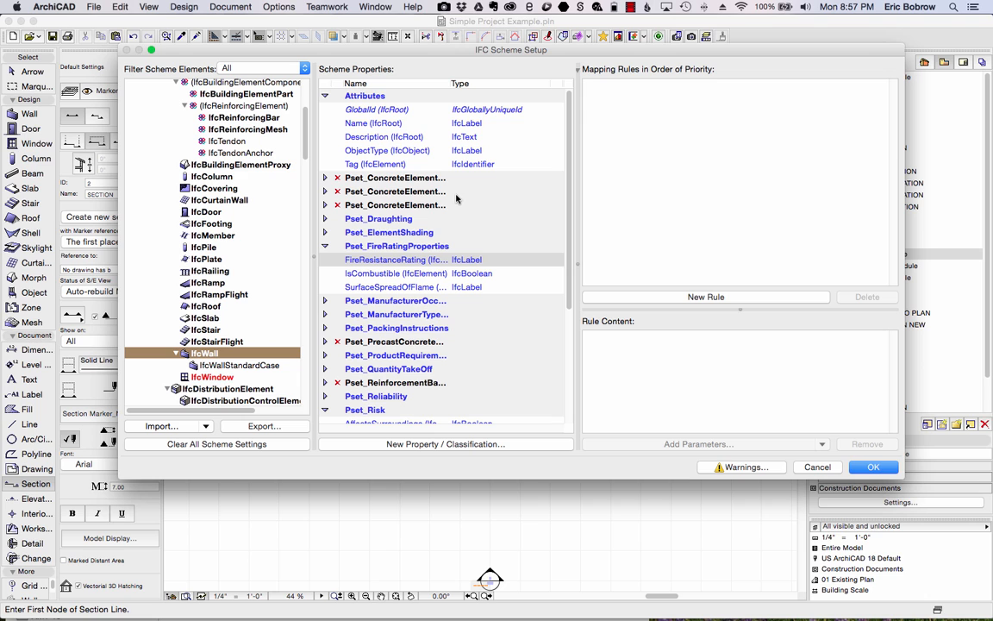
scroll(245, 164, "up", 2)
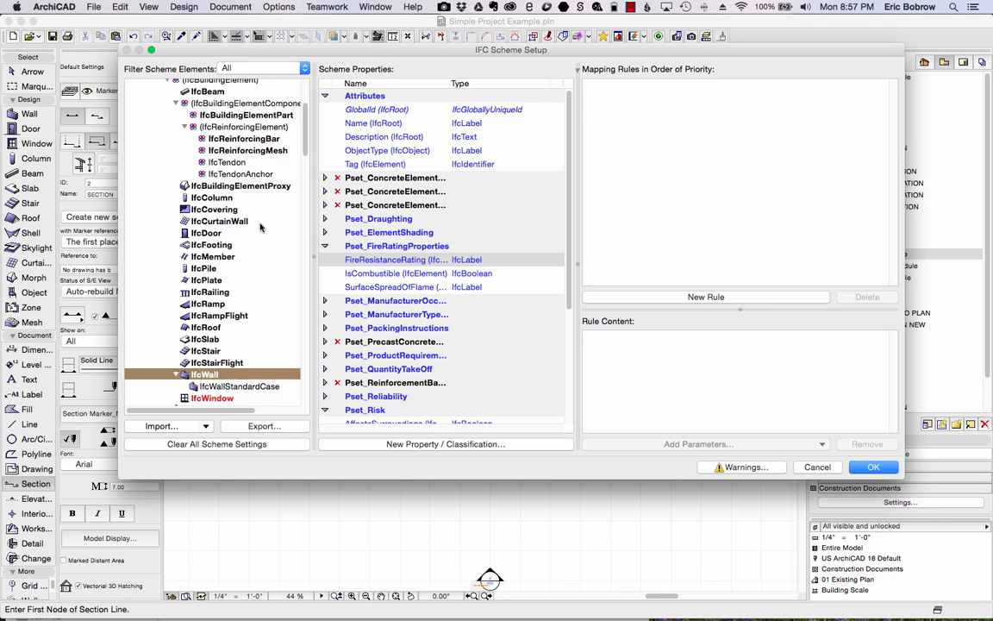
scroll(260, 227, "down", 4)
Examine the IfcWindow property sets, including the manufacturer occurrence and door/window glazing properties
left_click(213, 322)
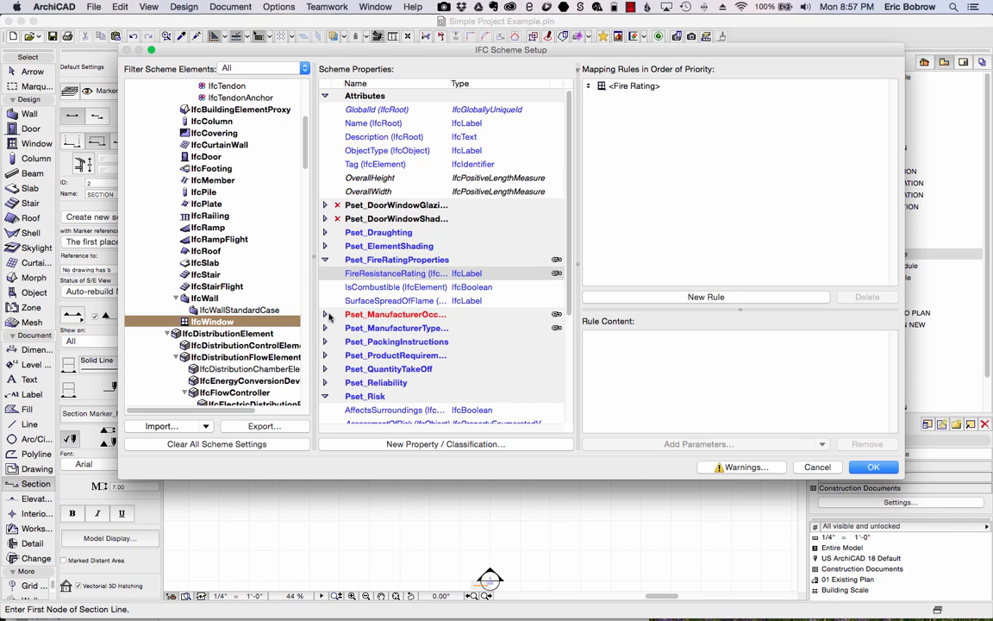
left_click(324, 315)
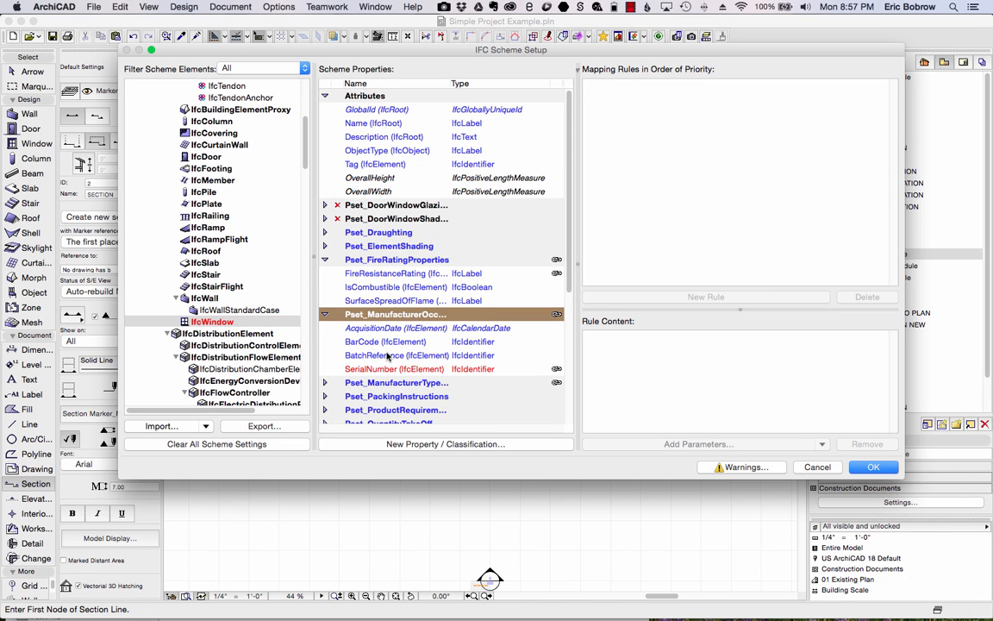
left_click(323, 314)
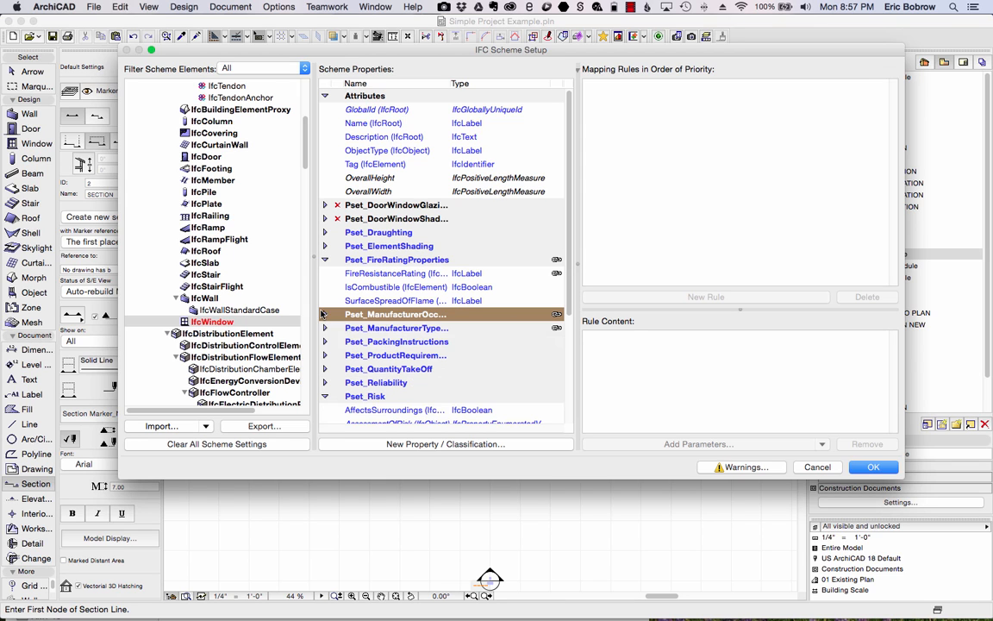
scroll(378, 291, "down", 2)
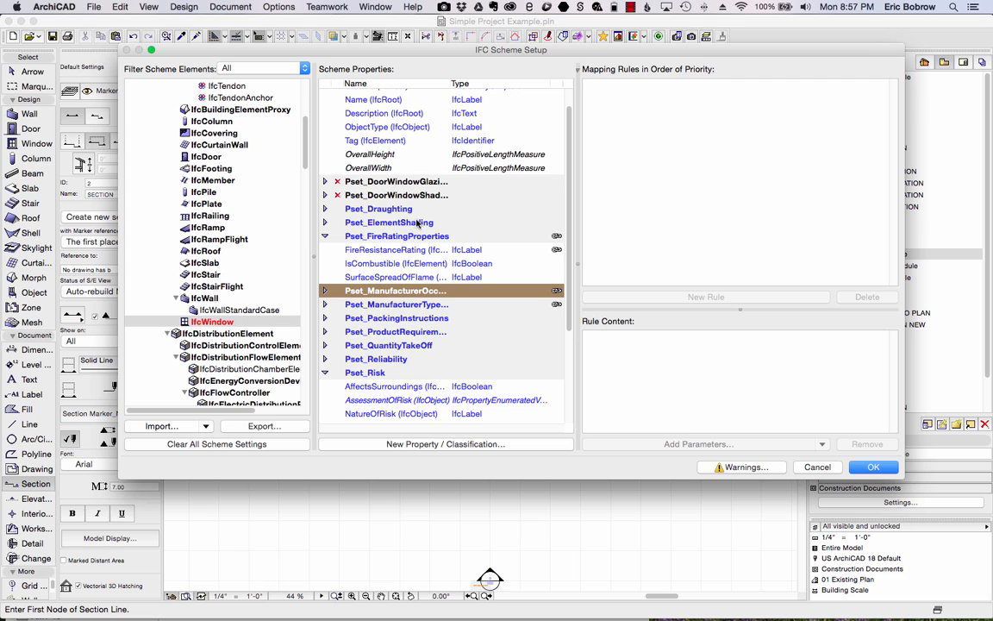
left_click(328, 181)
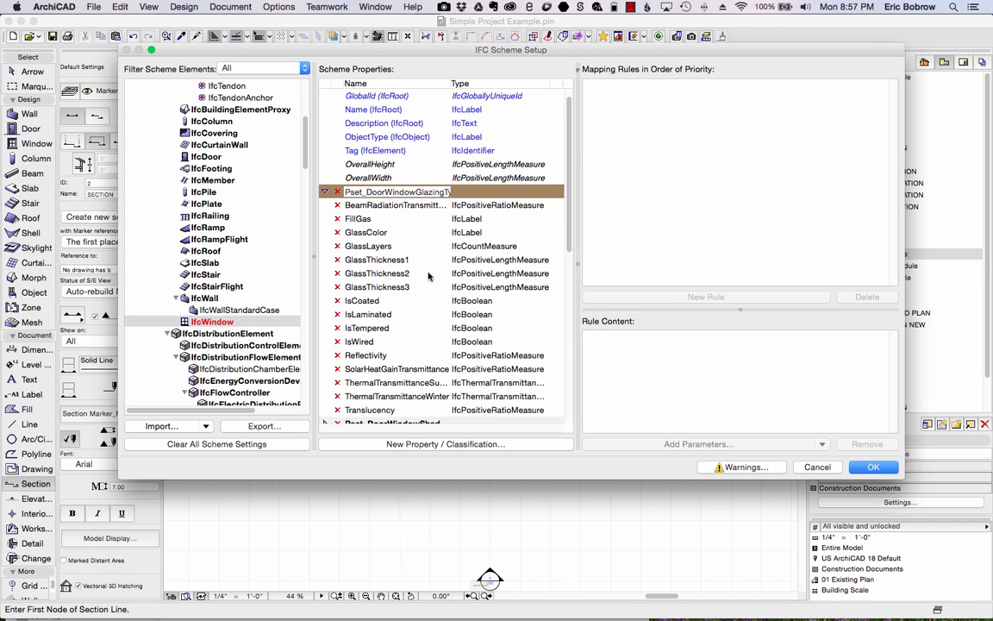
scroll(431, 325, "down", 5)
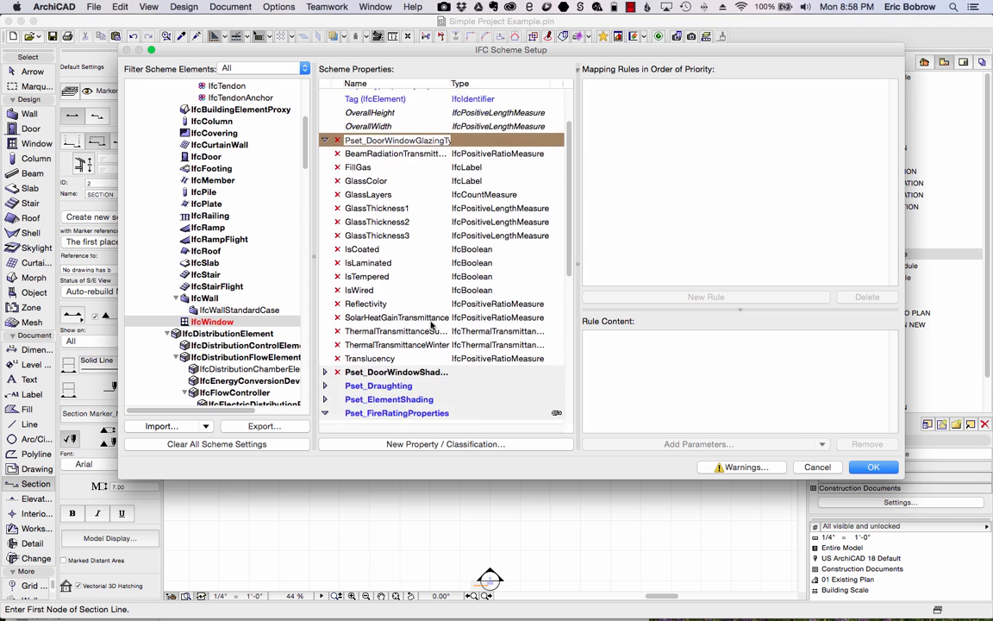
scroll(431, 325, "down", 5)
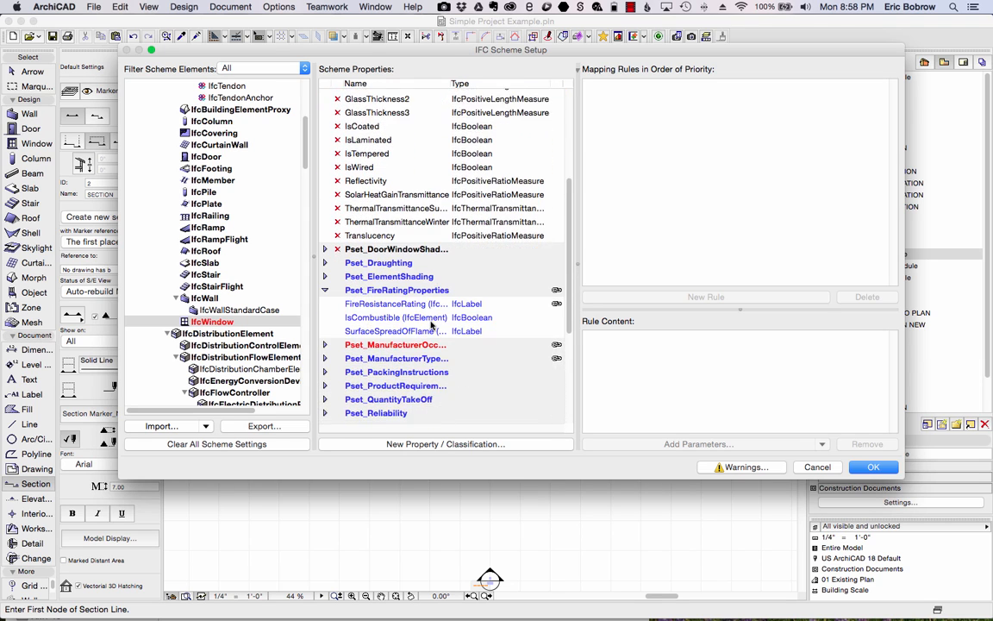
scroll(431, 325, "up", 6)
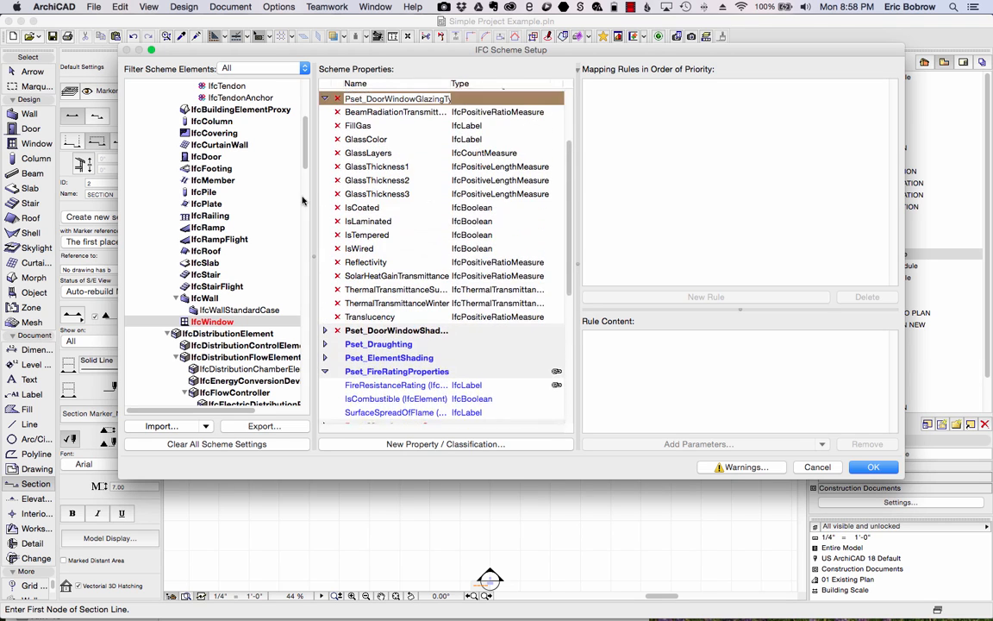
Add a custom property named Drawing Note to IfcElement in a new property set called BCG, then collapse that set
scroll(261, 142, "up", 5)
scroll(261, 143, "up", 1)
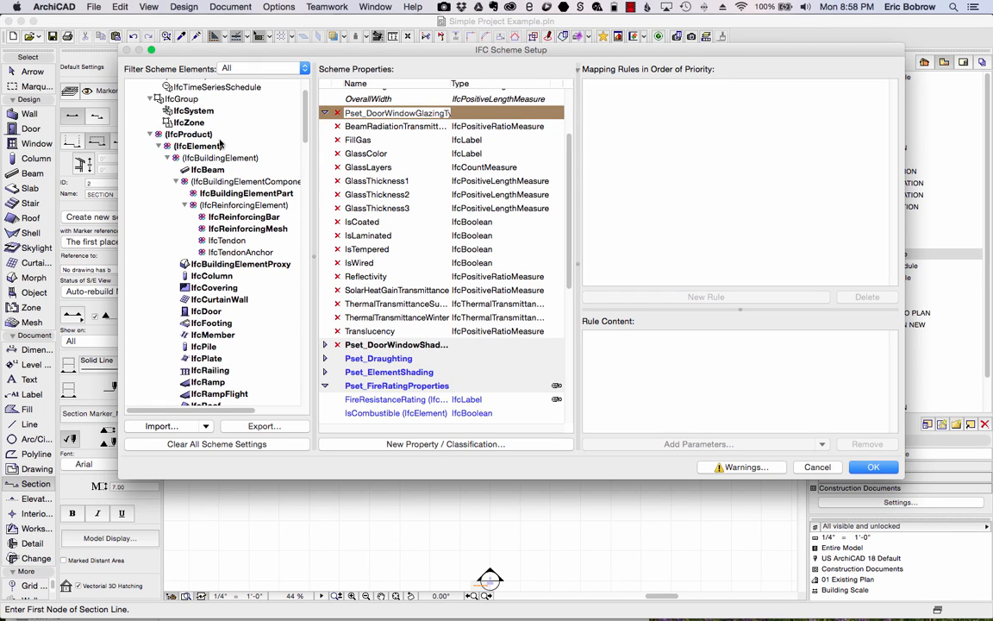
left_click(197, 146)
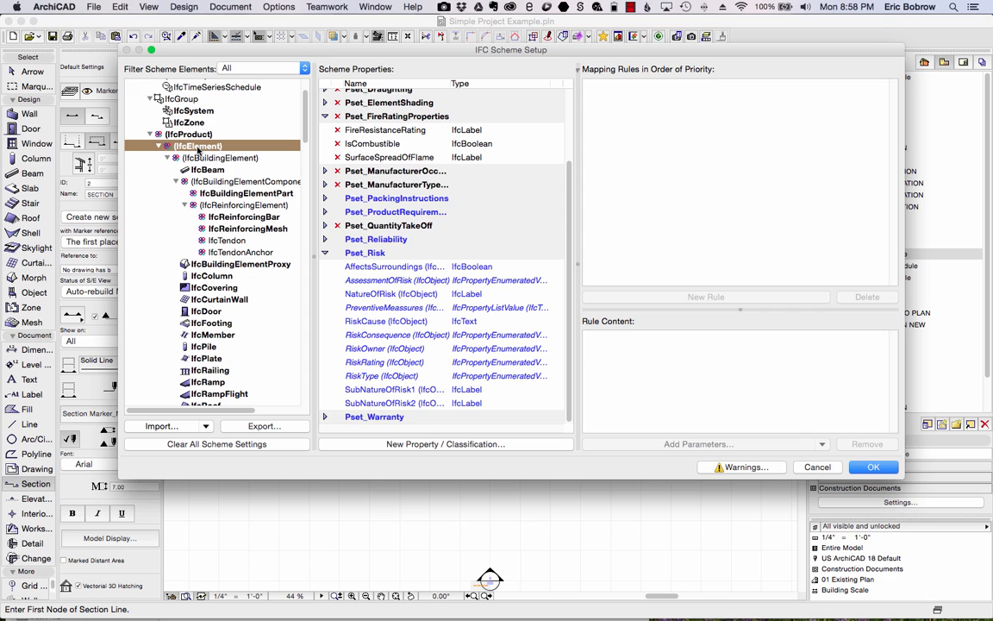
scroll(405, 345, "up", 5)
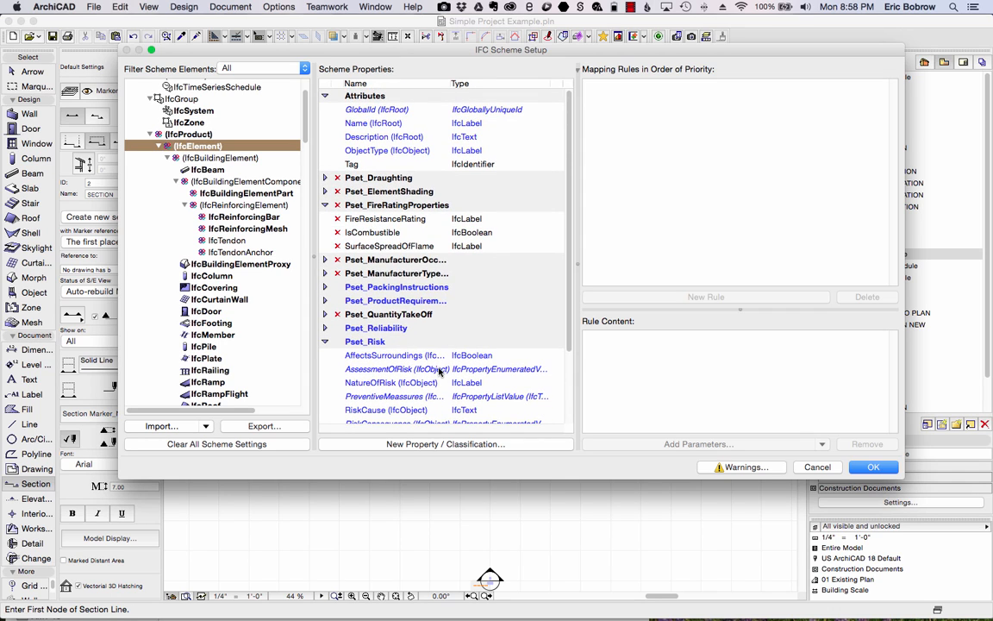
left_click(419, 446)
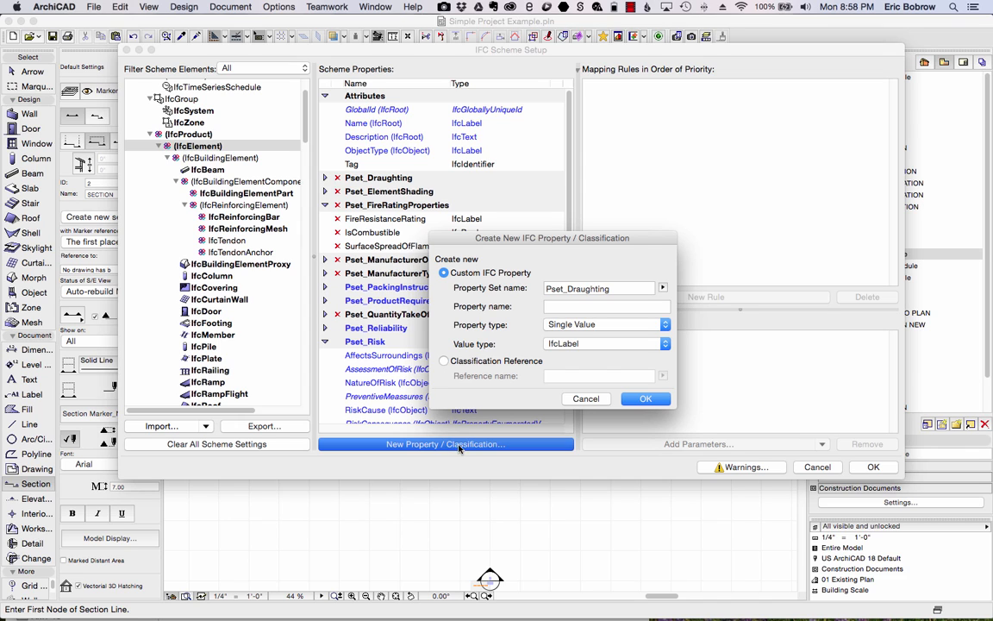
left_click(638, 289)
left_click_drag(619, 291, 536, 288)
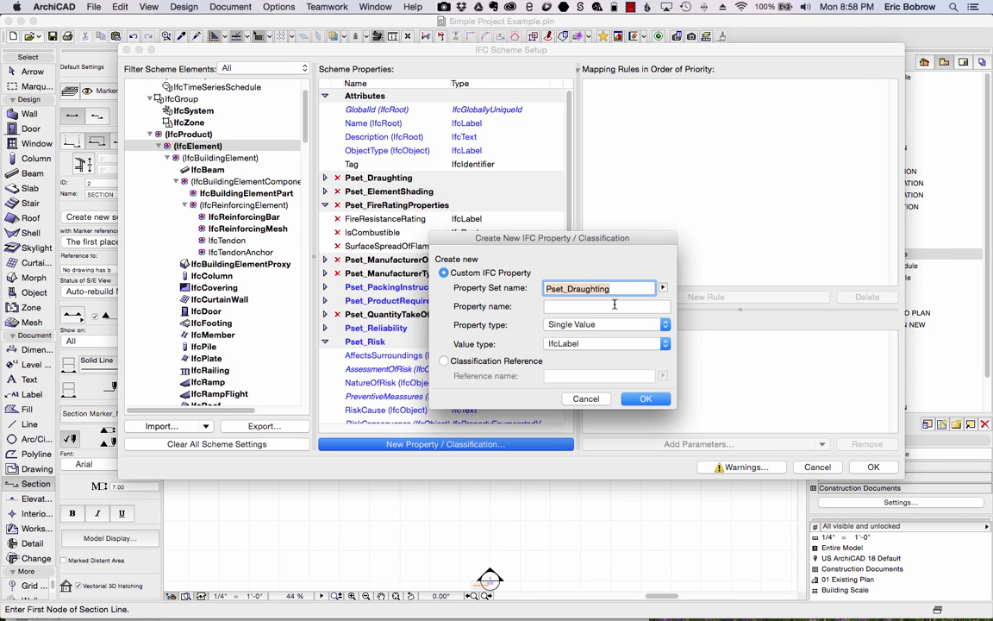
type("BCG")
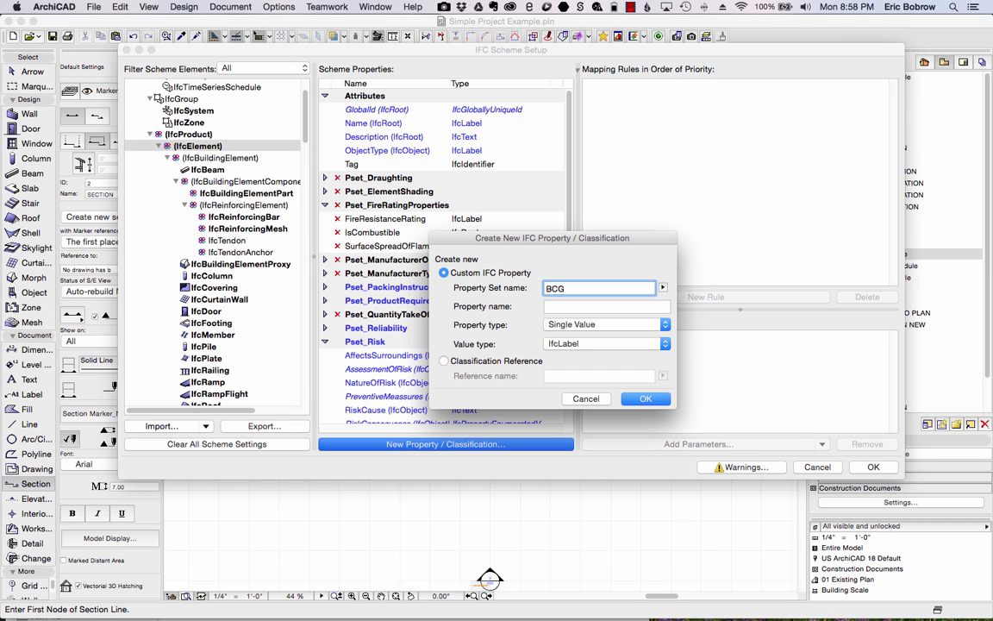
left_click(557, 307)
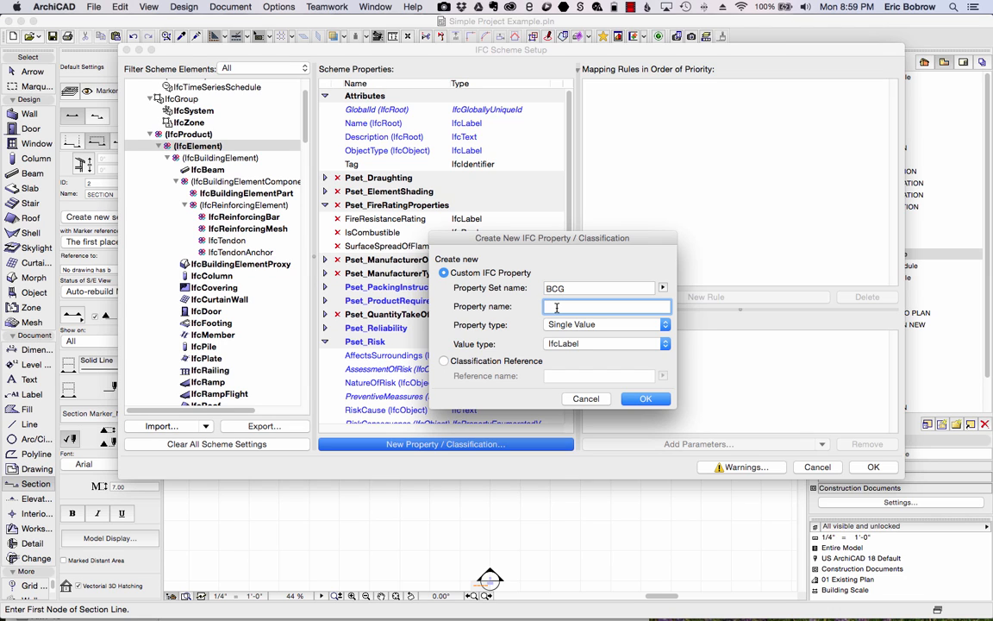
type("Drawing Note")
left_click(643, 397)
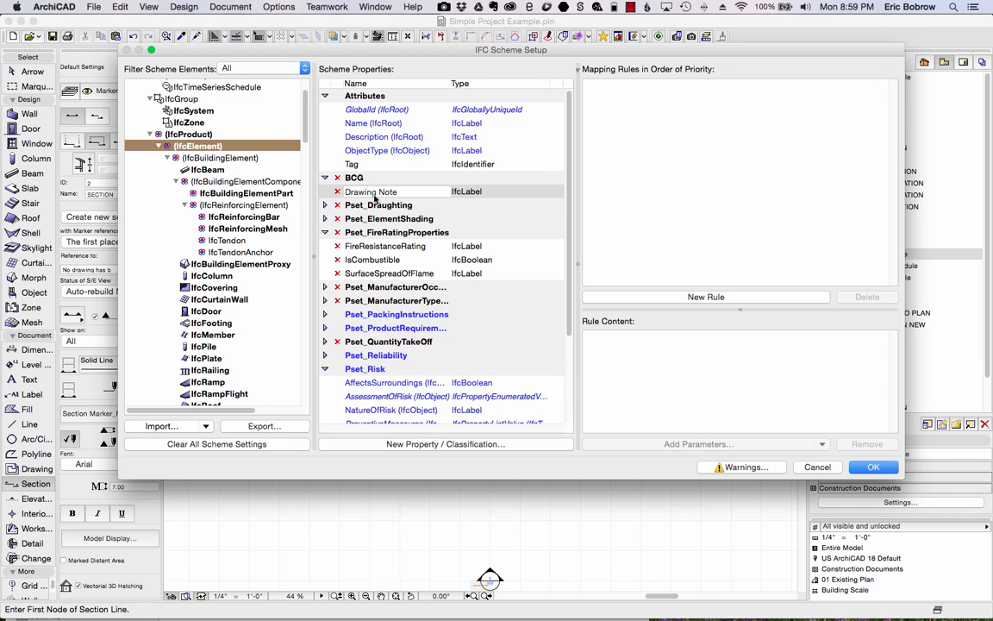
left_click(325, 179)
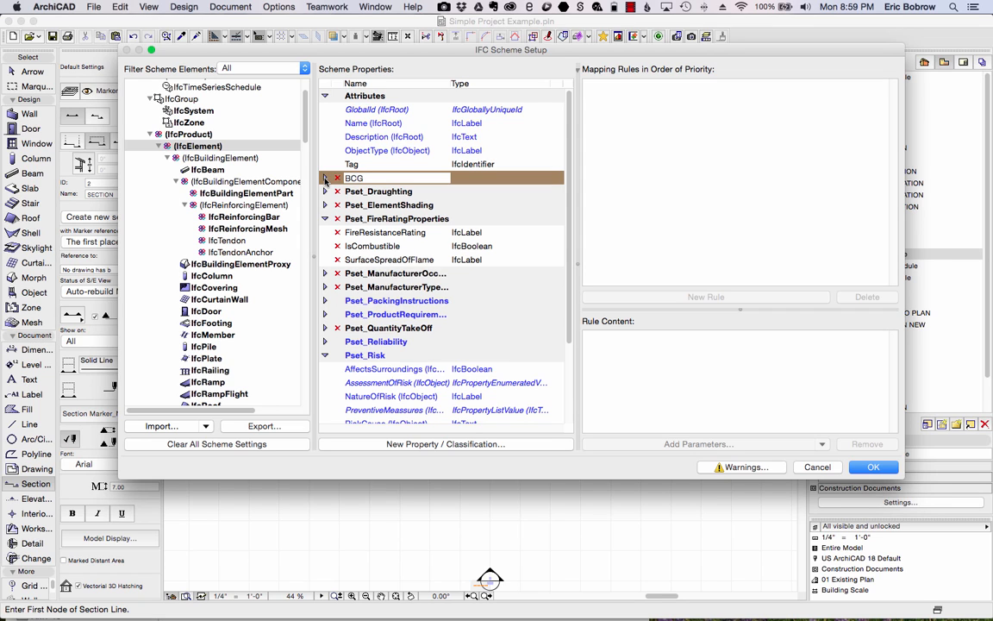
Add a custom single-value IfcLabel property named Description to the BCG set of IfcElement and accept the IFC scheme
left_click(325, 179)
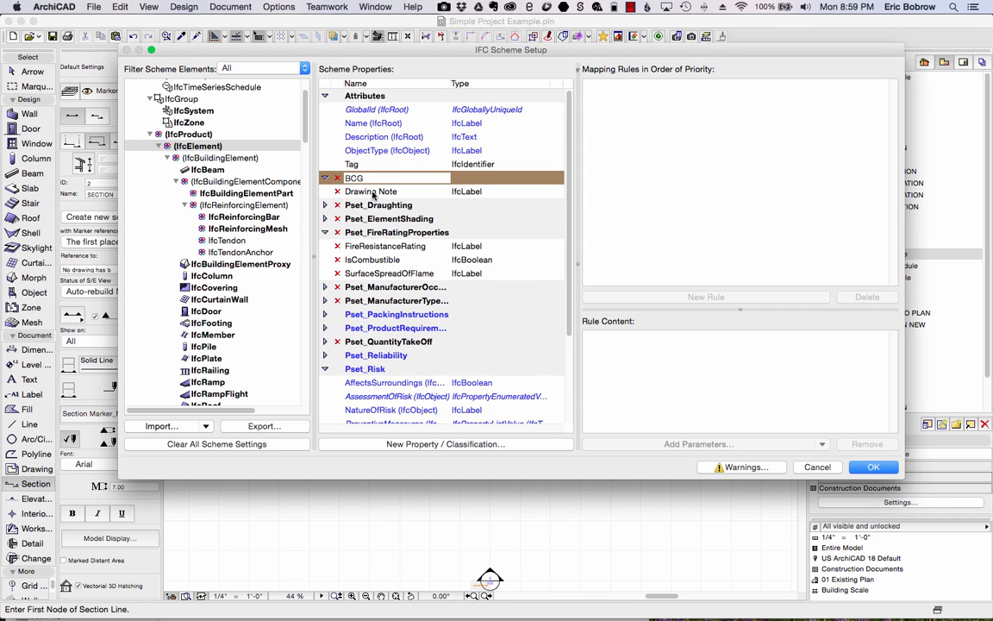
left_click(432, 446)
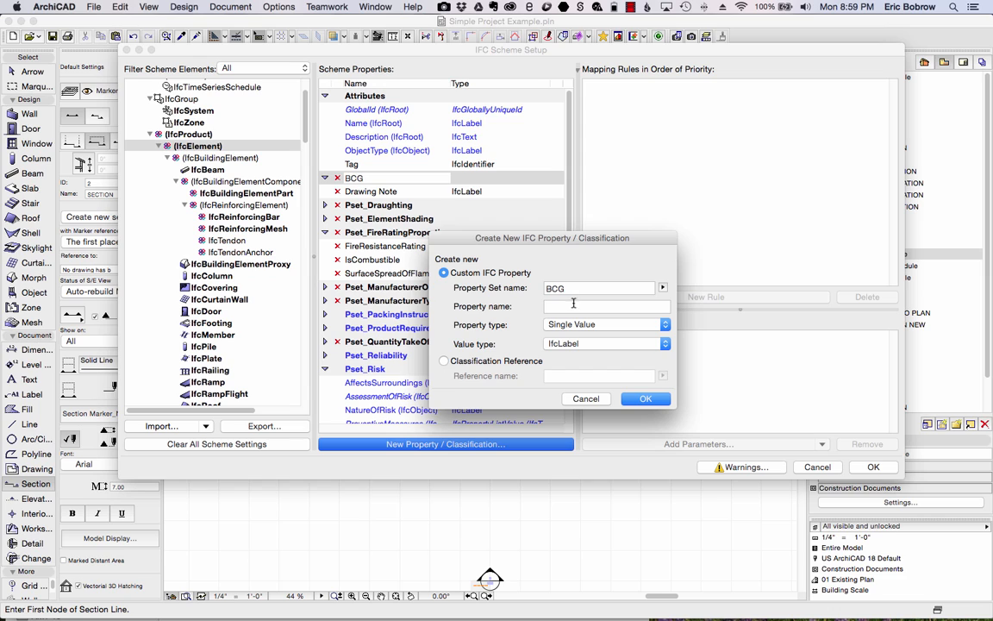
left_click(569, 307)
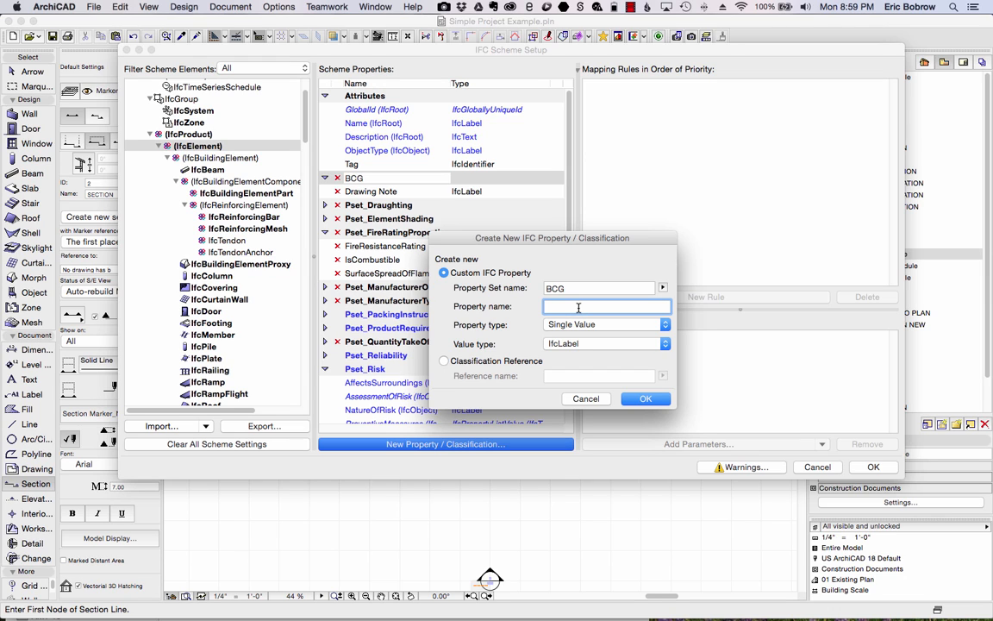
type("Description")
left_click(644, 398)
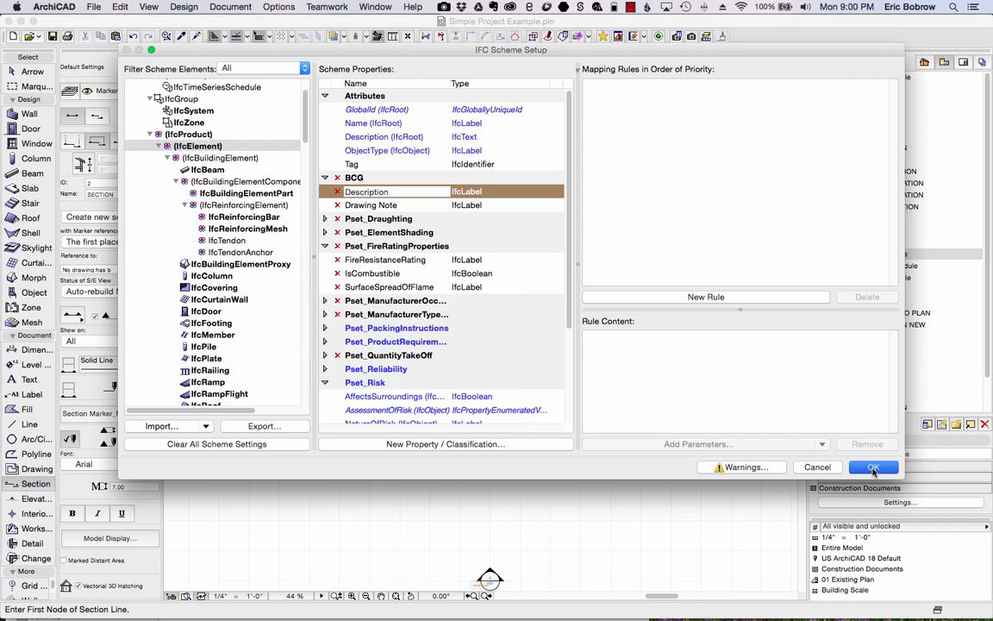
left_click(874, 467)
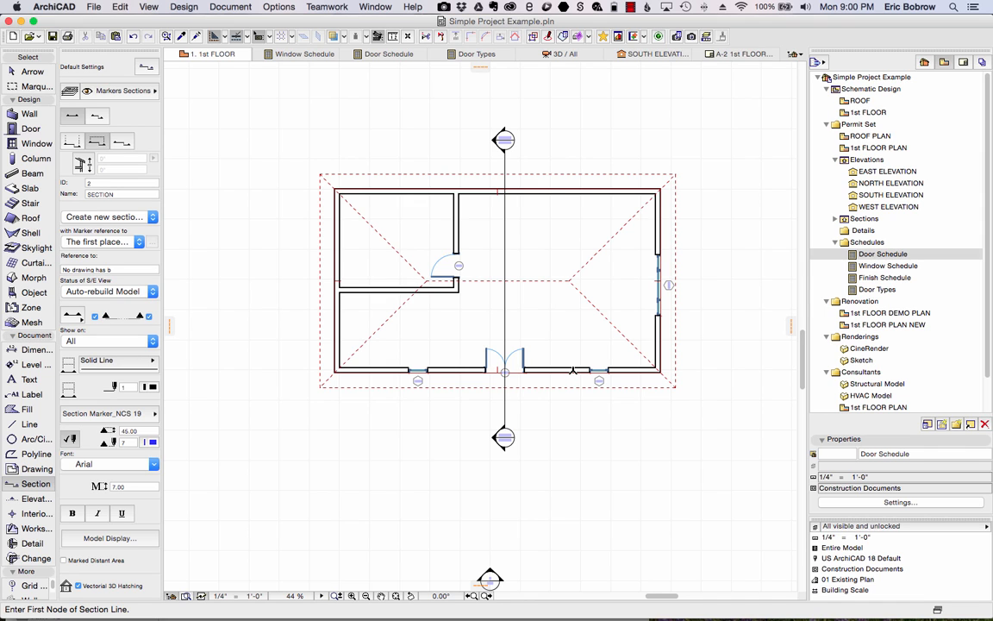
Enable the BCG Description property on the exterior wall with the double door and set it to EXTERIOR WALL TYPE 1
left_click(569, 371, "shift")
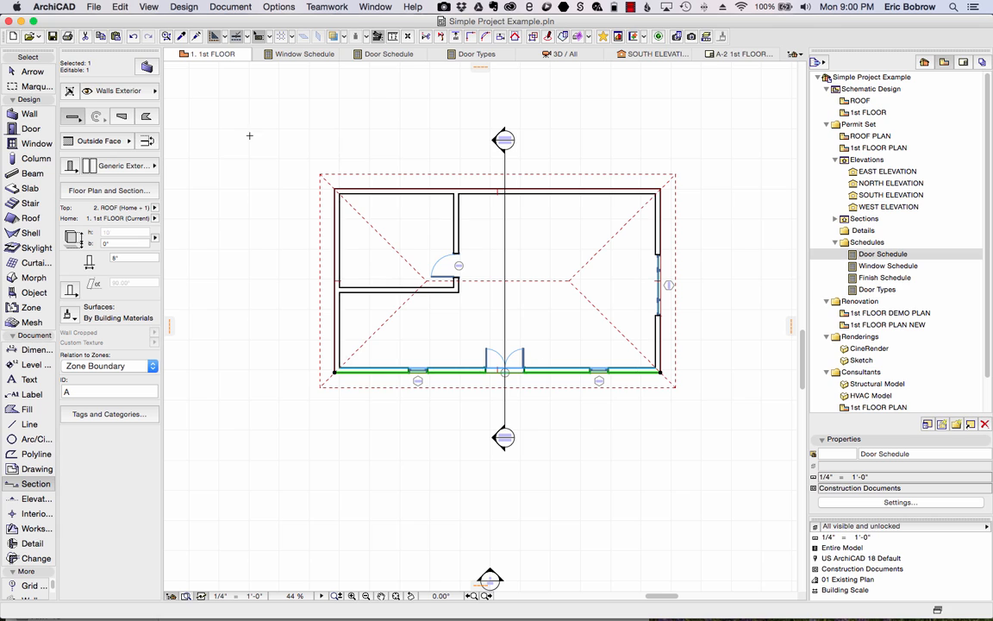
left_click(147, 68)
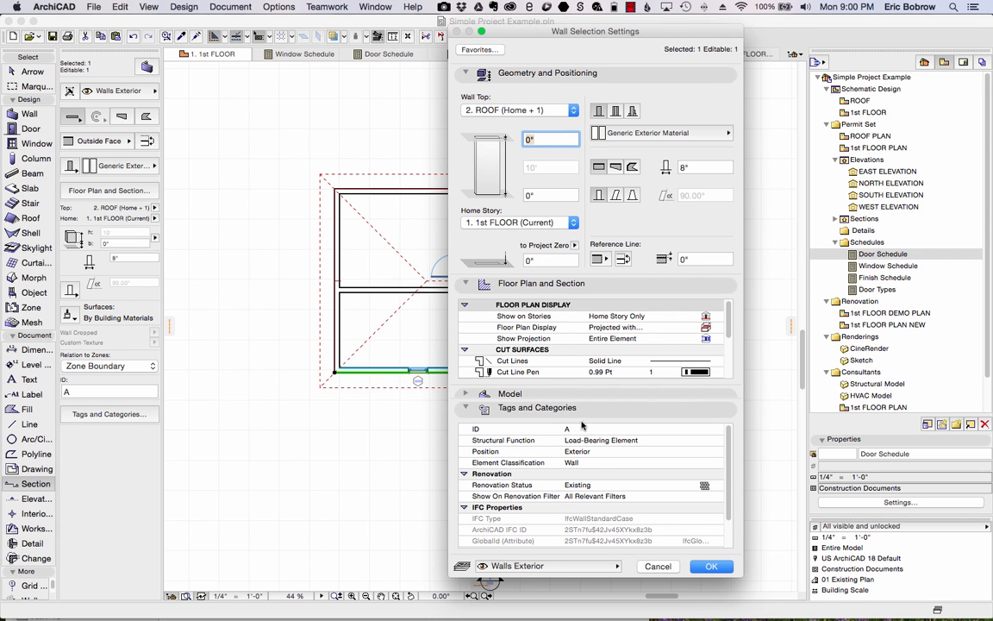
scroll(517, 515, "down", 4)
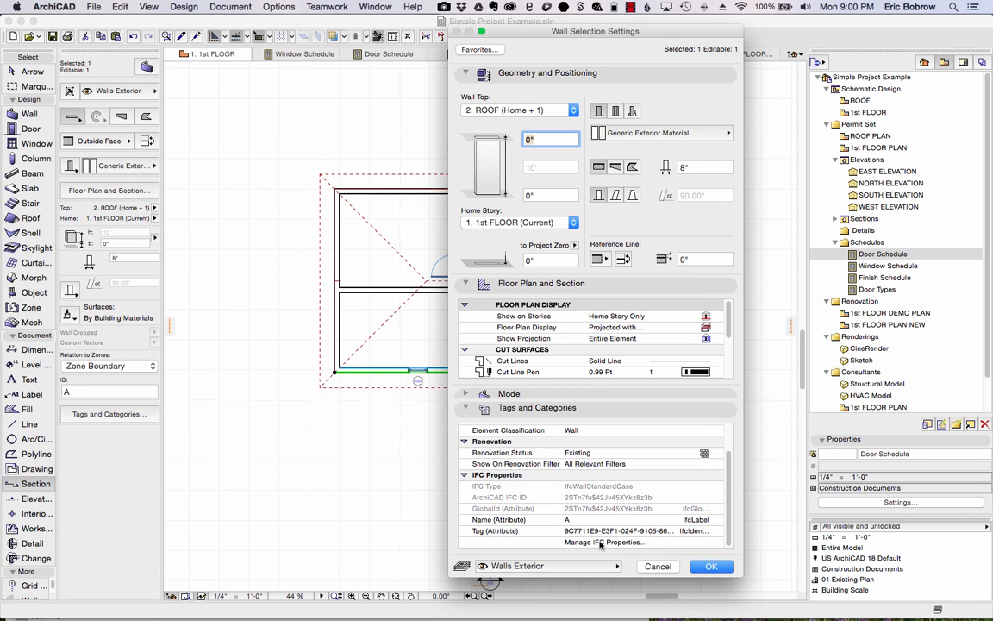
left_click(608, 542)
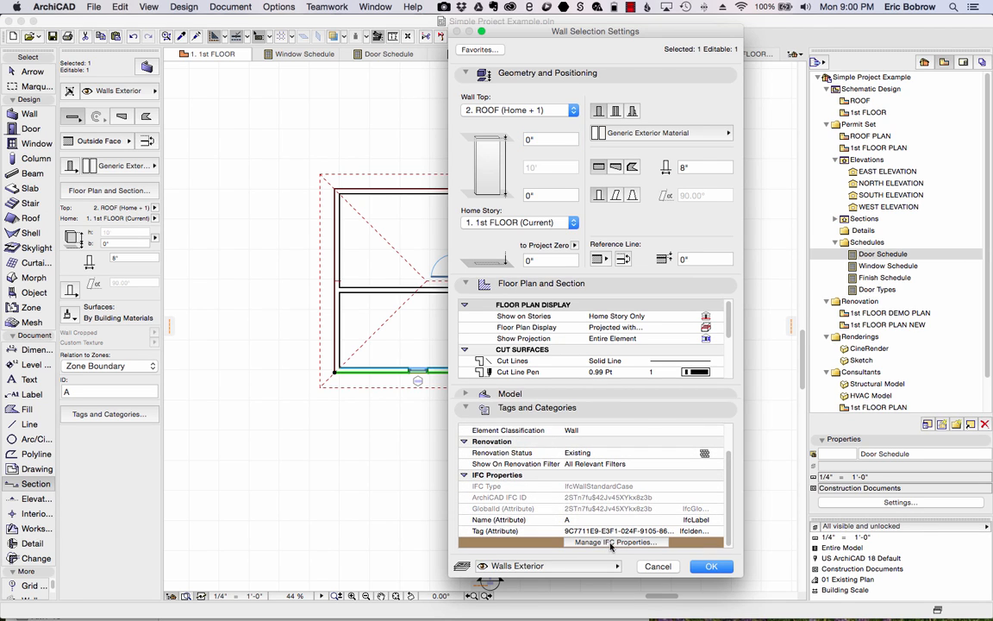
left_click(606, 542)
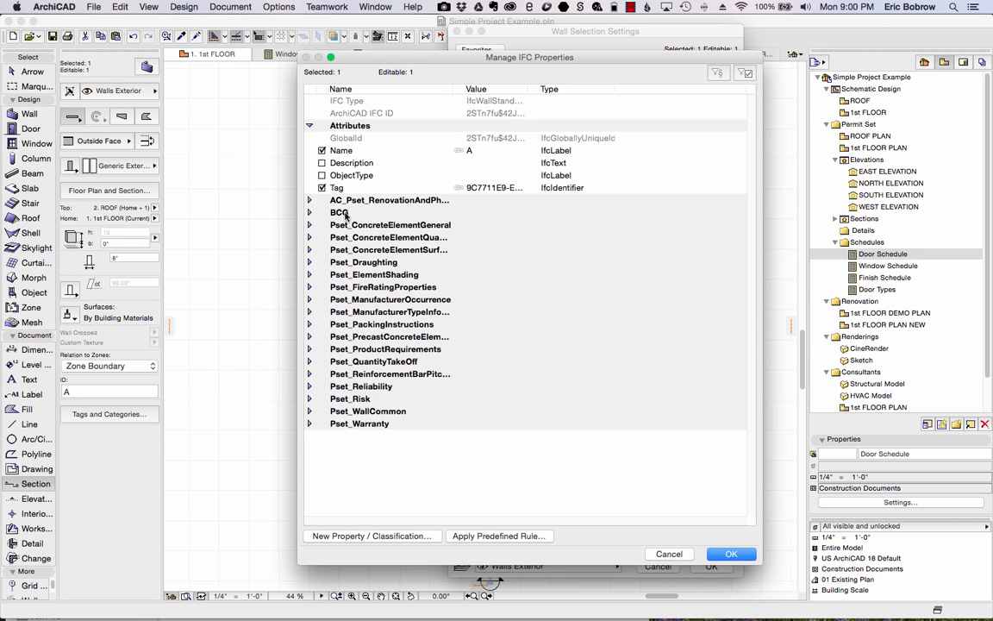
left_click(309, 213)
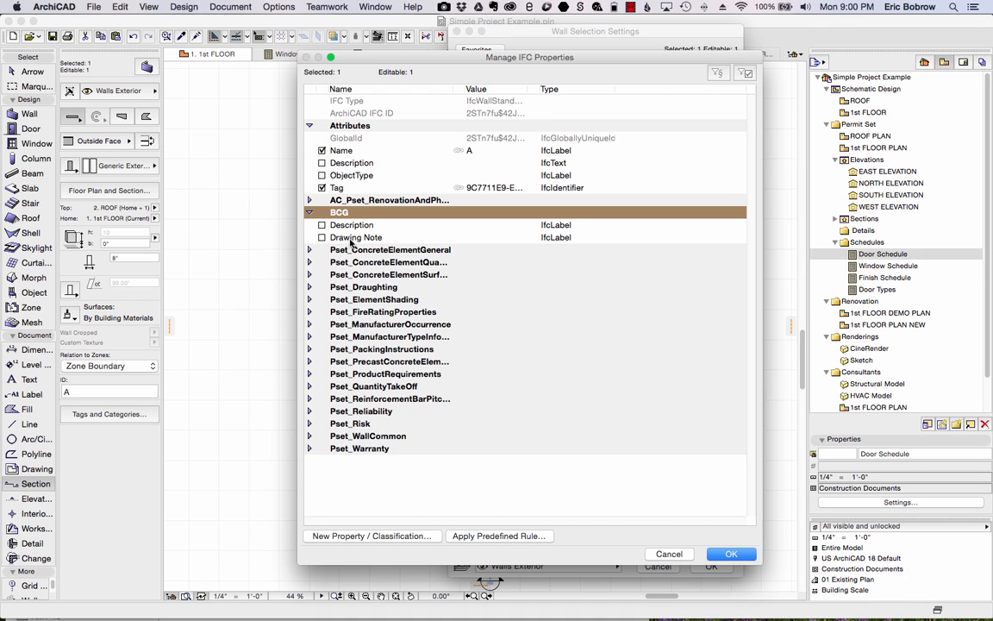
left_click(322, 225)
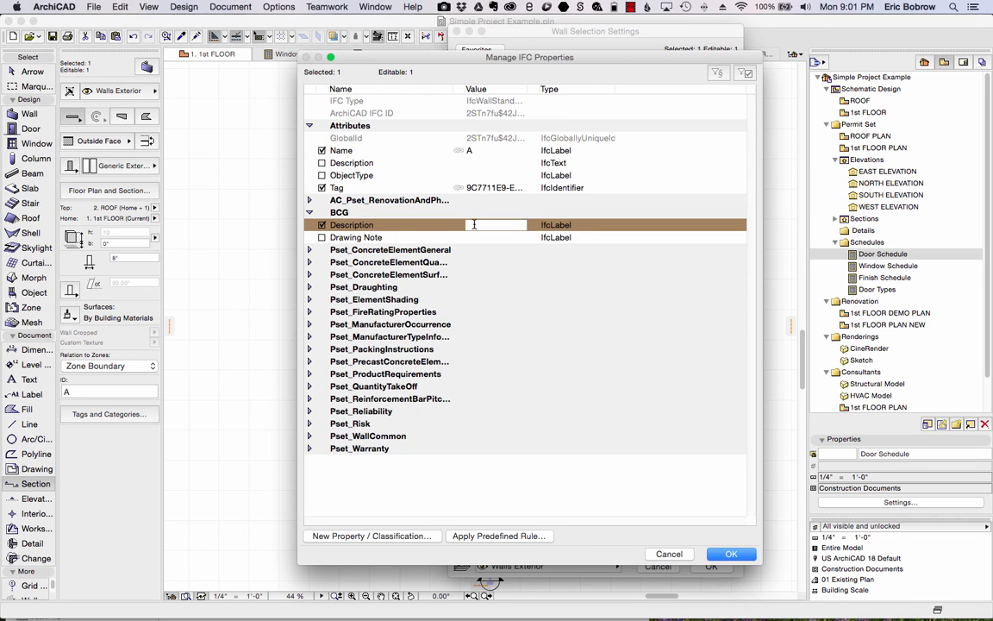
left_click(505, 227)
type("EXTERIO")
type("R WALL TYPE")
type(" 1")
Enable the wall's BCG Drawing Note property and set it to WALL TYPE 1
left_click(379, 238)
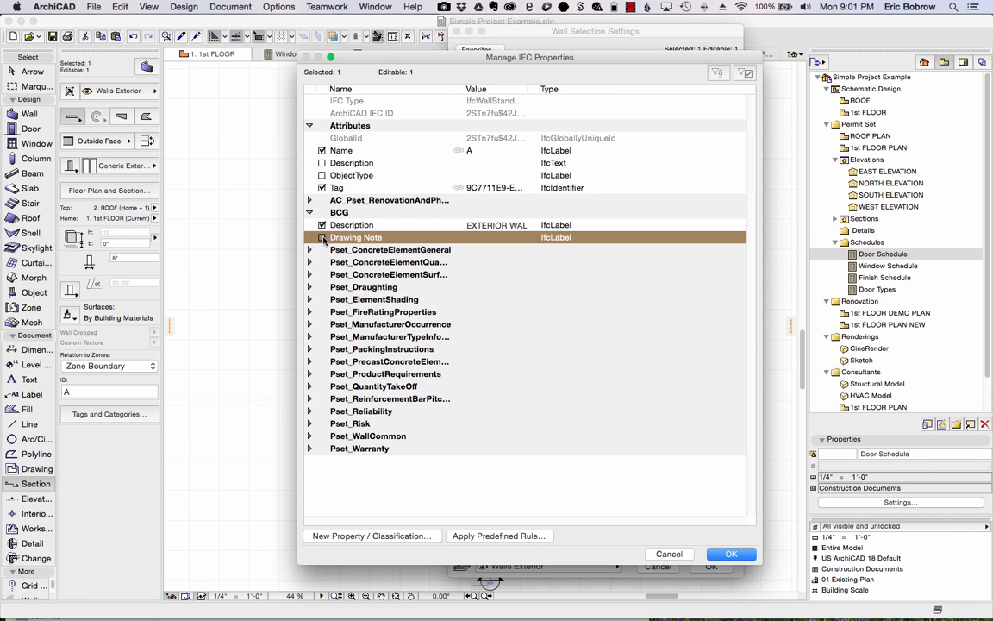
left_click(501, 241)
type("WALL")
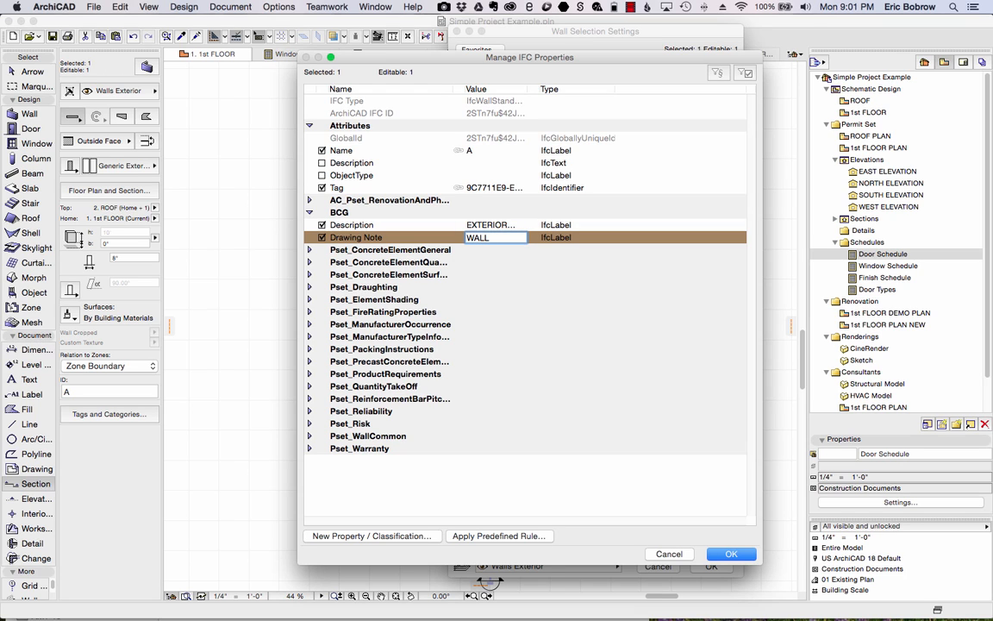
type(" TYPE 1")
Extend the wall's BCG Description to EXTERIOR WALL TYPE 1: MASONRY WITH STUCCO VENEER and apply the wall settings
left_click(494, 225)
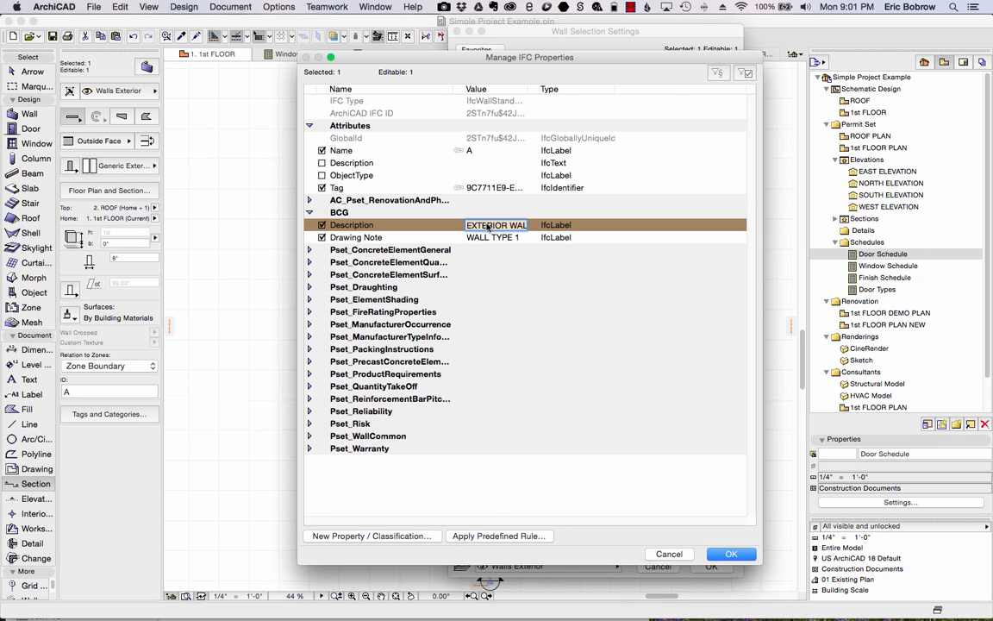
double_click(486, 225)
left_click_drag(486, 225, 588, 225)
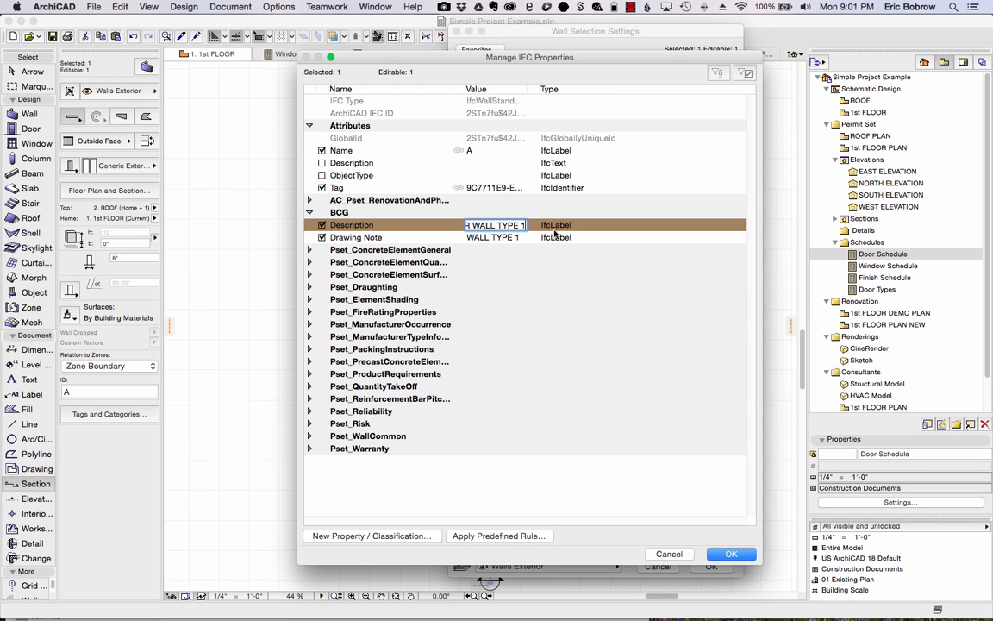
type(": MA")
type("SONRY WI")
type("TH")
type(" STUCCO VE")
type("NEER")
left_click(730, 554)
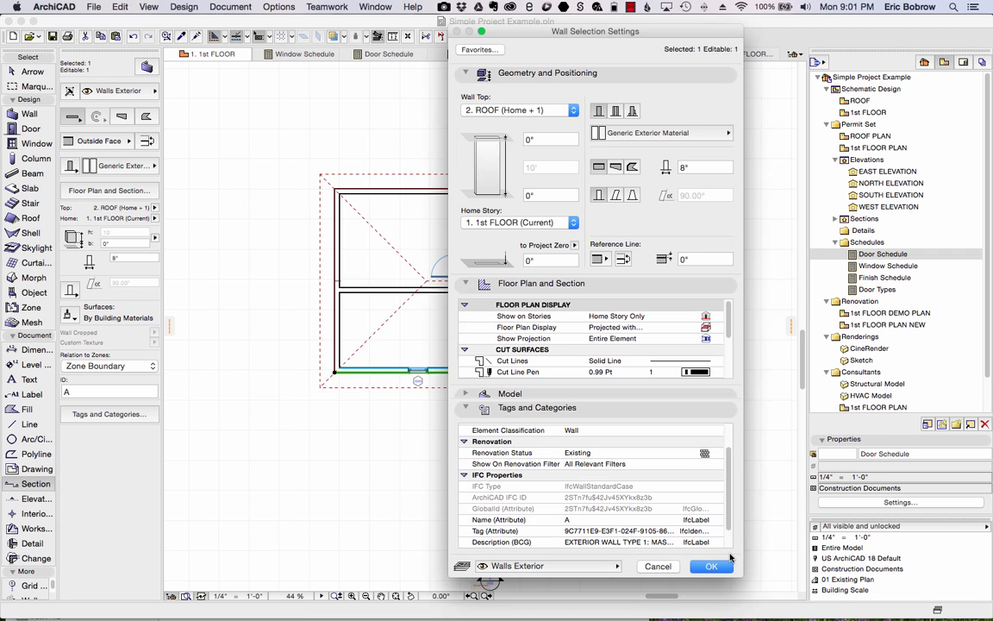
scroll(651, 517, "down", 1)
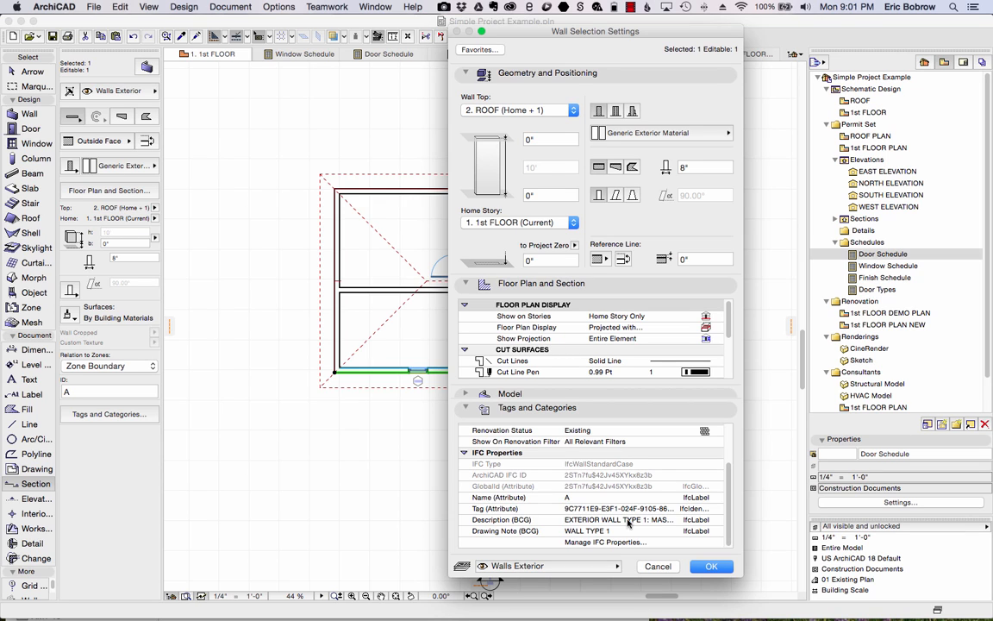
left_click(710, 568)
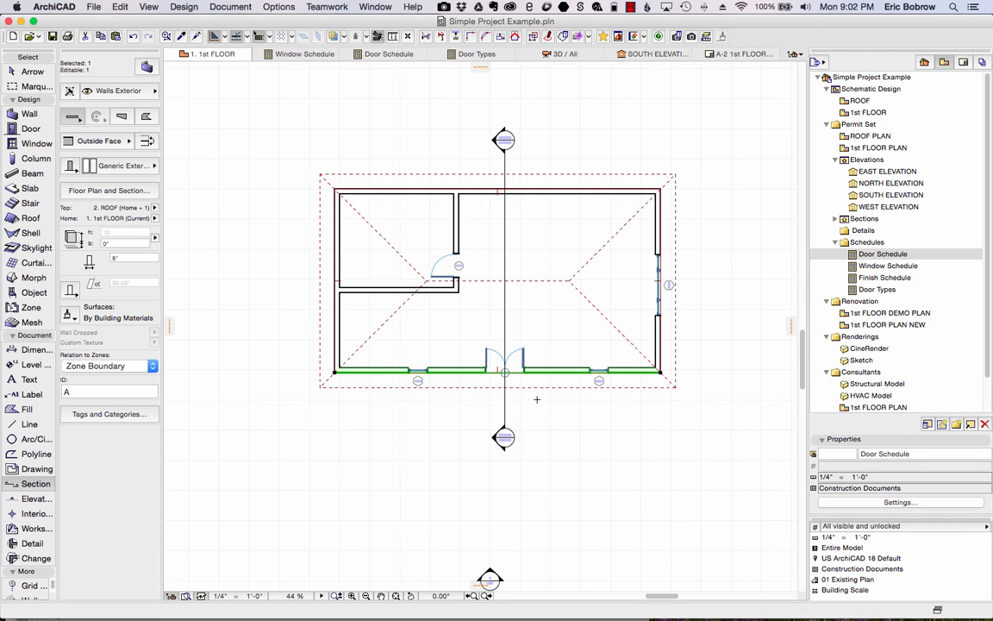
Compare the tags and categories of the edited exterior wall with those of the interior wall containing the single door
left_click(105, 415)
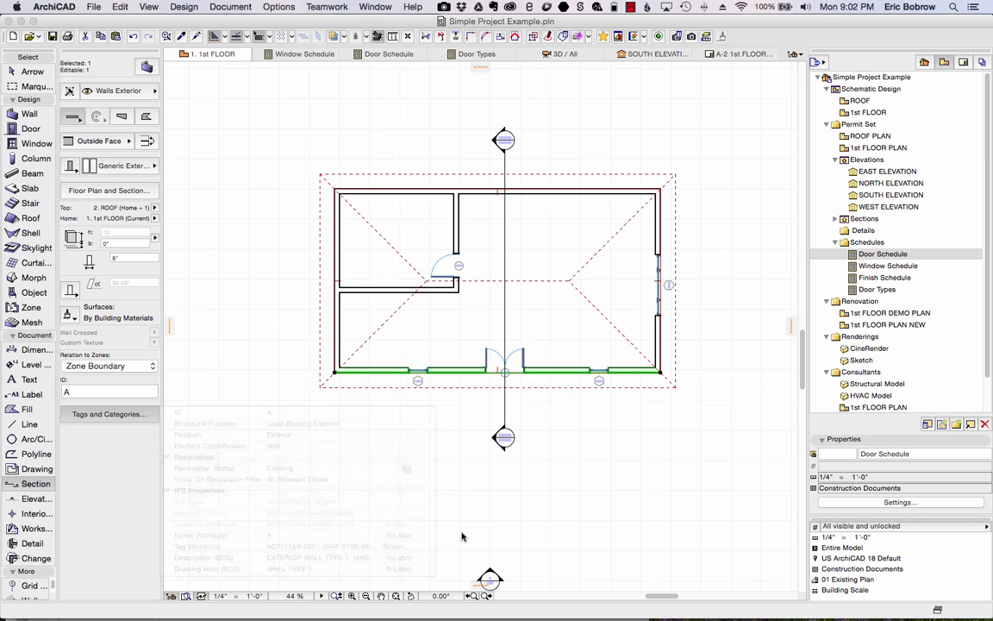
key("Escape")
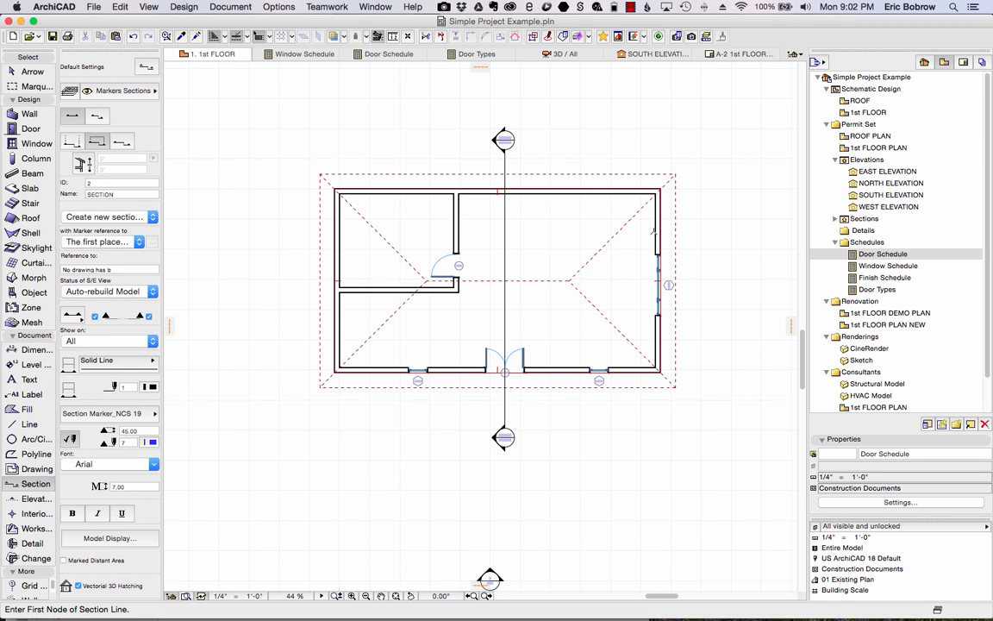
left_click(457, 227, "shift")
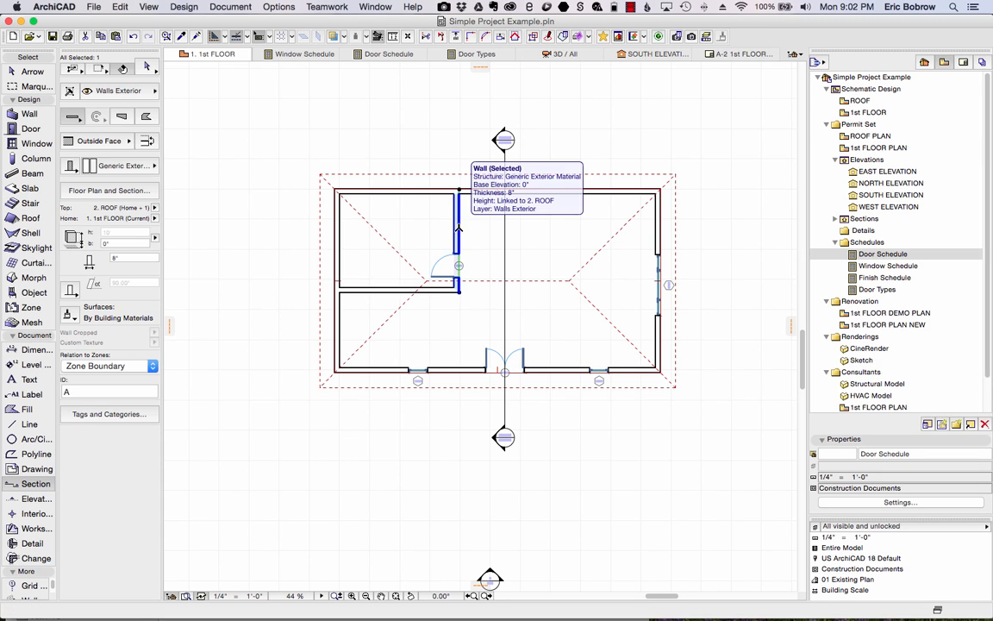
left_click(133, 415)
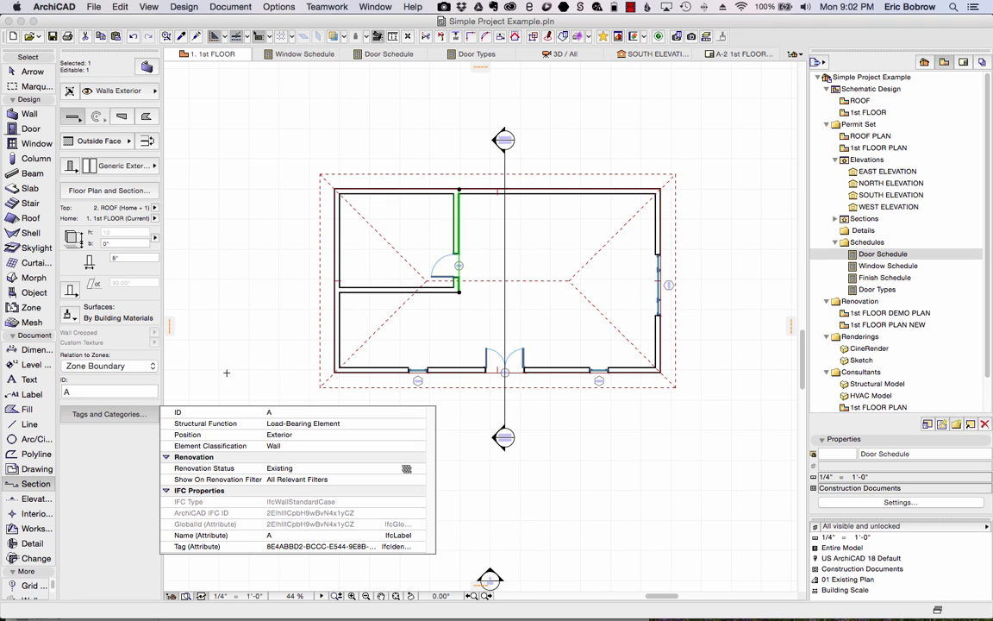
Enable the interior wall's BCG Drawing Note, set it to INTERIOR WALL A, apply the settings and deselect the wall
left_click(147, 69)
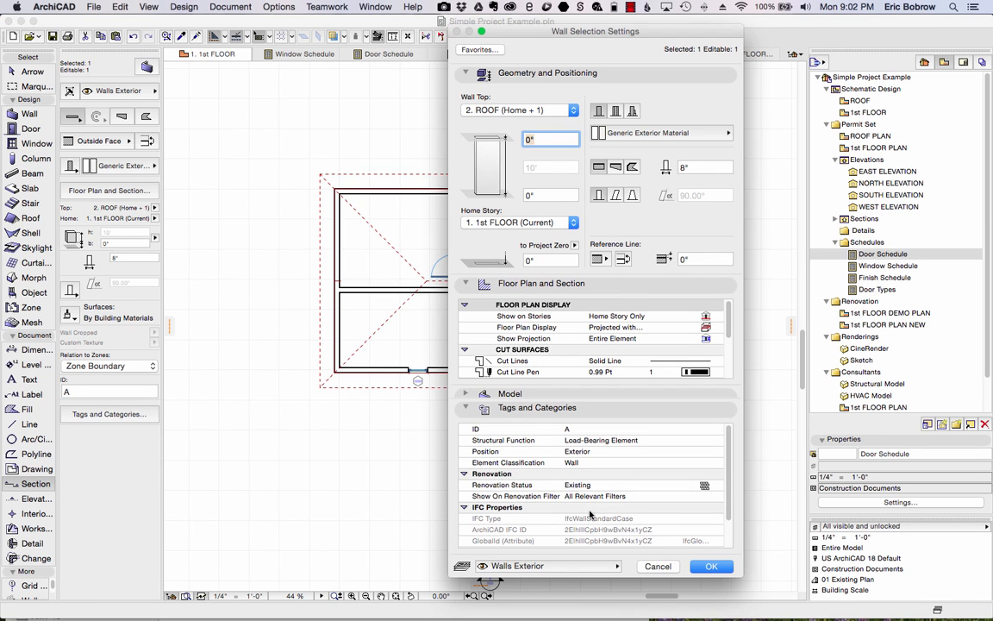
scroll(591, 524, "down", 2)
left_click(586, 543)
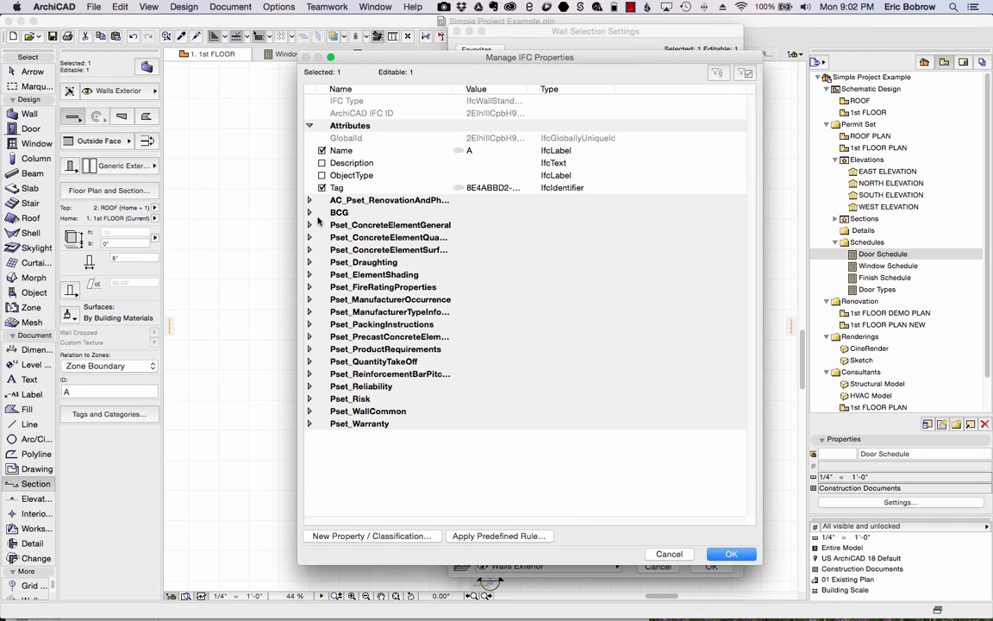
left_click(310, 212)
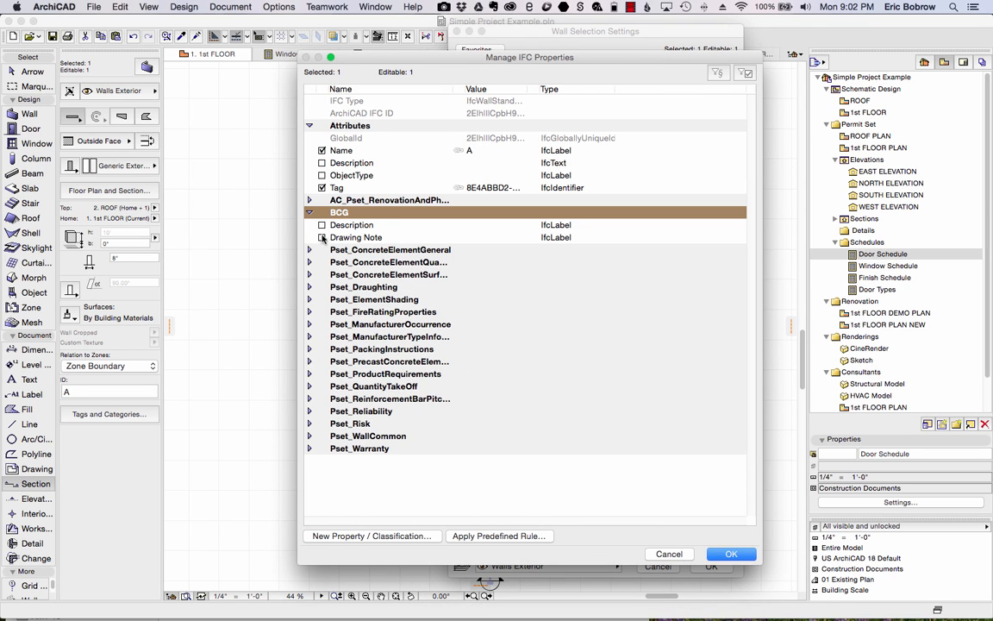
left_click(321, 237)
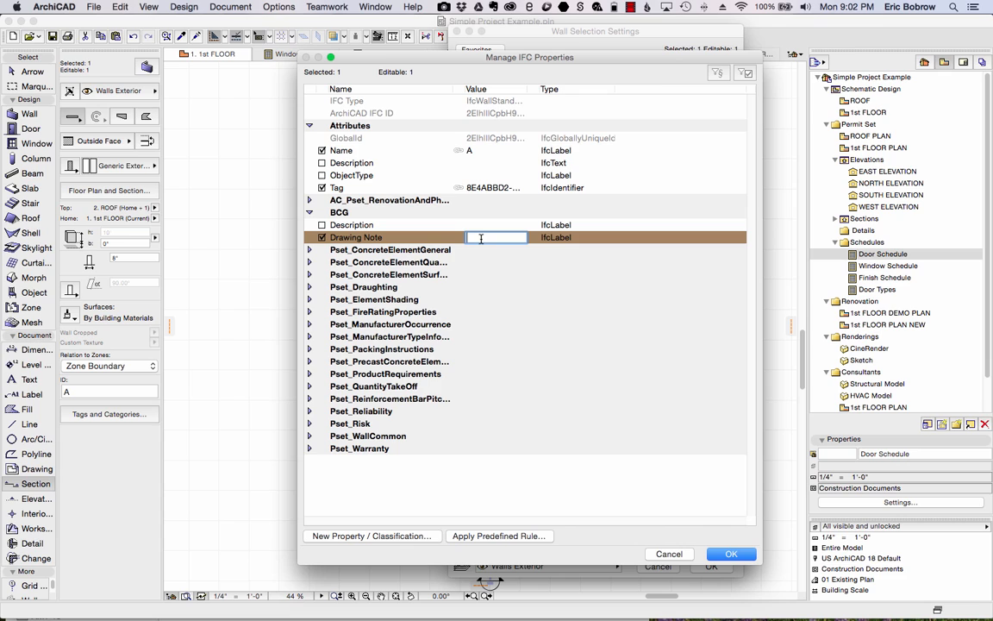
type("INTERIOR WALL")
type(" A")
left_click(716, 556)
left_click(706, 566)
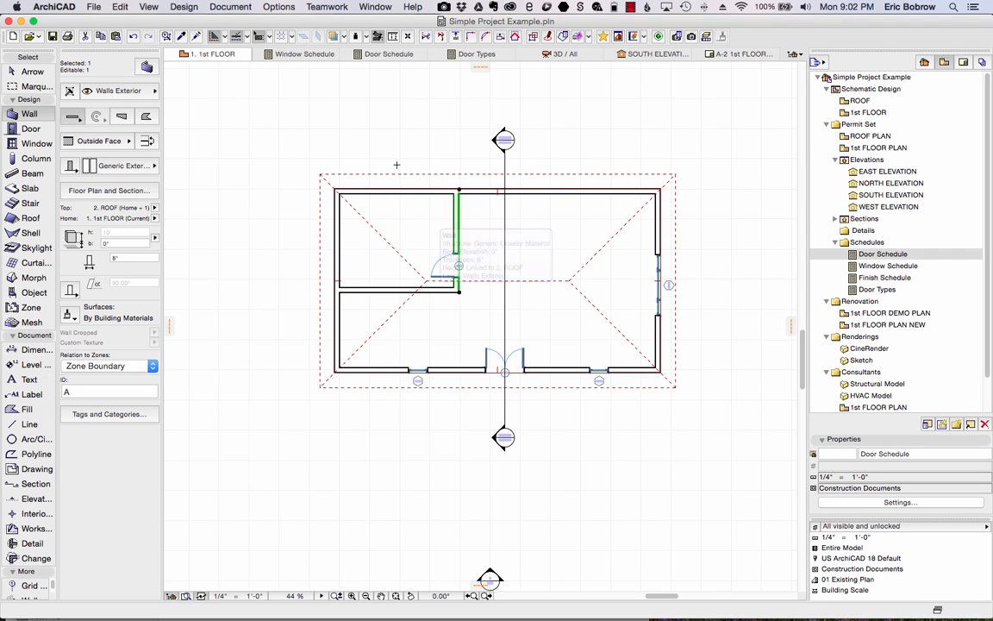
key("Escape")
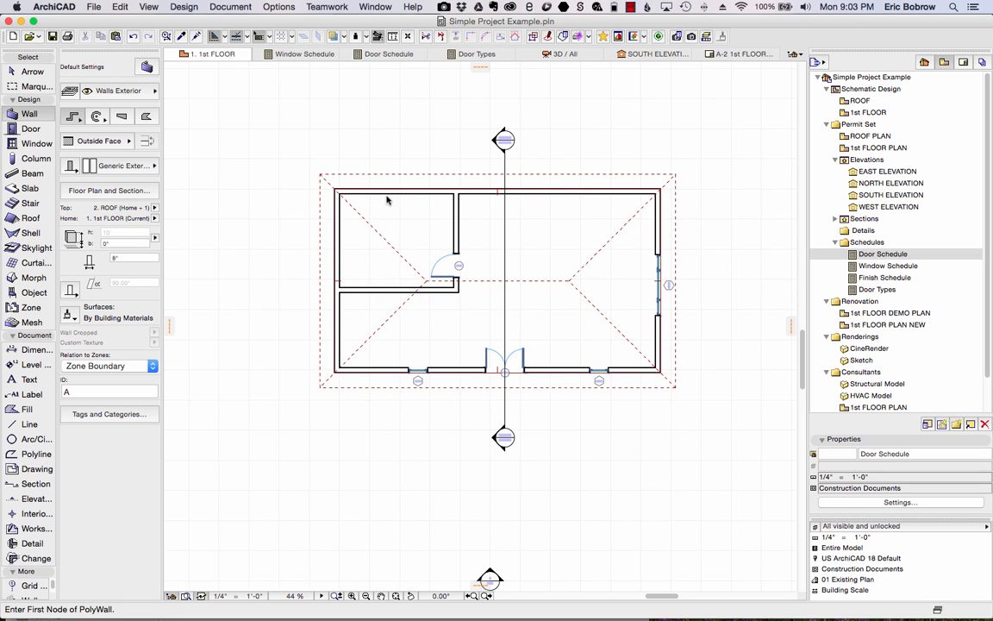
Check the BCG Description and Drawing Note in the tags and categories of the plan's east exterior wall
left_click(662, 237, "shift")
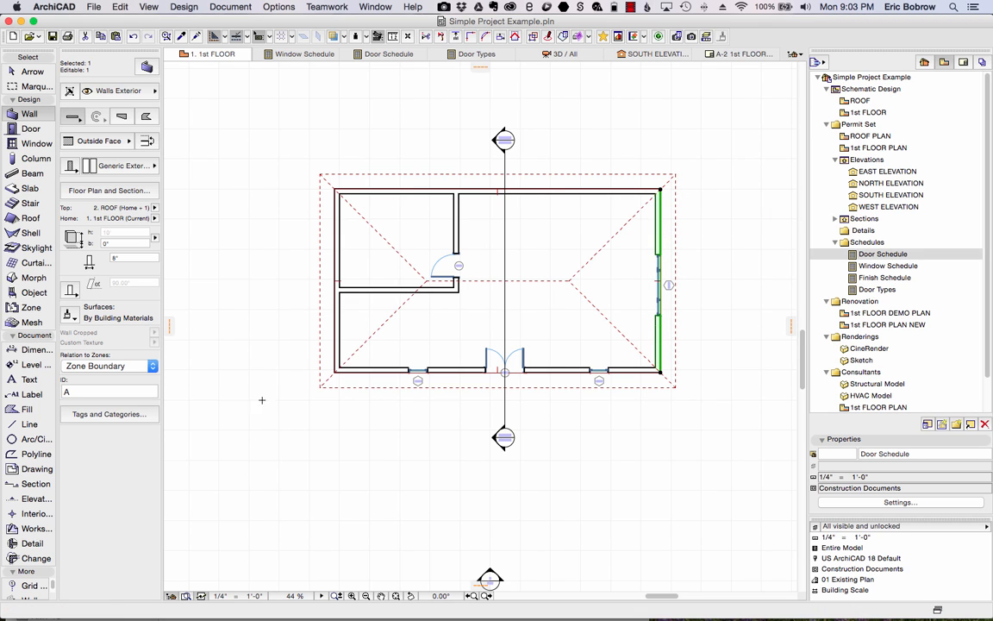
left_click(110, 414)
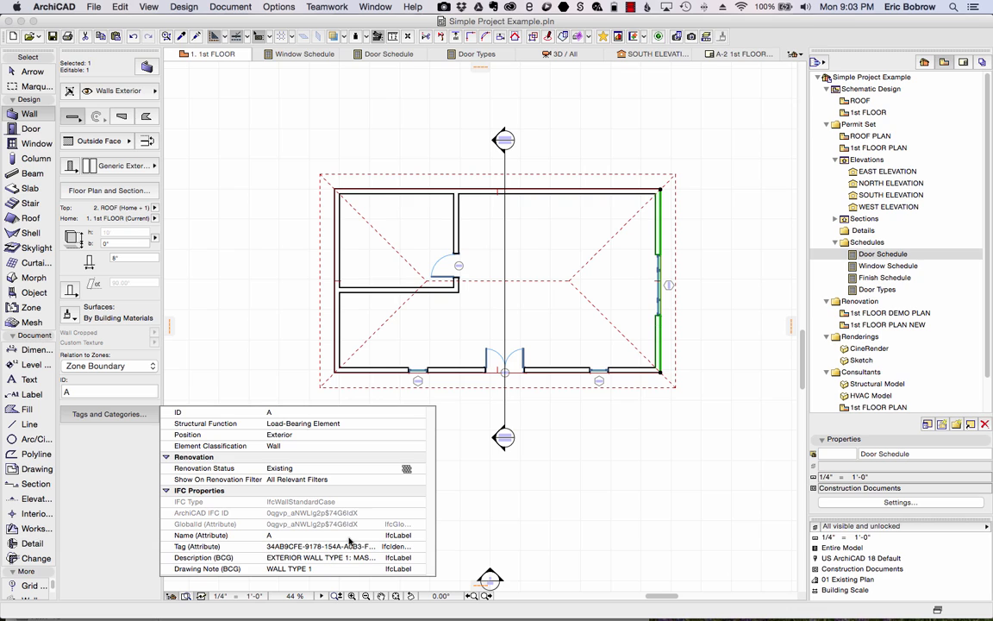
left_click(585, 493)
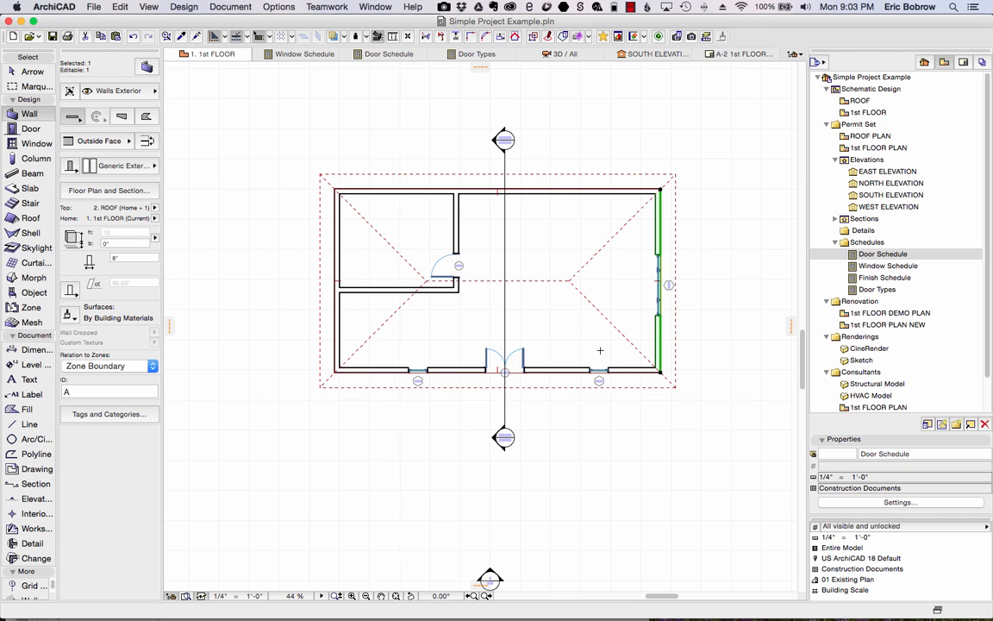
Open the section from its floor plan marker and check the BCG Description and Drawing Note of the cut exterior wall opposite the window
right_click(506, 164)
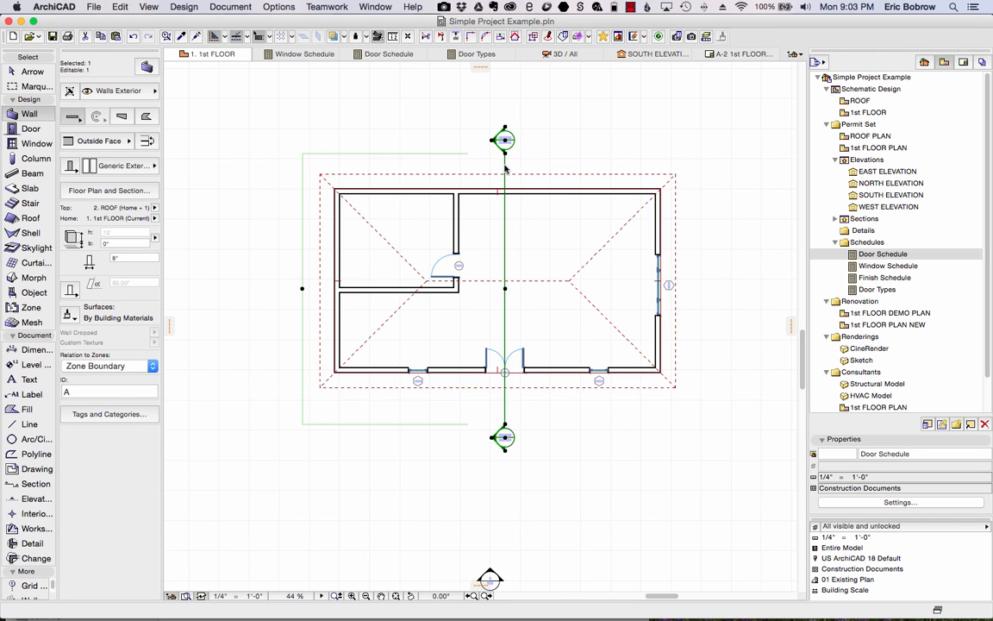
left_click(534, 207)
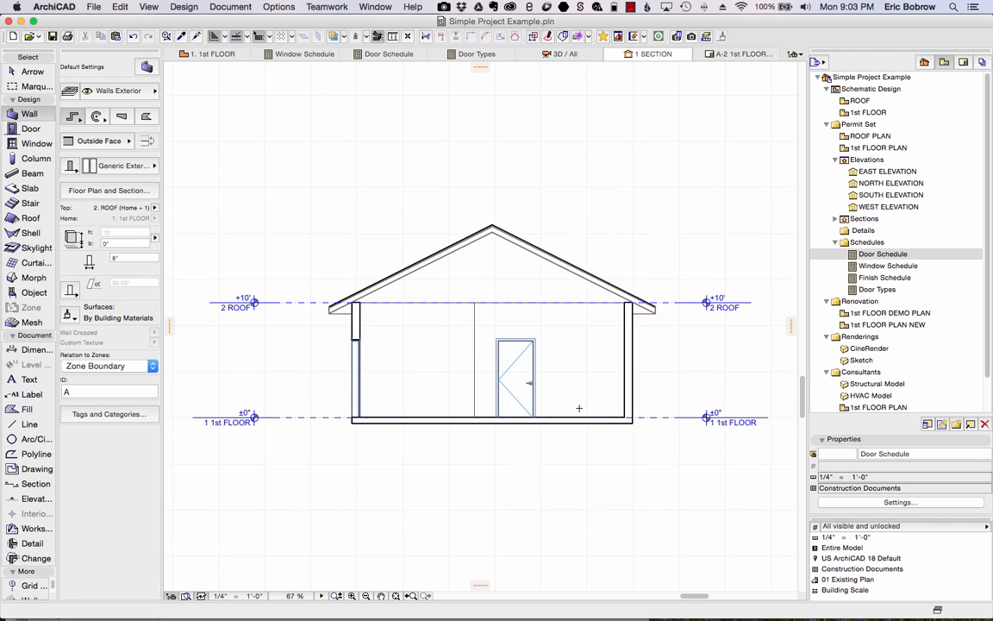
left_click(632, 362)
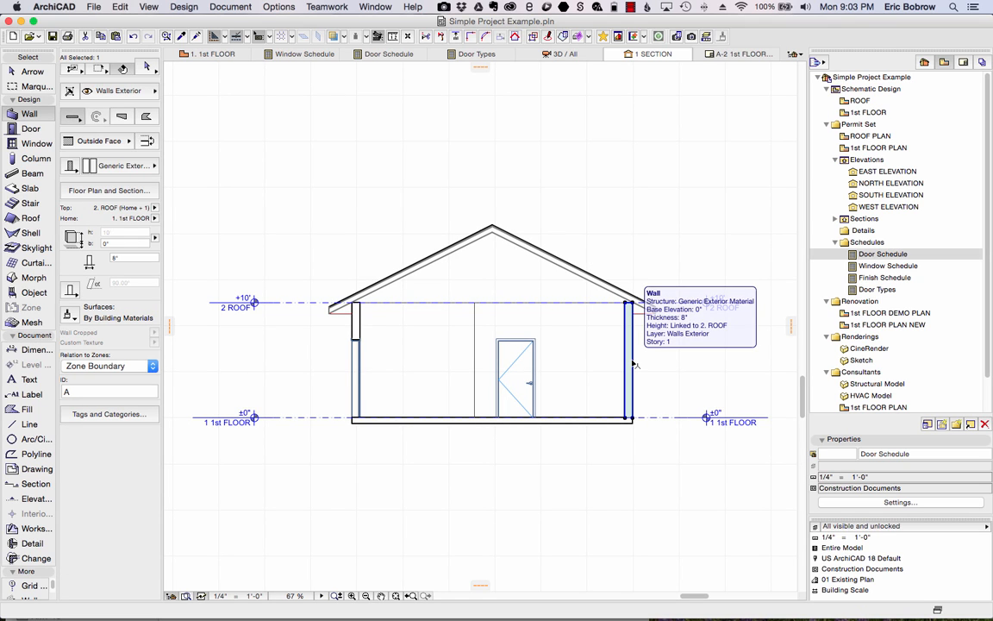
left_click(110, 414)
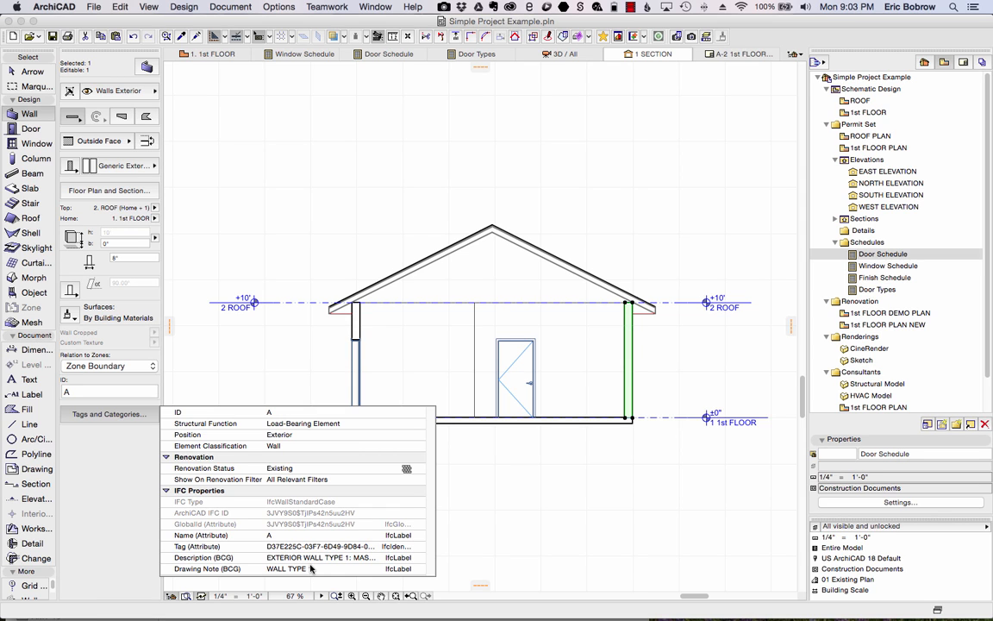
type("1")
key("Return")
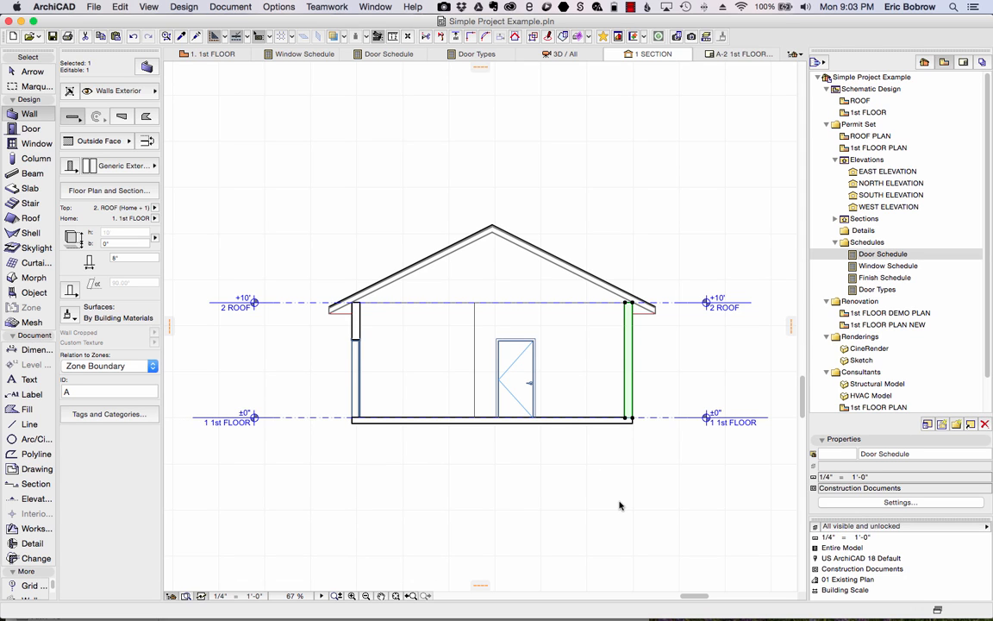
key("Escape")
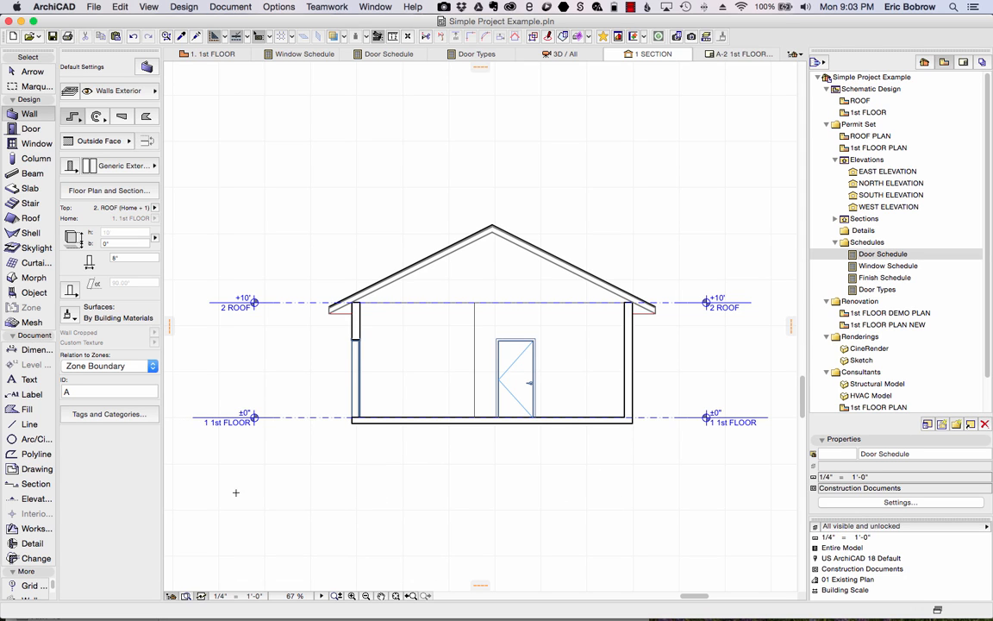
Set the default label type to Tags and Categories and attach a label to the section's exterior wall opposite the window
left_click(31, 395)
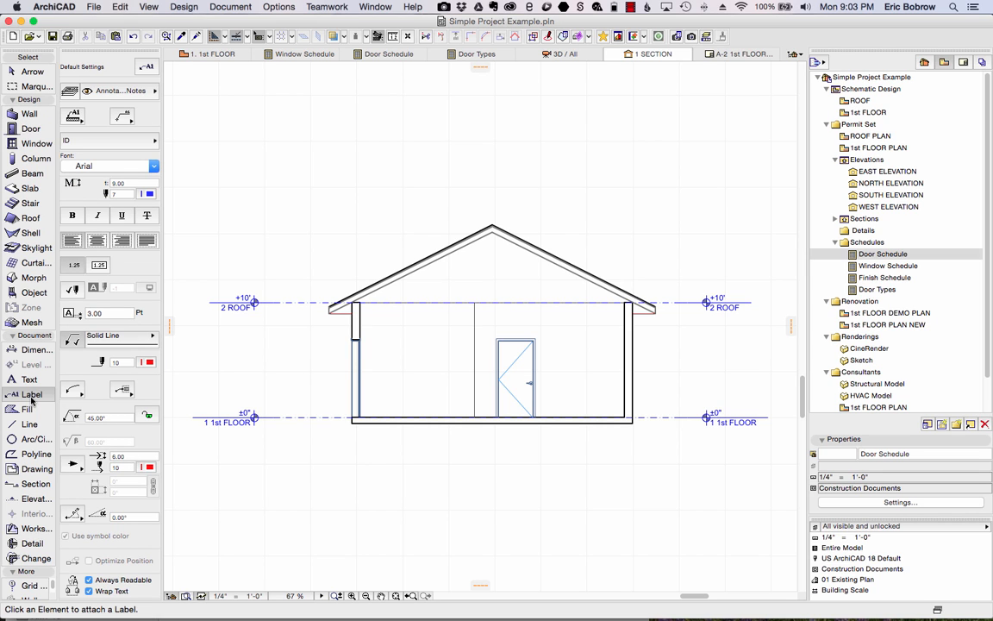
left_click(144, 69)
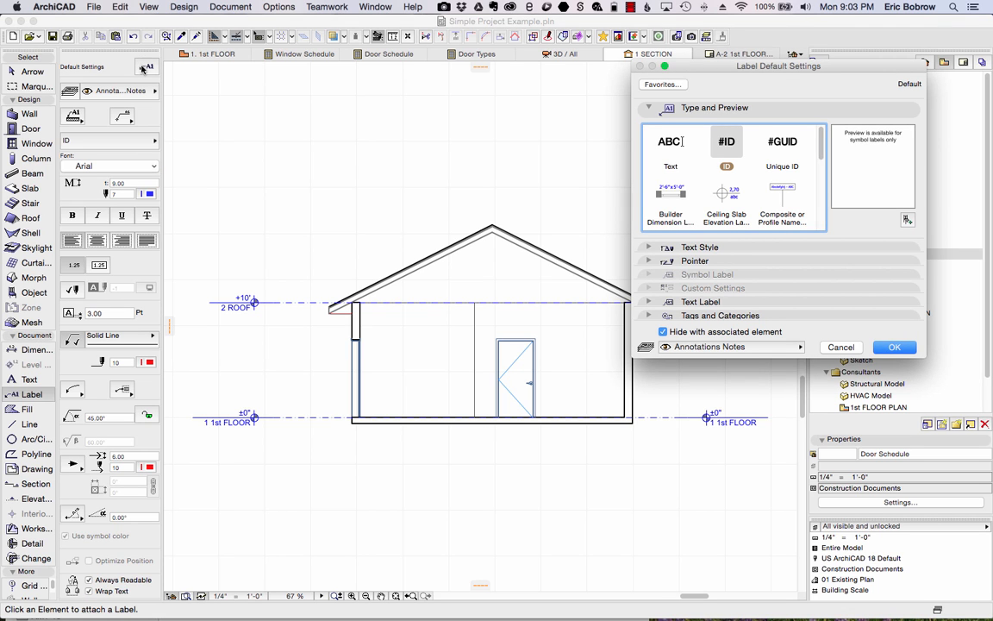
left_click_drag(690, 69, 360, 82)
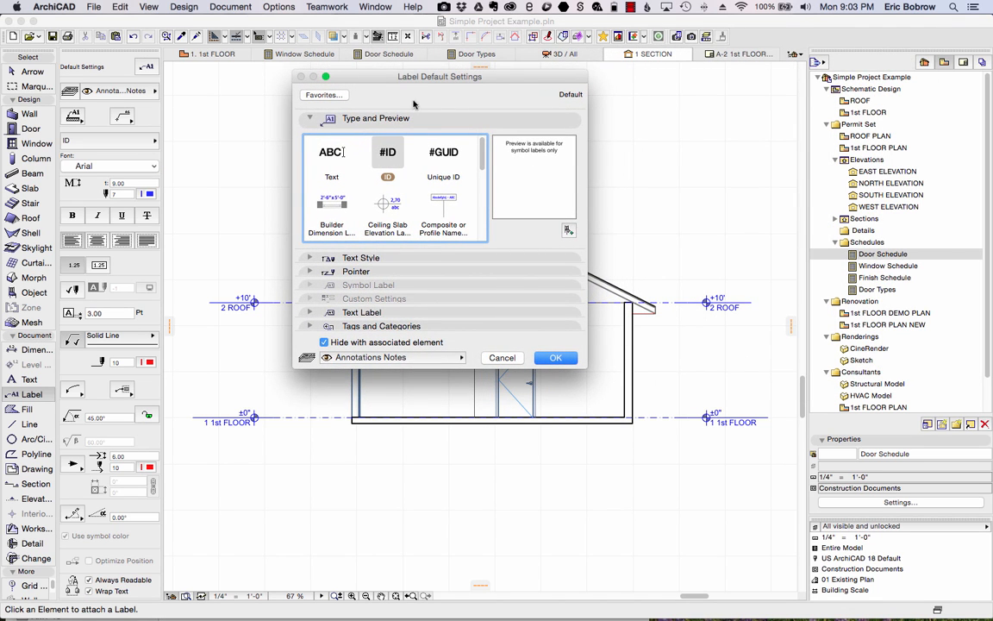
left_click(329, 155)
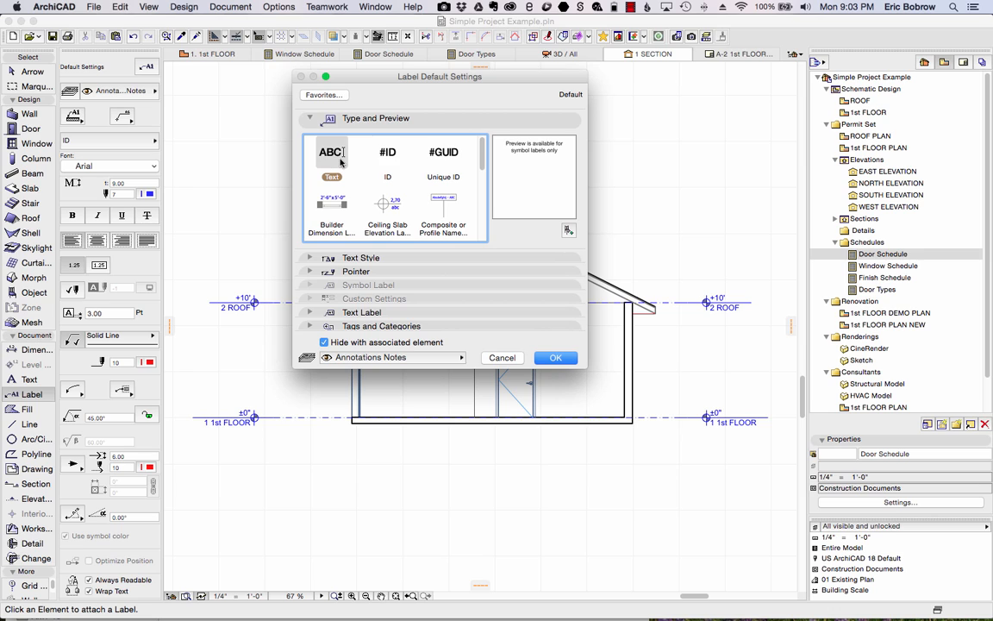
left_click(389, 154)
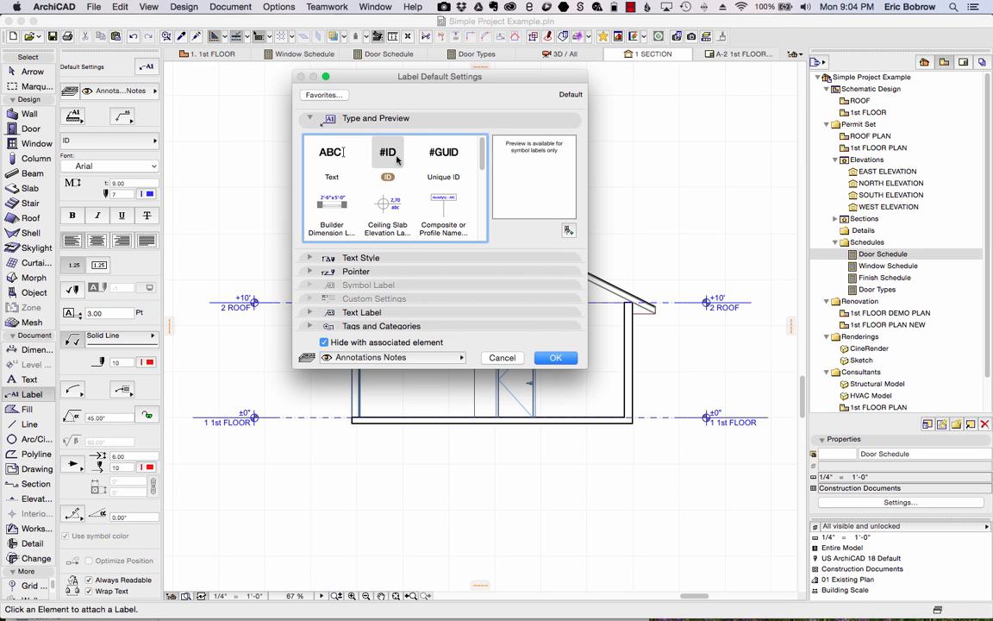
left_click(448, 155)
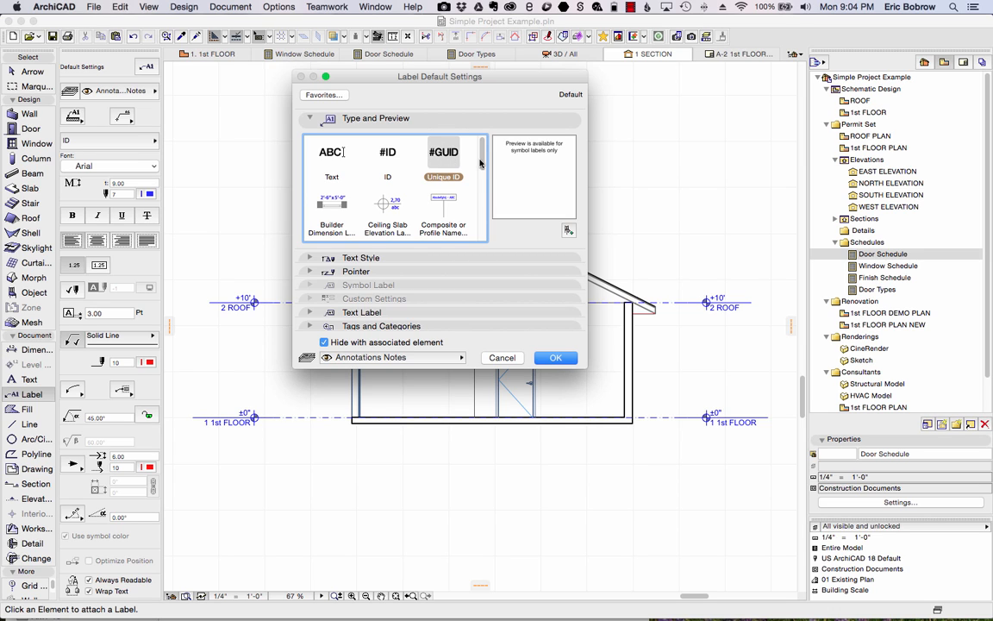
left_click_drag(482, 162, 484, 173)
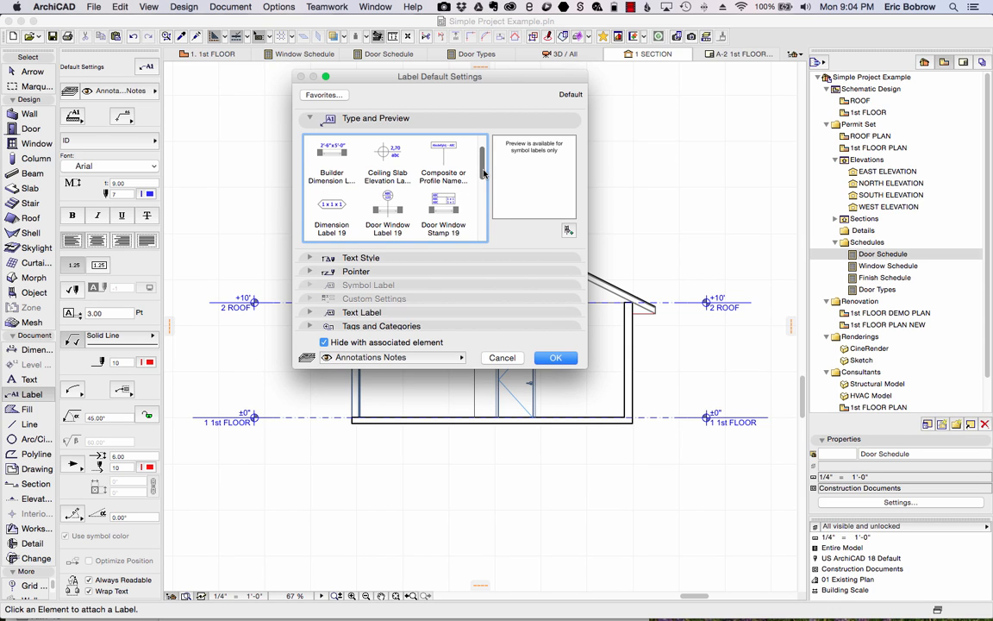
left_click_drag(484, 174, 485, 247)
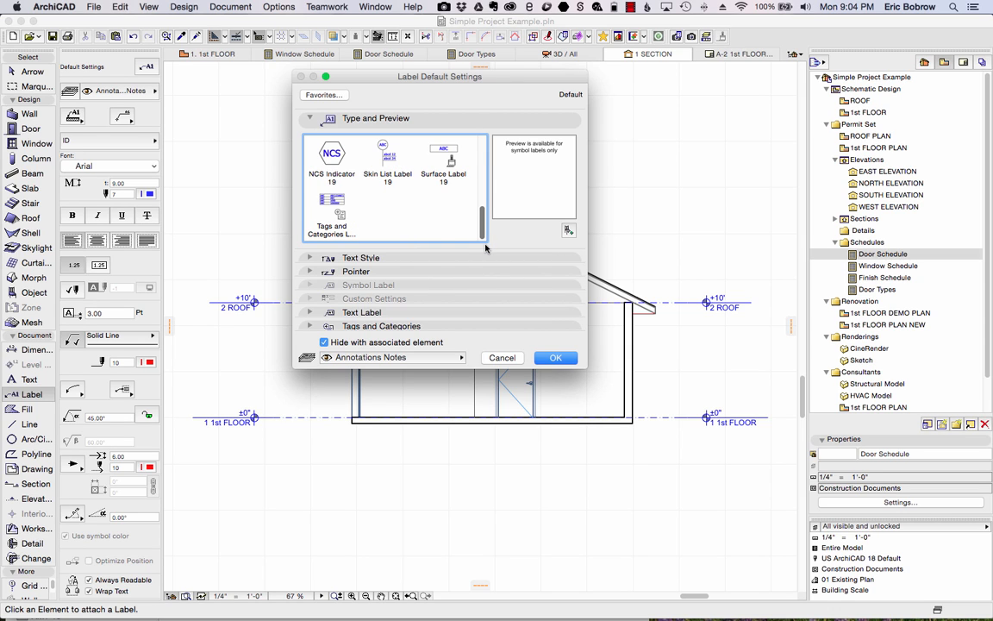
left_click(331, 204)
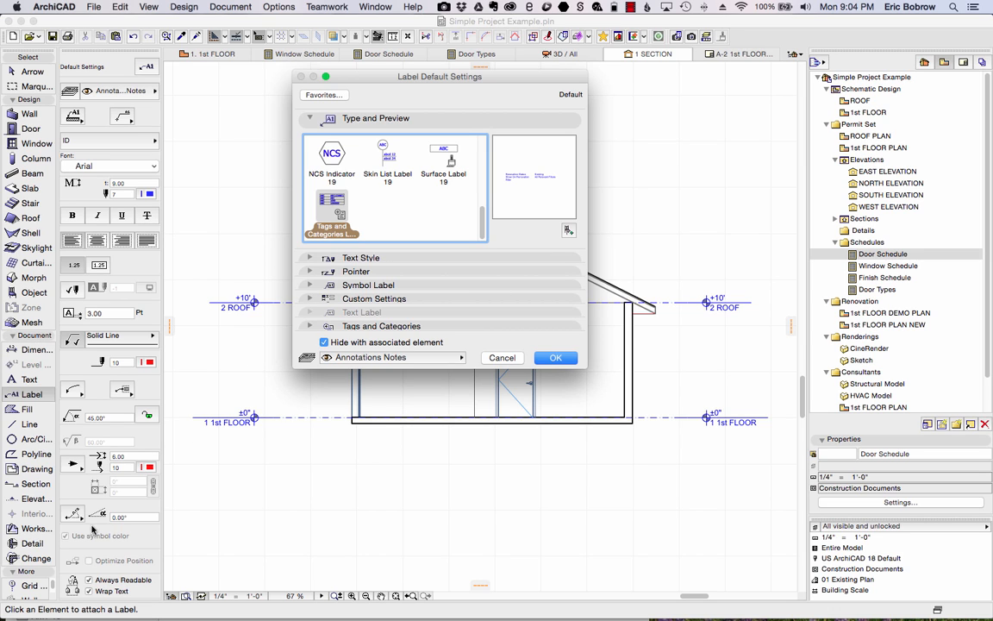
left_click(554, 358)
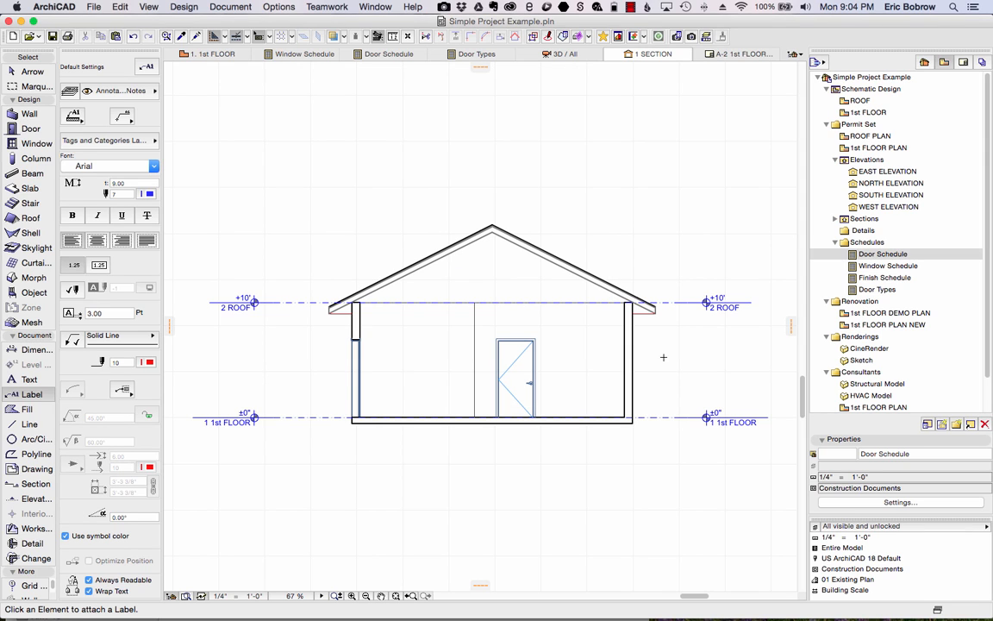
left_click(633, 354)
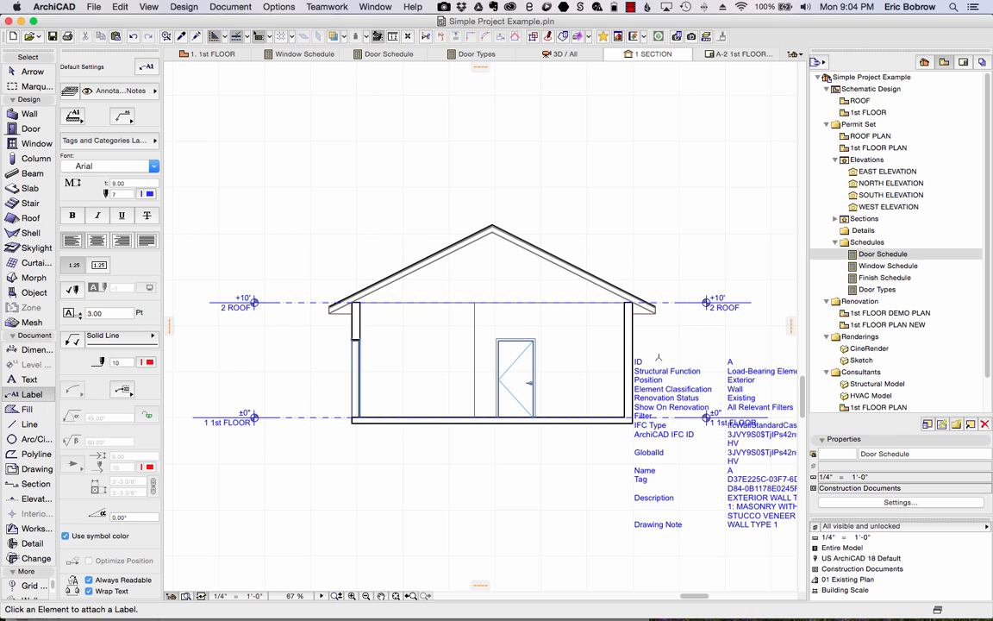
middle_click_drag(659, 357, 509, 341)
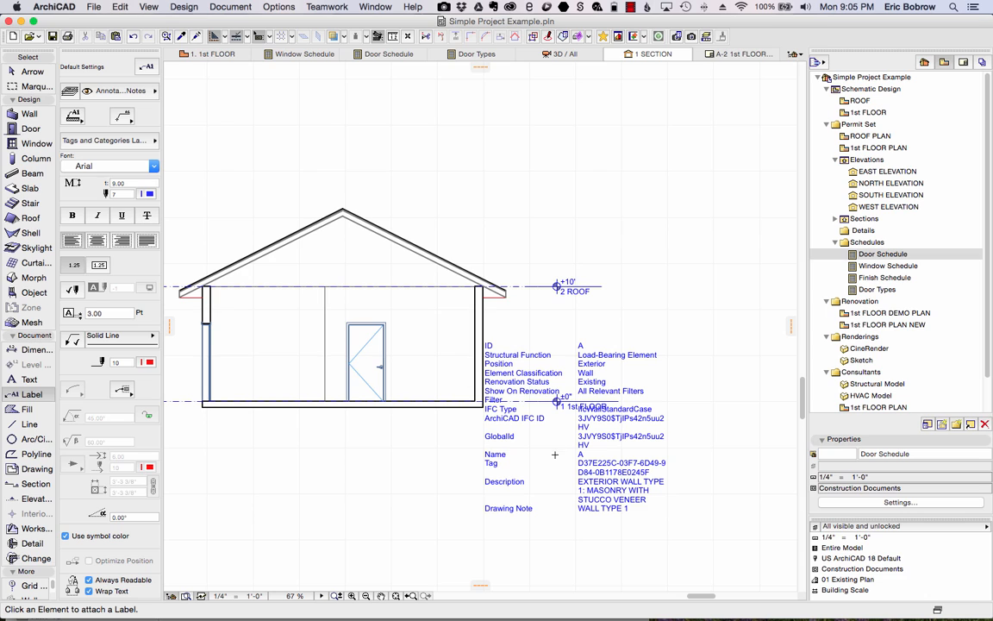
In the placed label's symbol parameters, change Select Parameters to Create Sorting
key("shift")
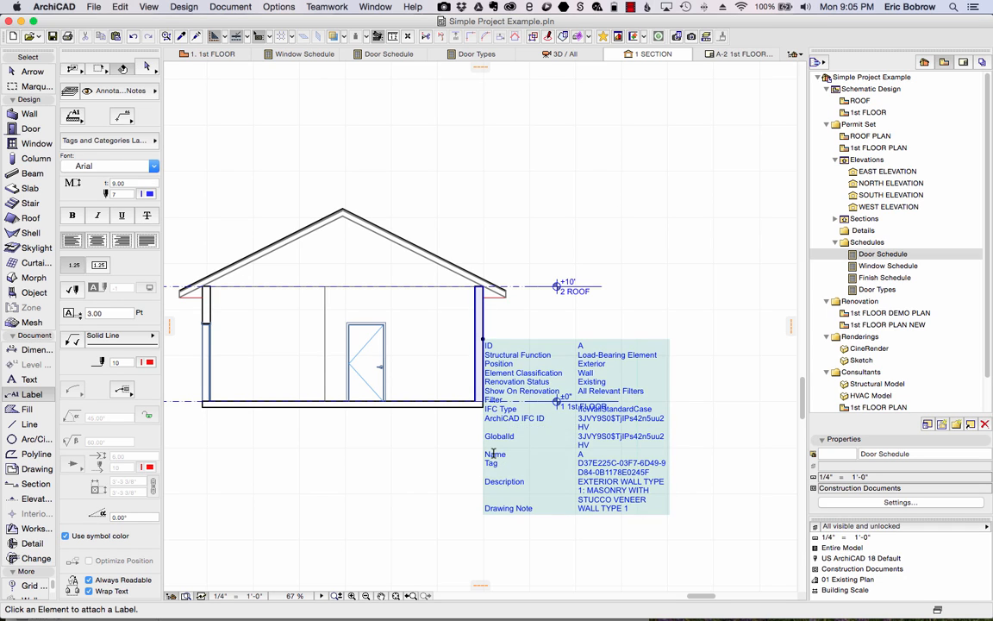
left_click(537, 390, "shift")
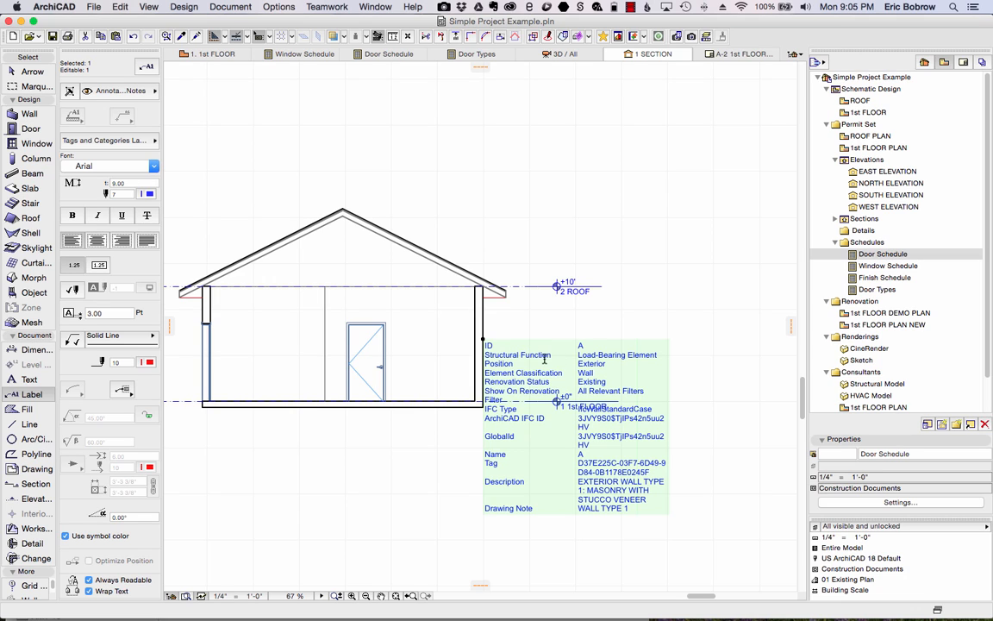
left_click(144, 69)
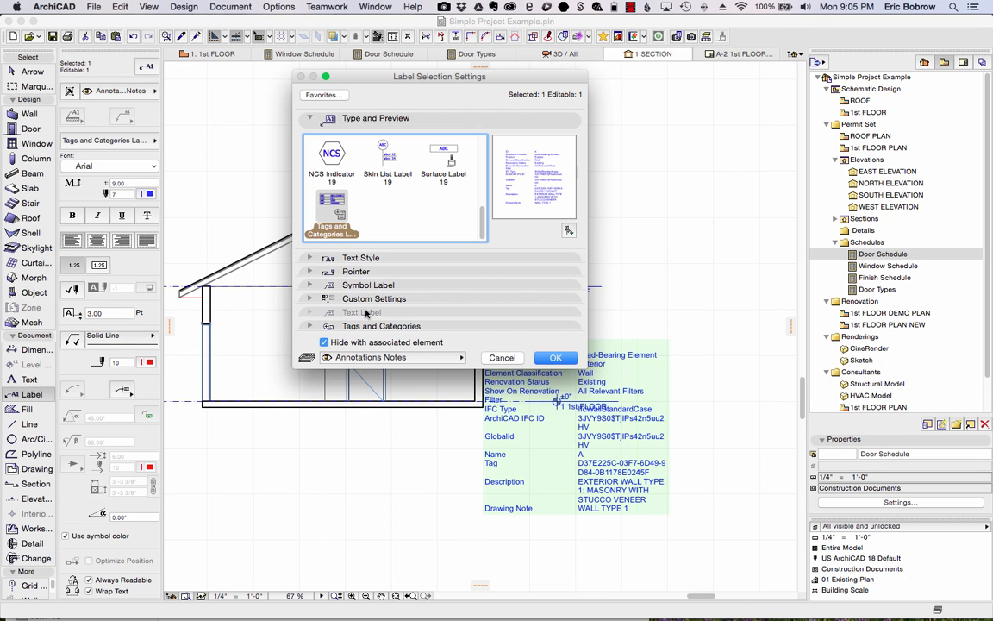
left_click(310, 285)
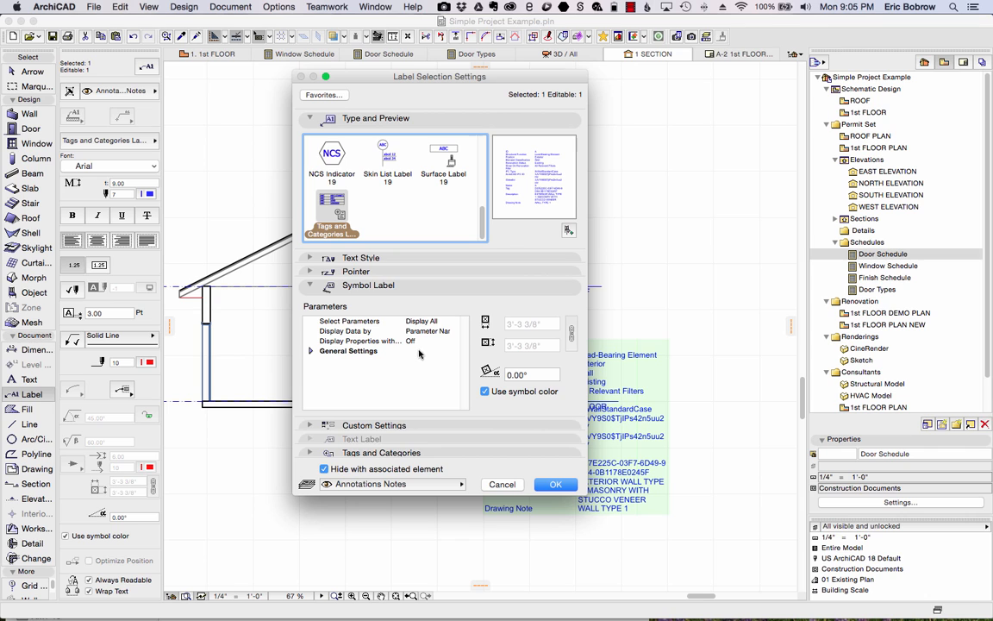
left_click_drag(584, 497, 740, 550)
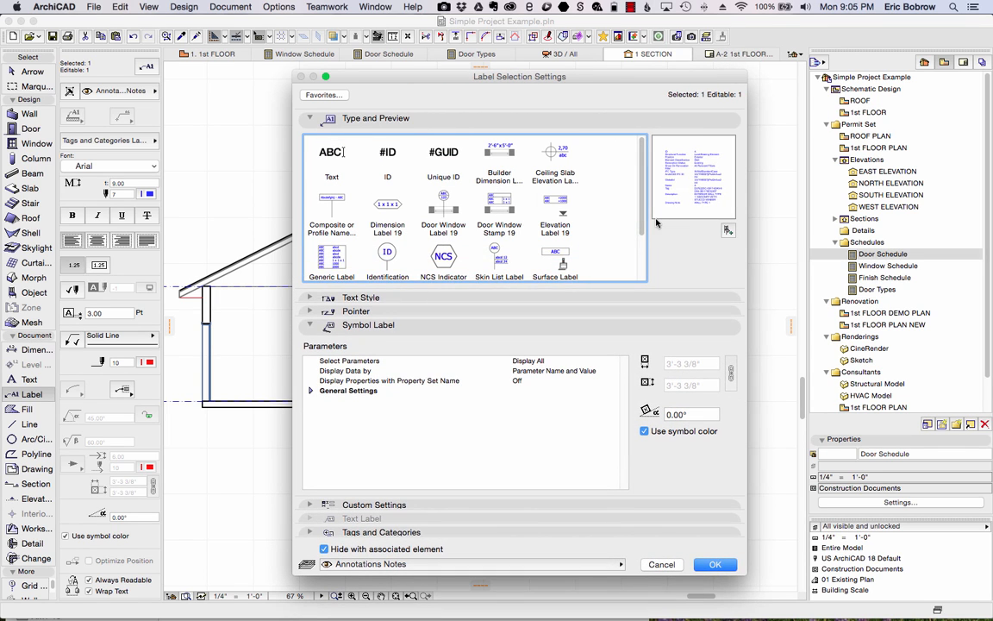
scroll(643, 226, "down", 3)
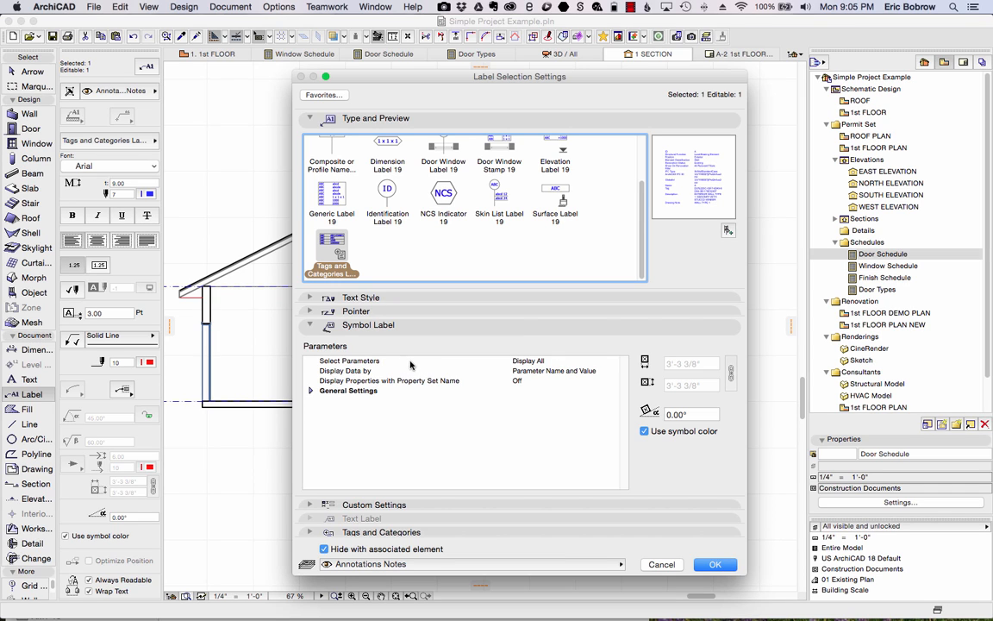
left_click(534, 364)
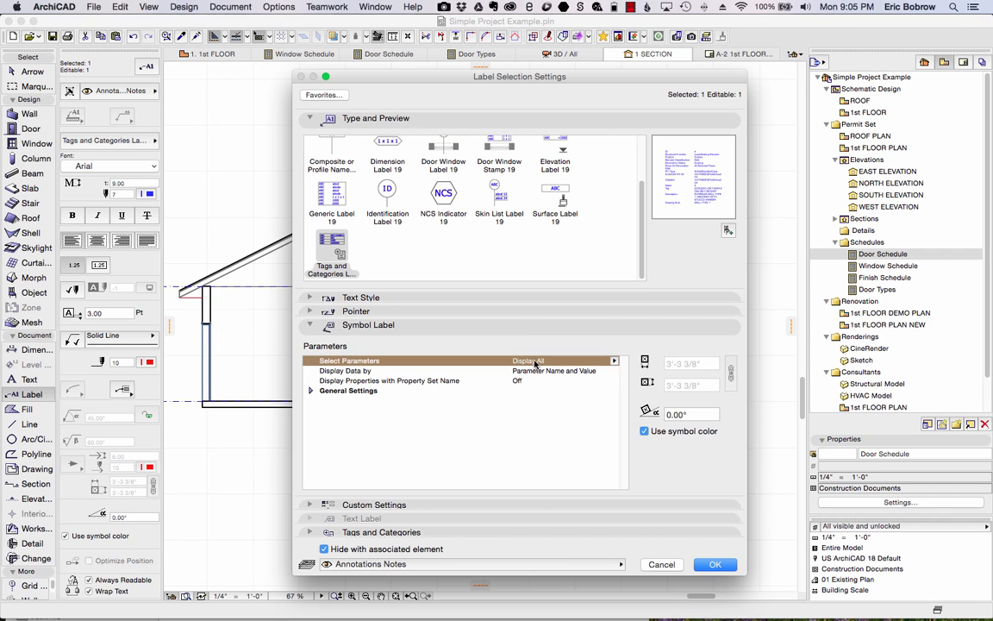
left_click(615, 362)
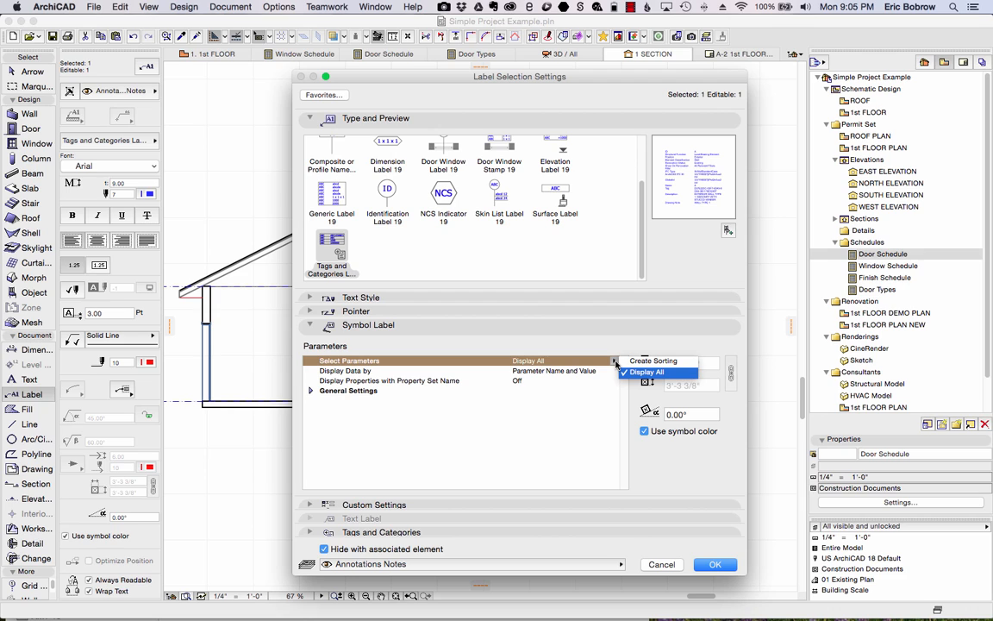
left_click(654, 360)
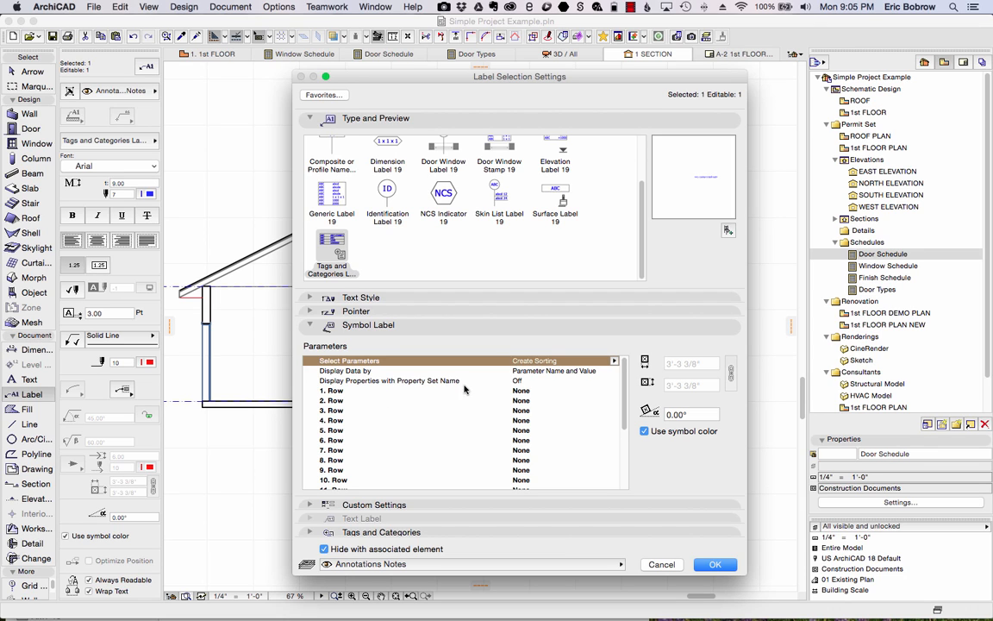
left_click(614, 360)
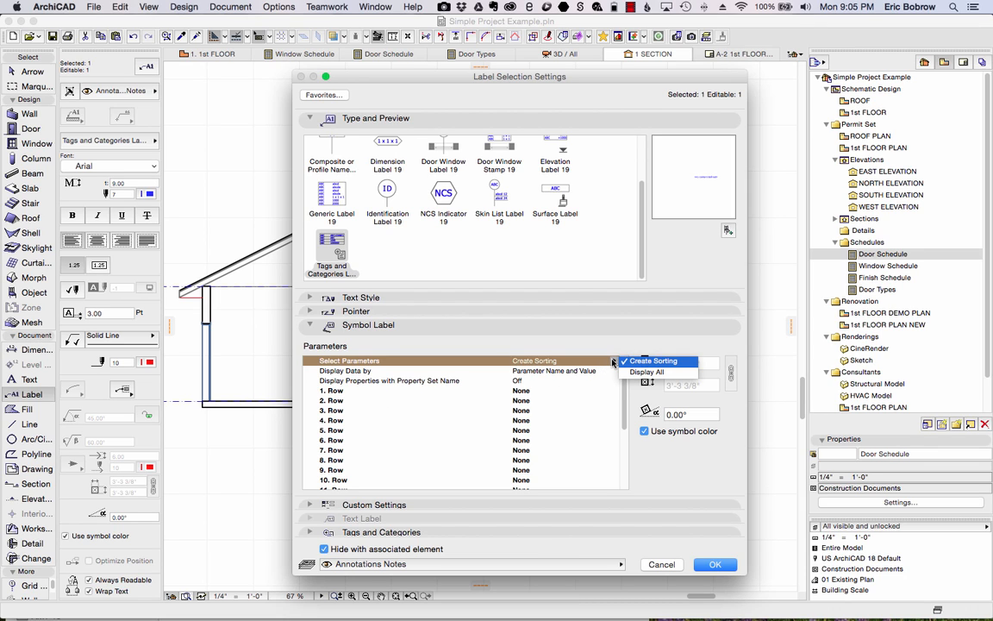
left_click(611, 332)
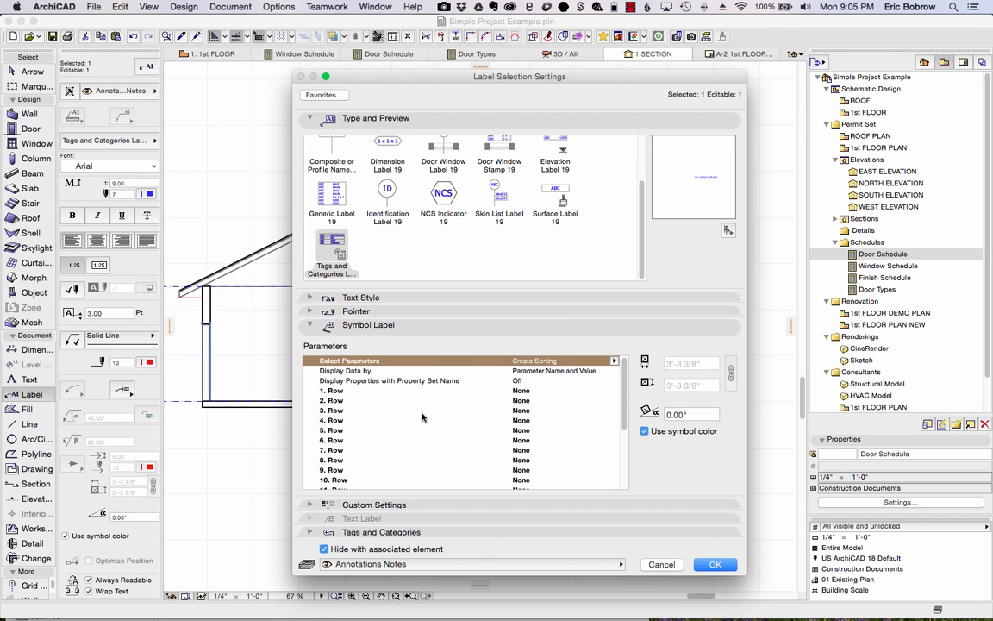
In the label's content setup, assign Drawing Note (BCG) to the first row and apply the label settings
left_click(310, 506)
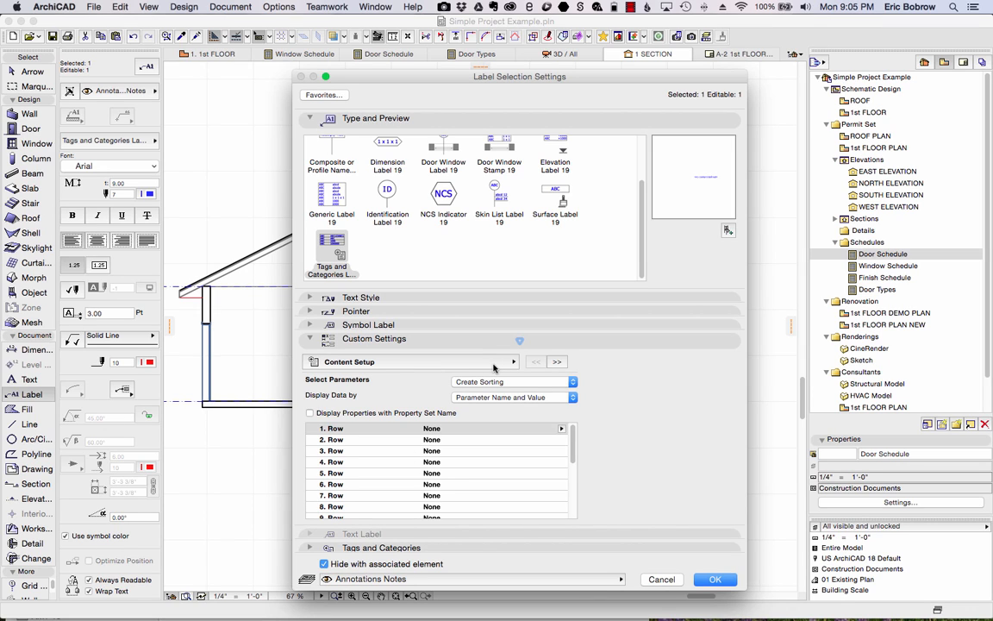
left_click(509, 382)
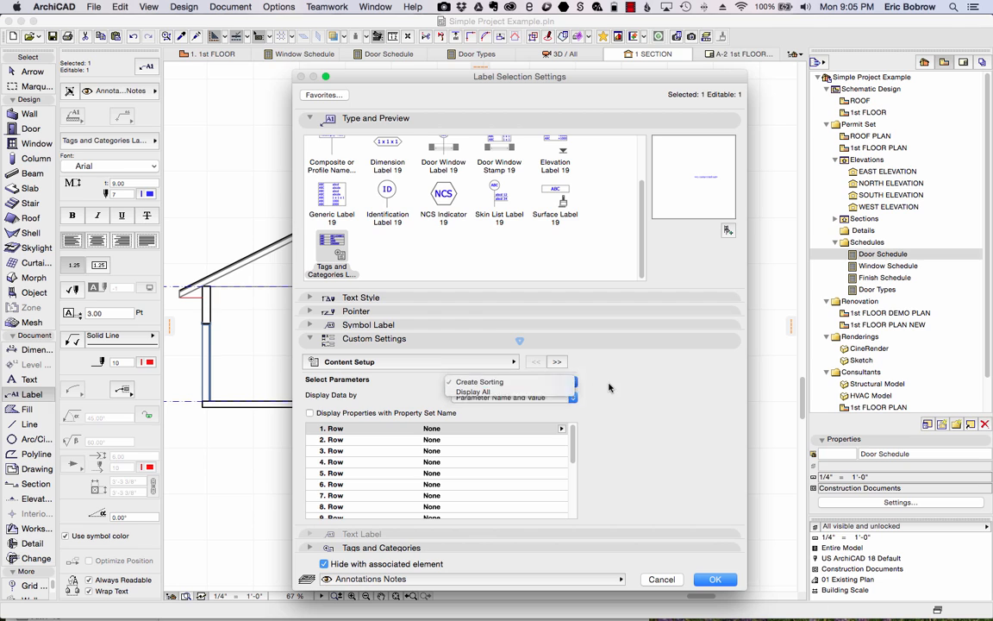
left_click(534, 382)
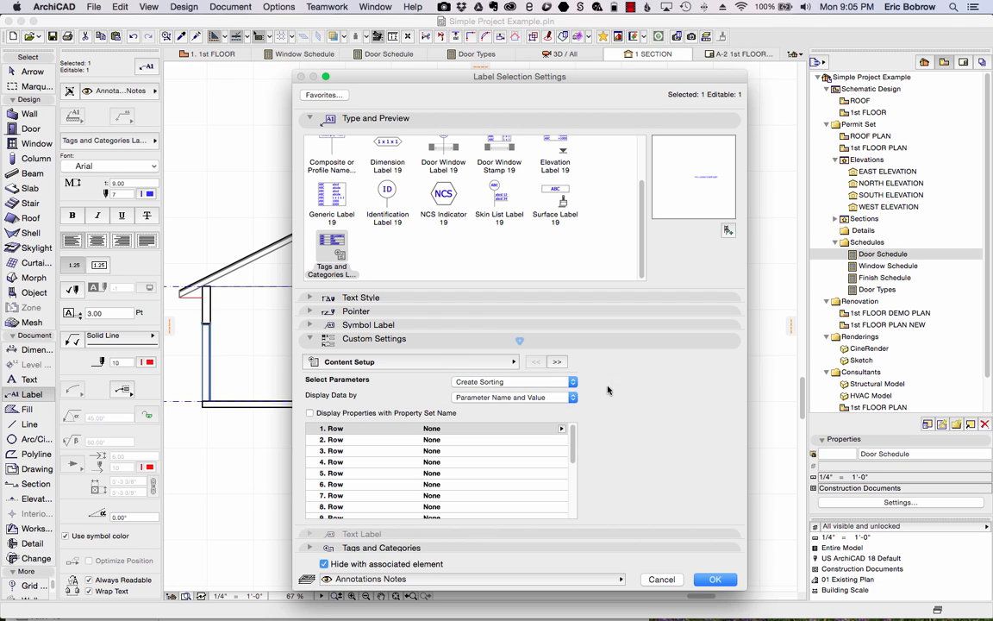
left_click(559, 432)
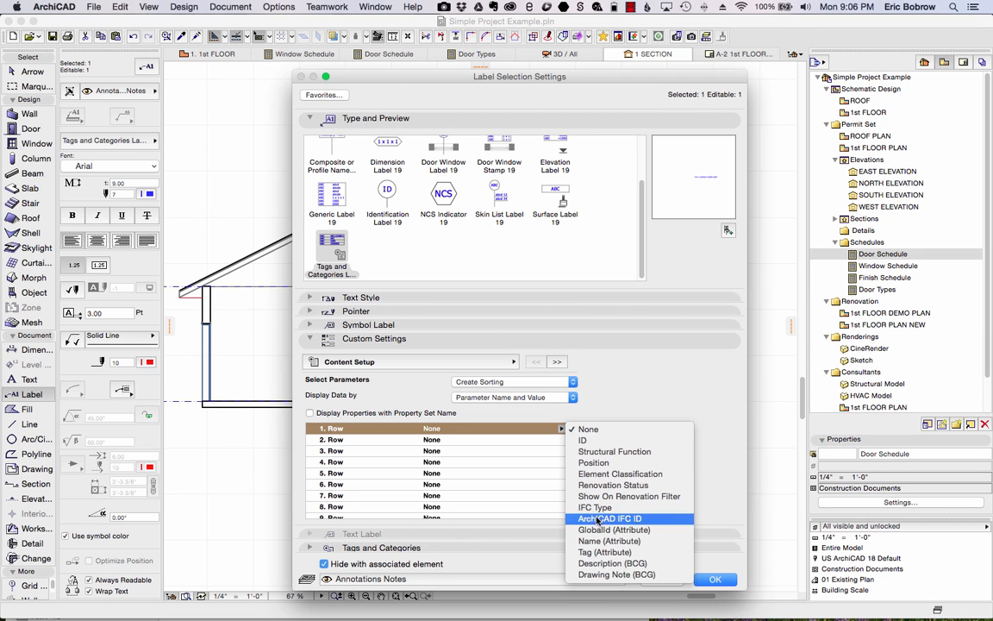
left_click(597, 575)
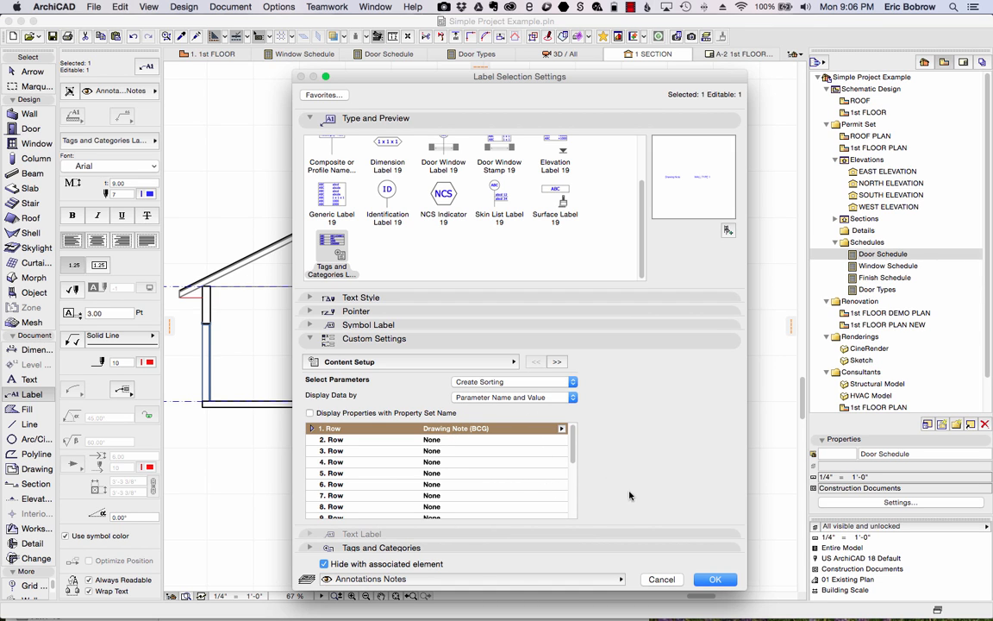
left_click(706, 583)
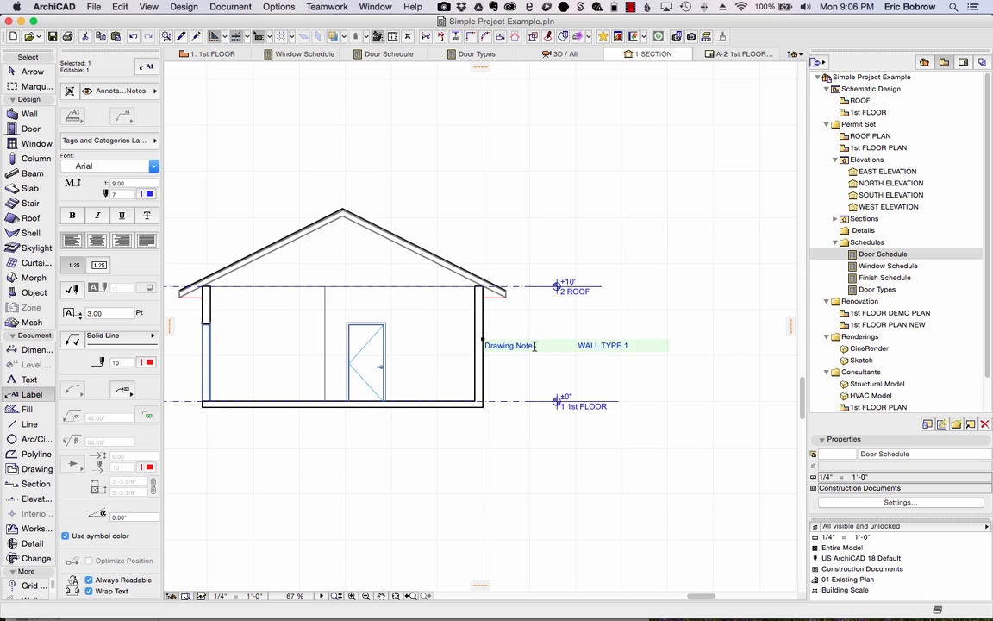
Set the selected wall label's Display Data by option to Parameter Value, apply the settings and deselect the label
left_click(138, 69)
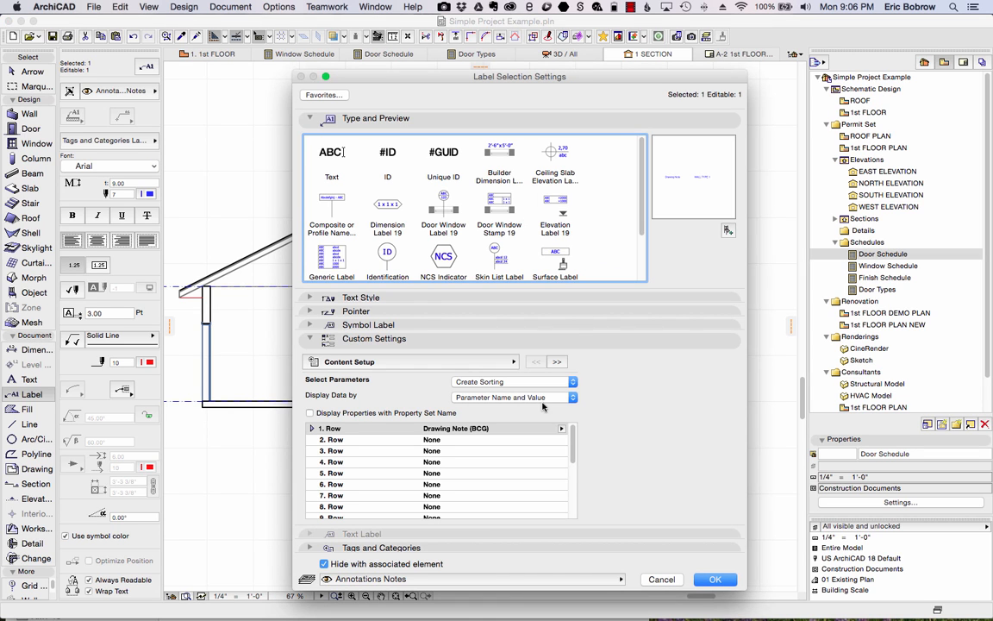
left_click(517, 397)
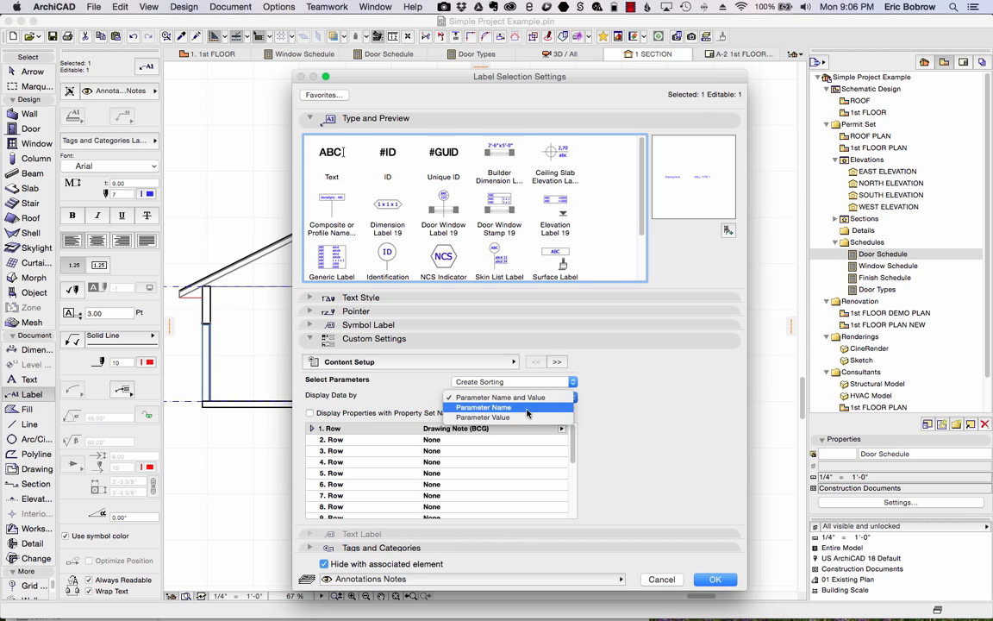
left_click(517, 418)
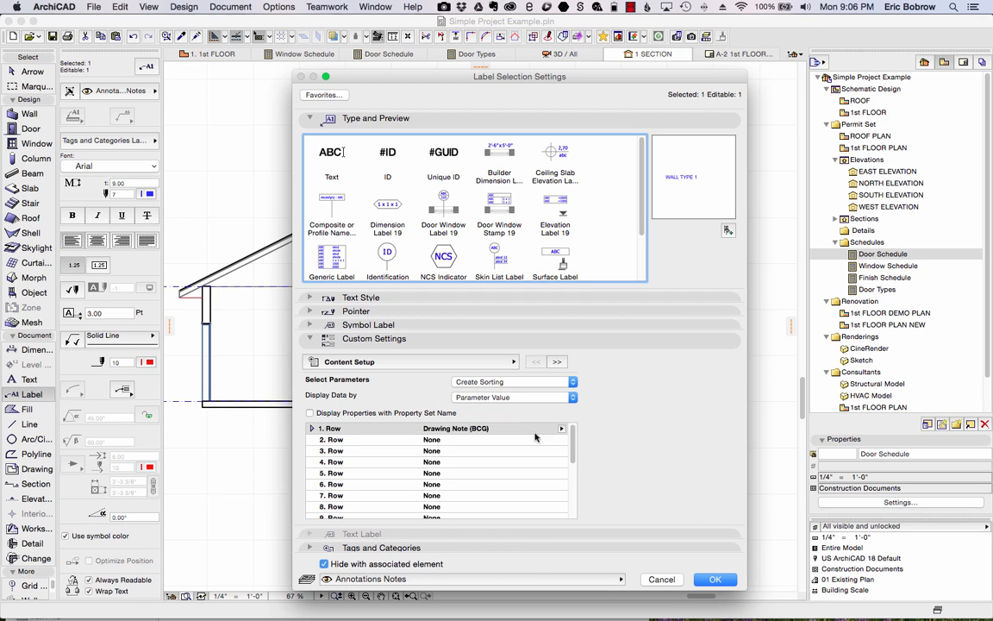
left_click(715, 579)
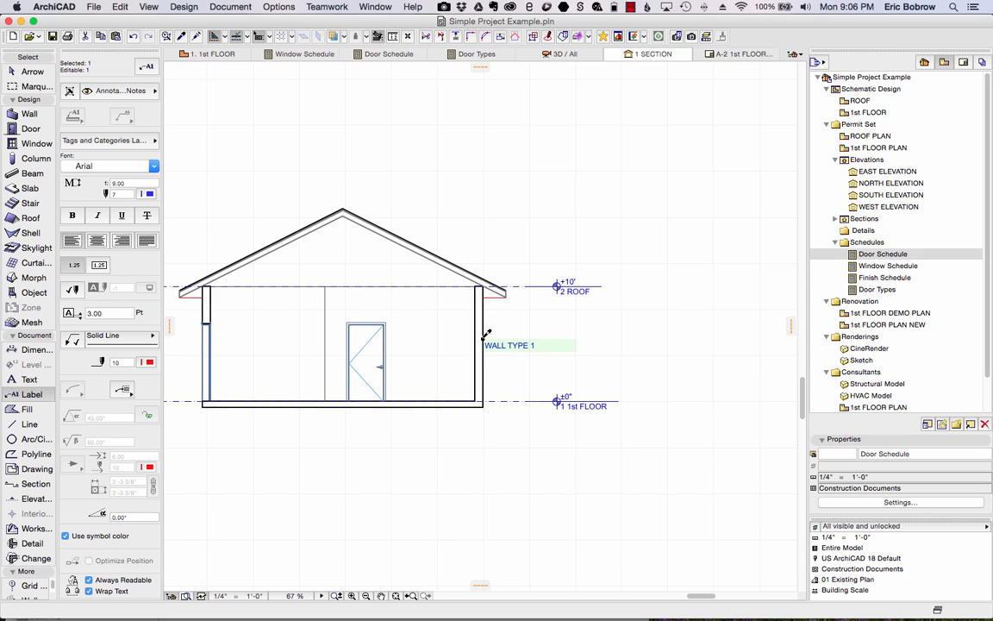
key("Escape")
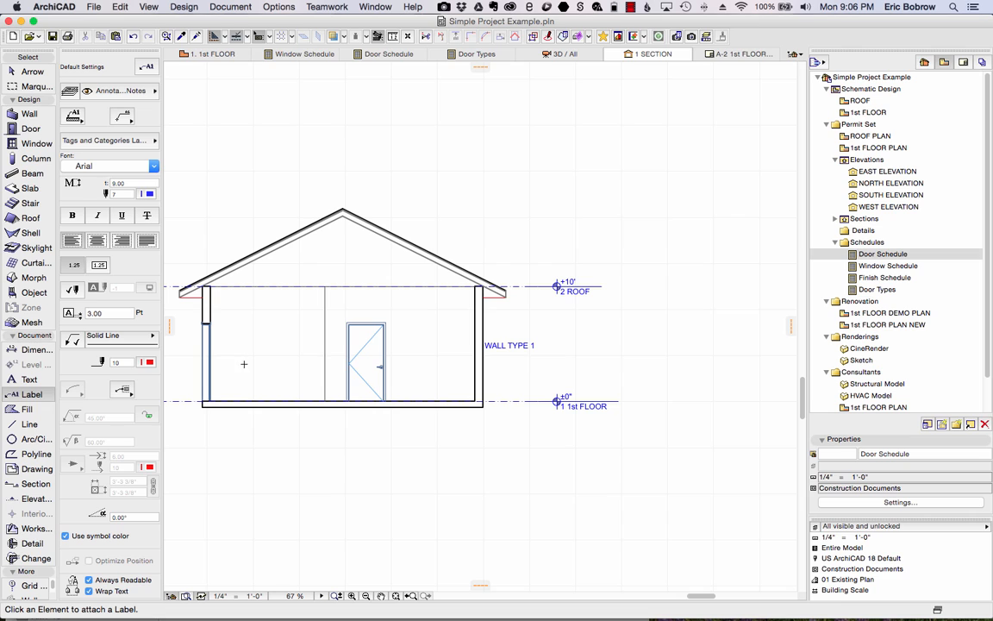
Attach another label to the exterior wall above the window, and turn on the leader for the opposite wall's label
left_click(212, 296)
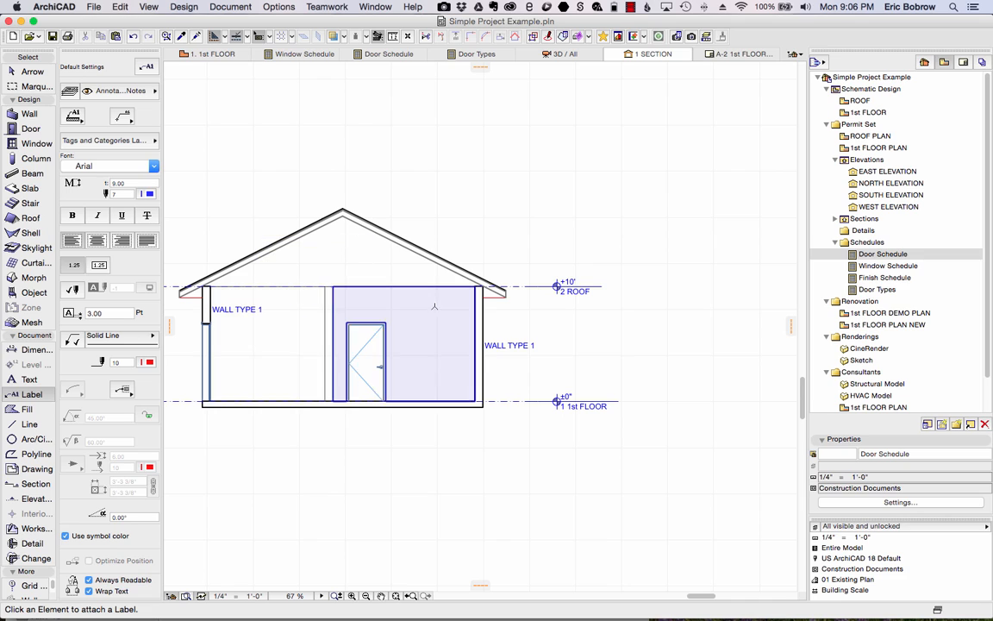
left_click(521, 347, "shift")
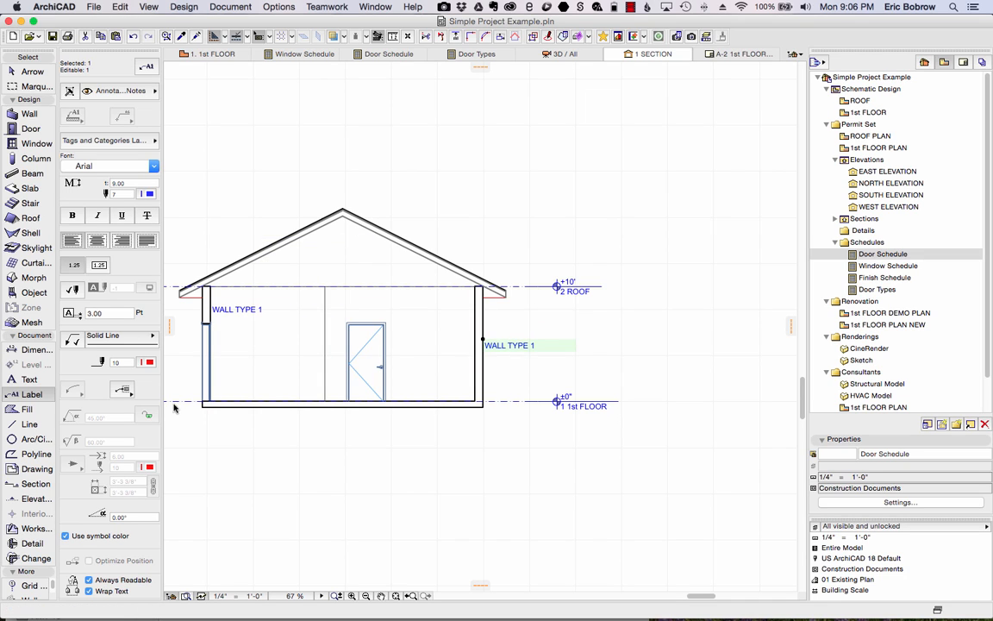
left_click(73, 342)
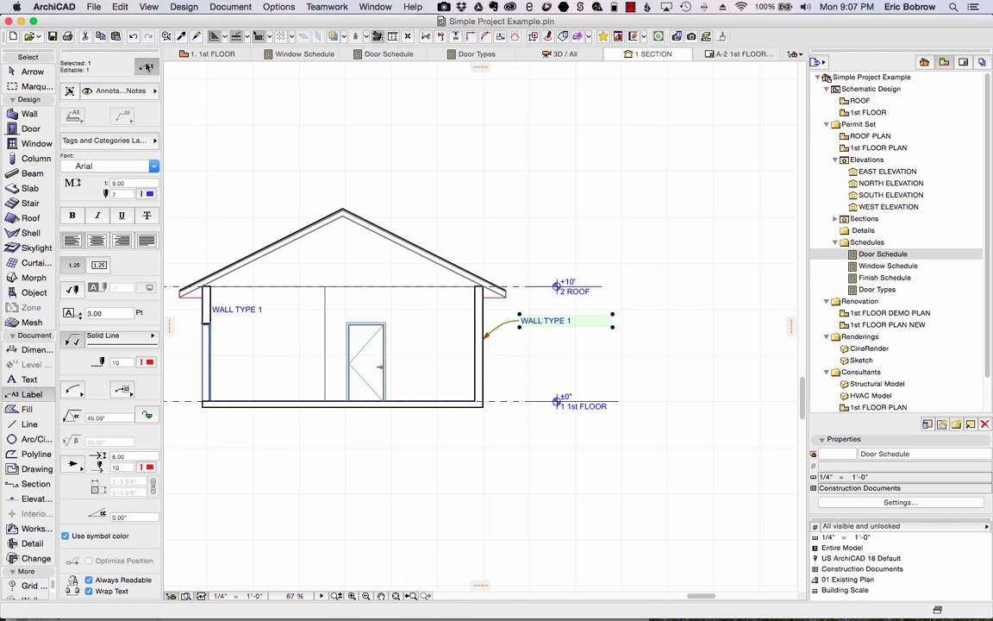
Save the leader label's current settings as a favorite named DESCRIPTION (with leader) and apply the label settings
left_click(147, 67)
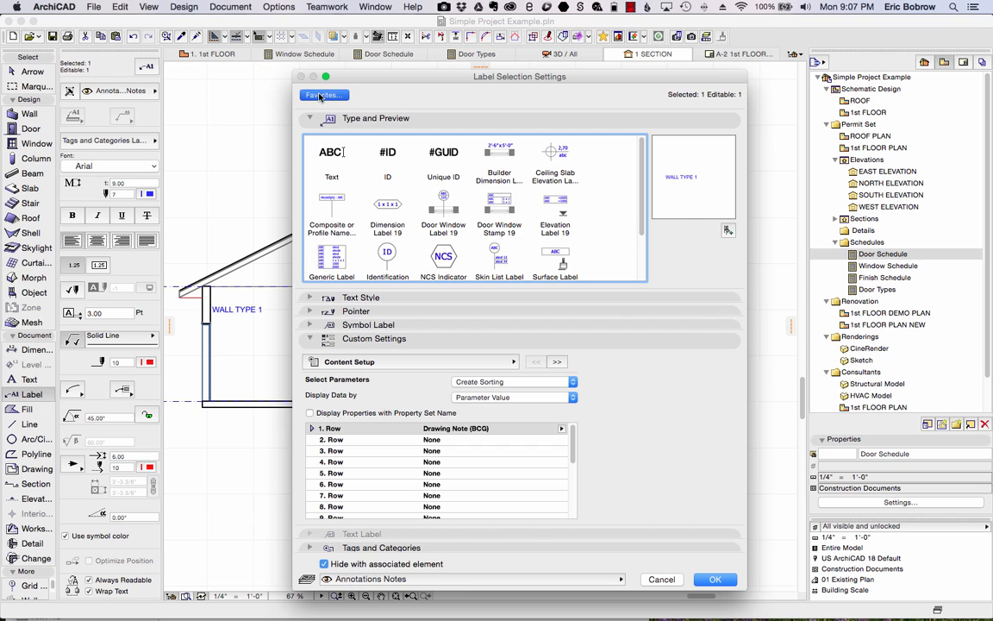
left_click(322, 95)
left_click(604, 227)
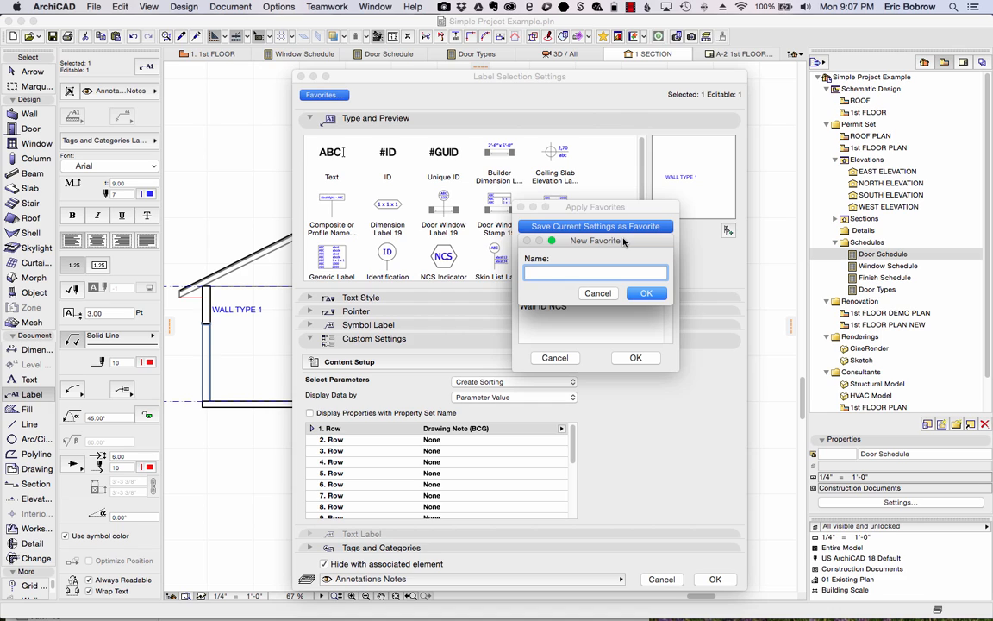
type("DESCRIPTION (with leader")
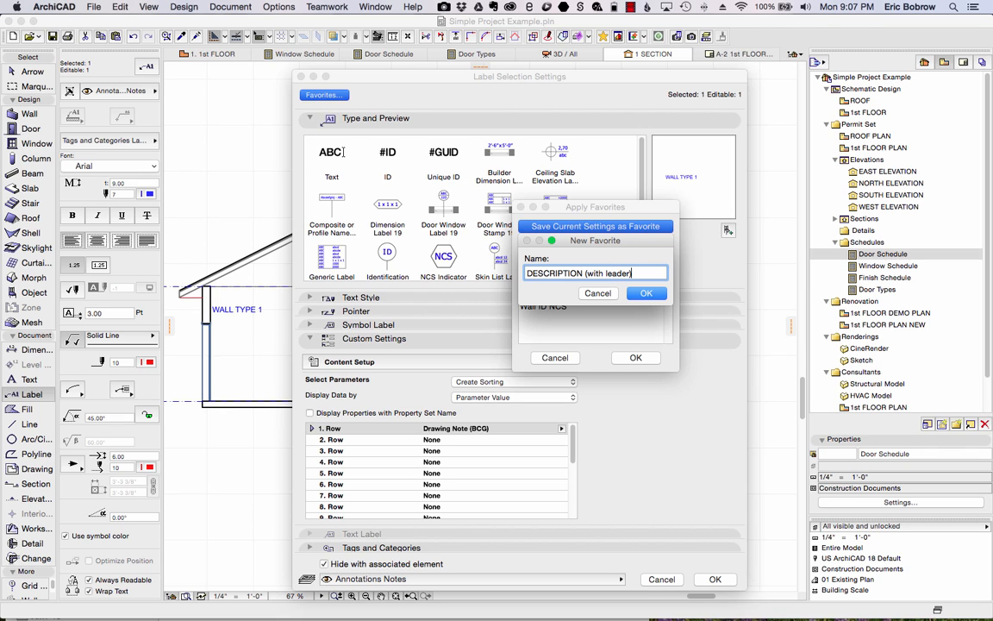
left_click(646, 293)
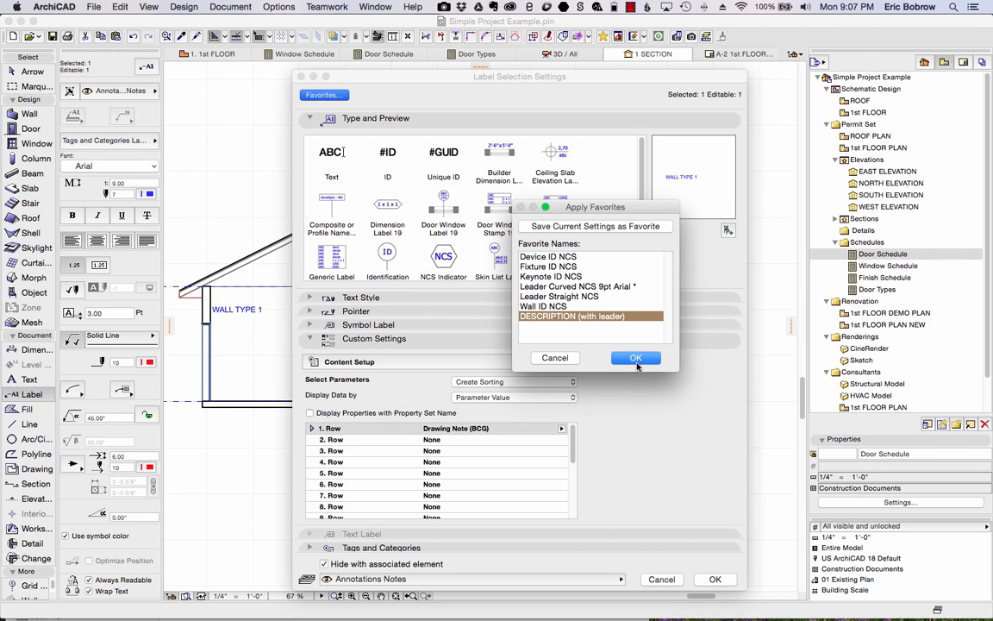
left_click(636, 357)
left_click(714, 578)
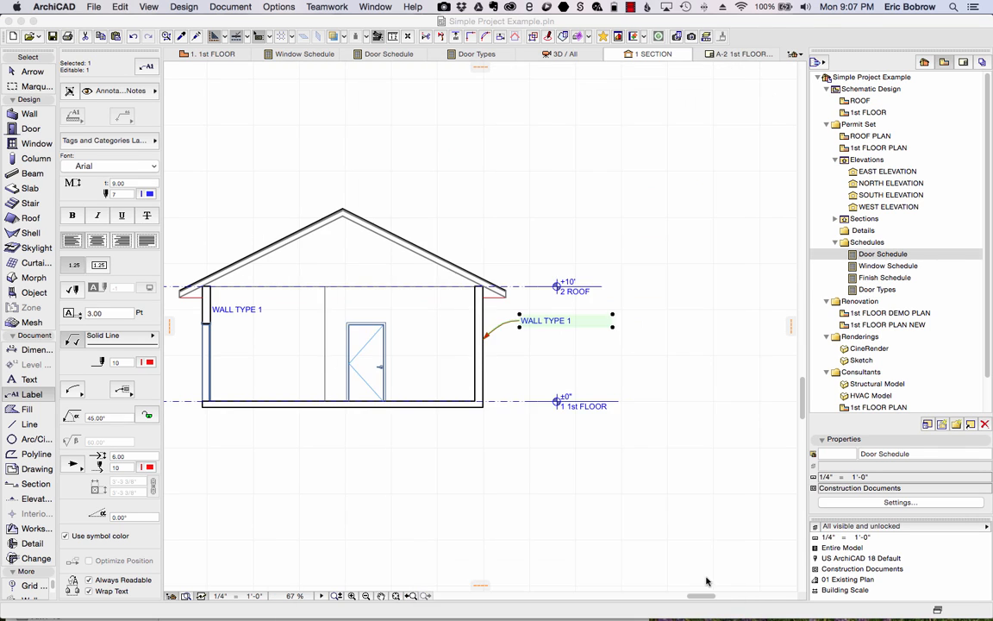
key("Escape")
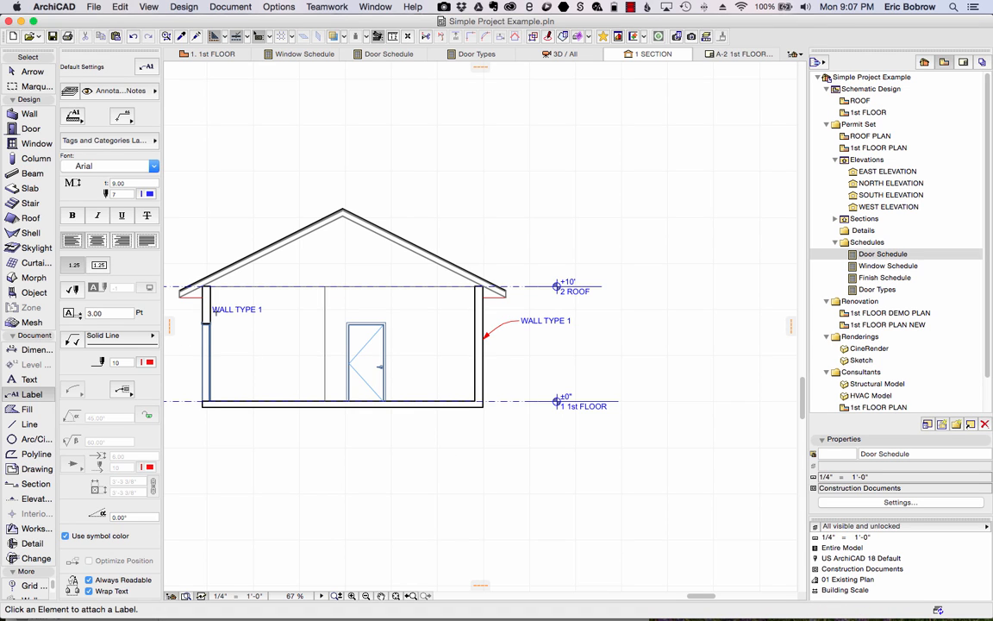
Save the settings of the label at the window wall as a favorite named DESCRIPTION (no leader)
left_click(227, 311)
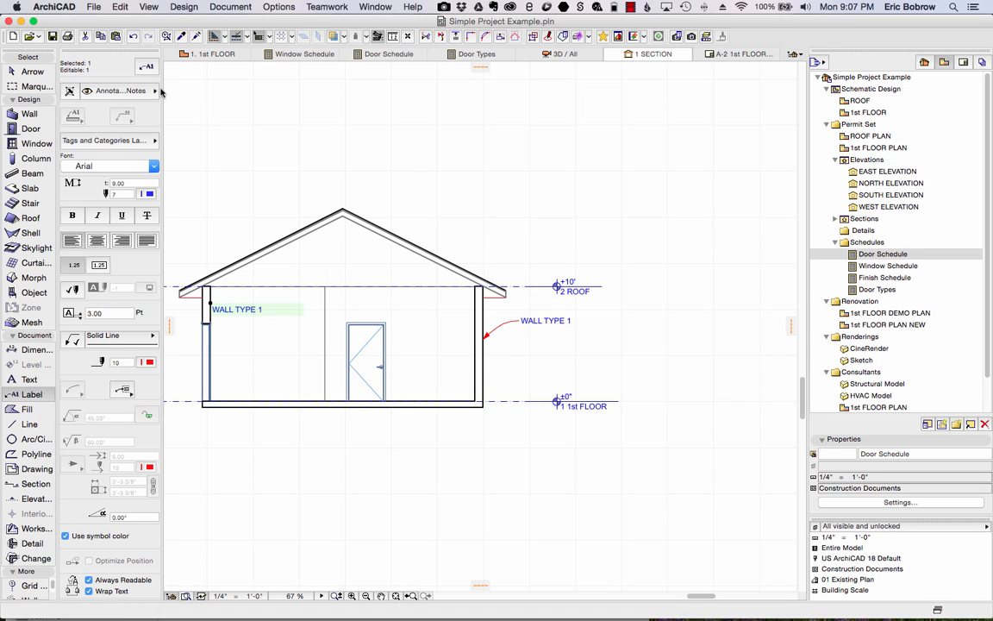
key("super+t")
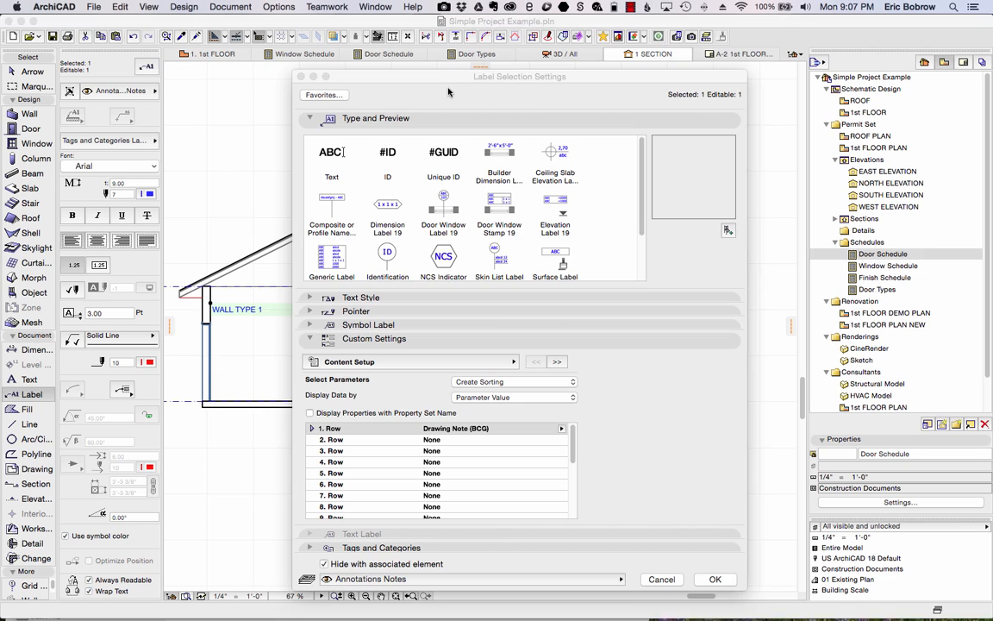
left_click(324, 96)
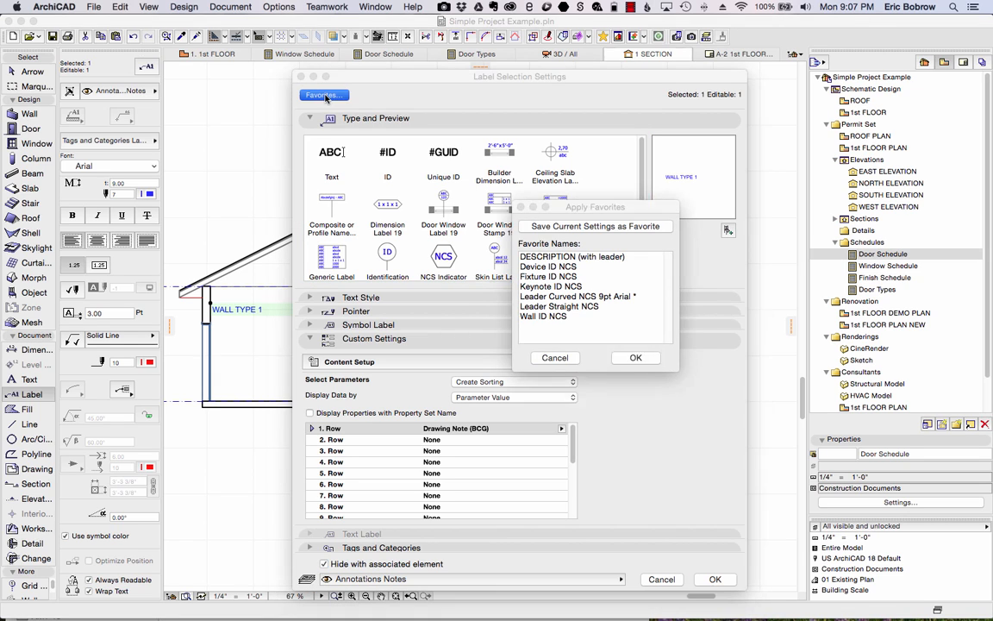
left_click(576, 228)
type("DE")
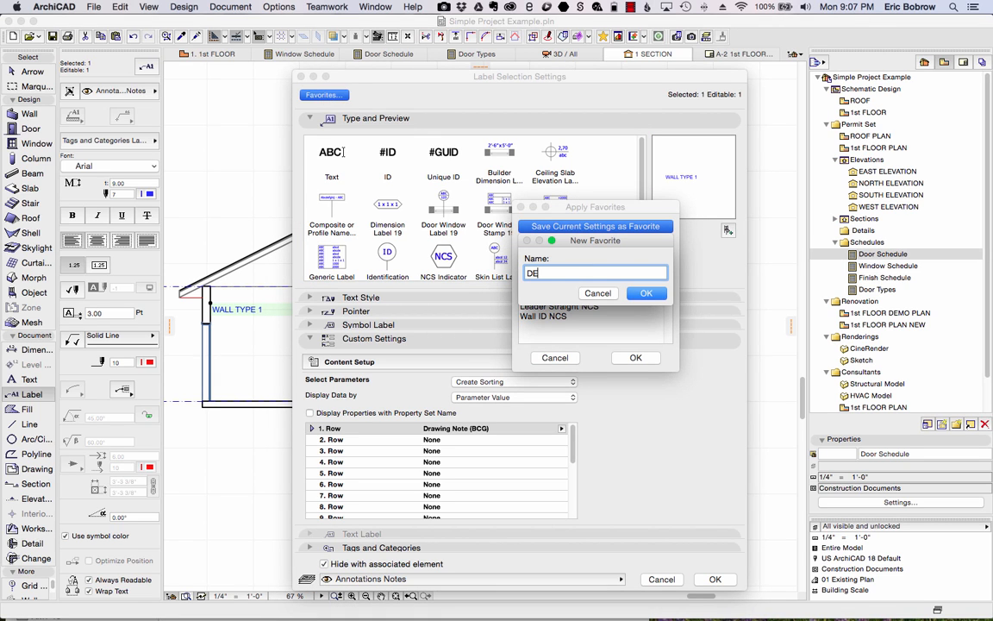
type("SCRIPTION (no leader)")
left_click(645, 293)
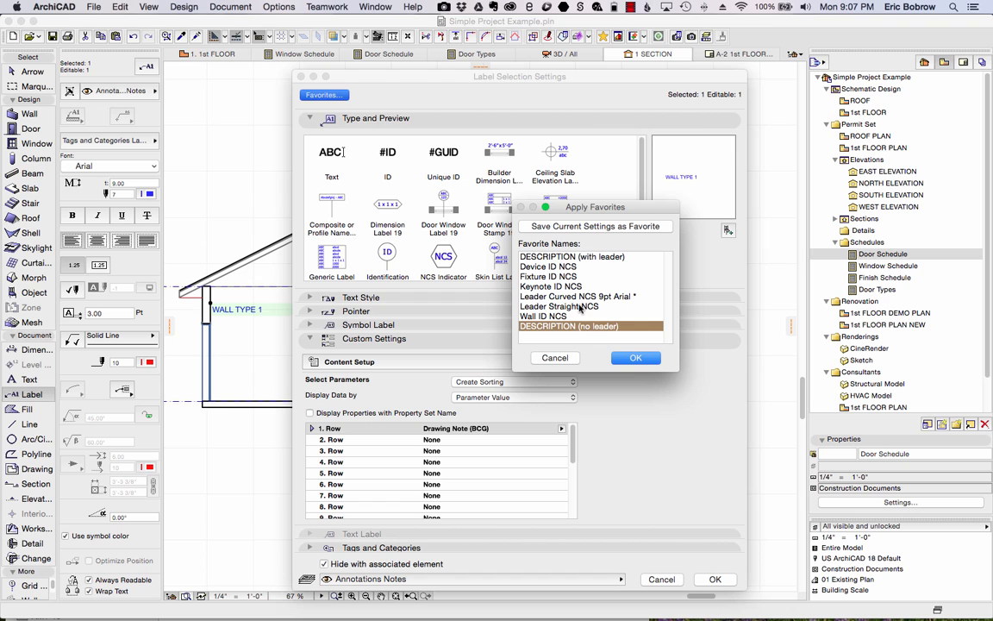
left_click(636, 357)
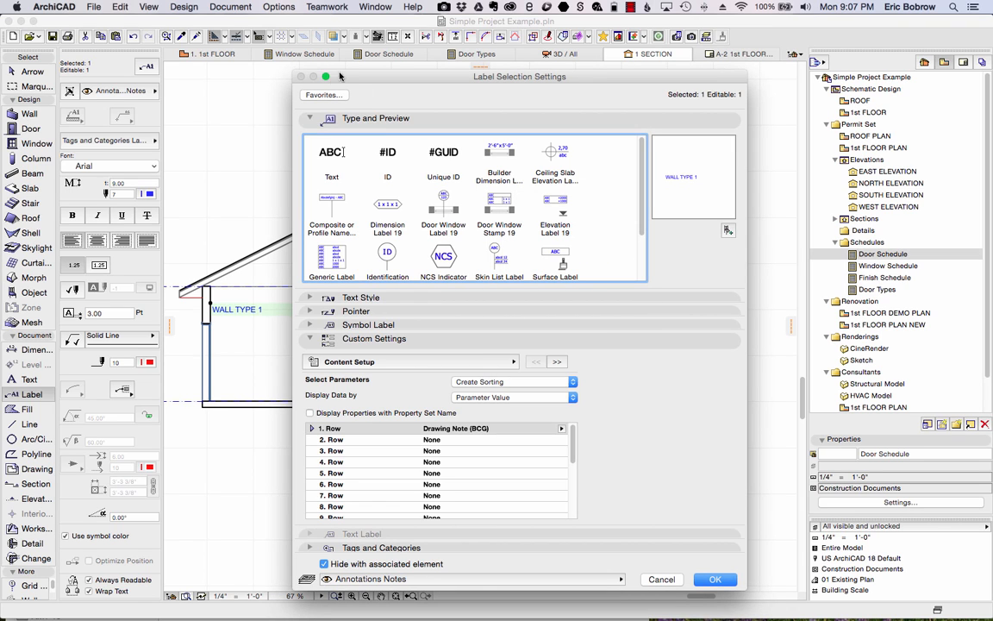
left_click(715, 580)
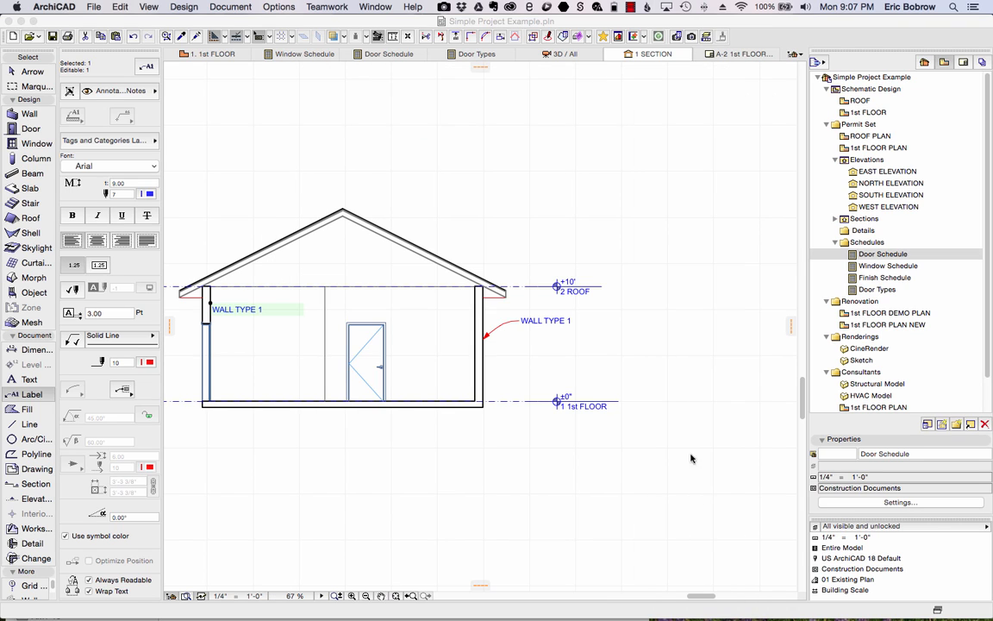
Show the Favorites palette and place it in the empty area beside the section's roof
left_click(376, 7)
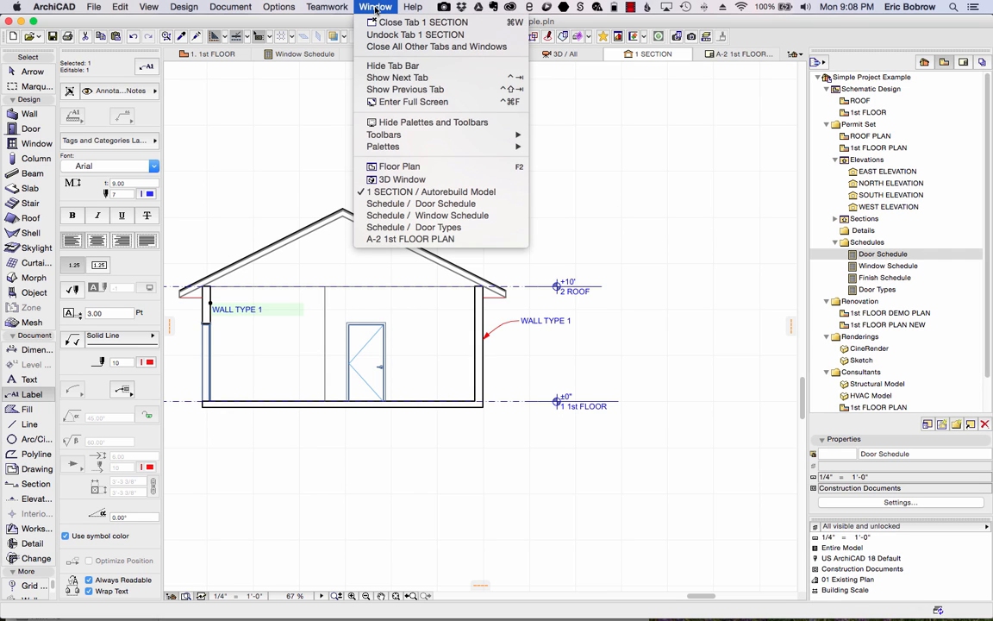
mouse_move(392, 146)
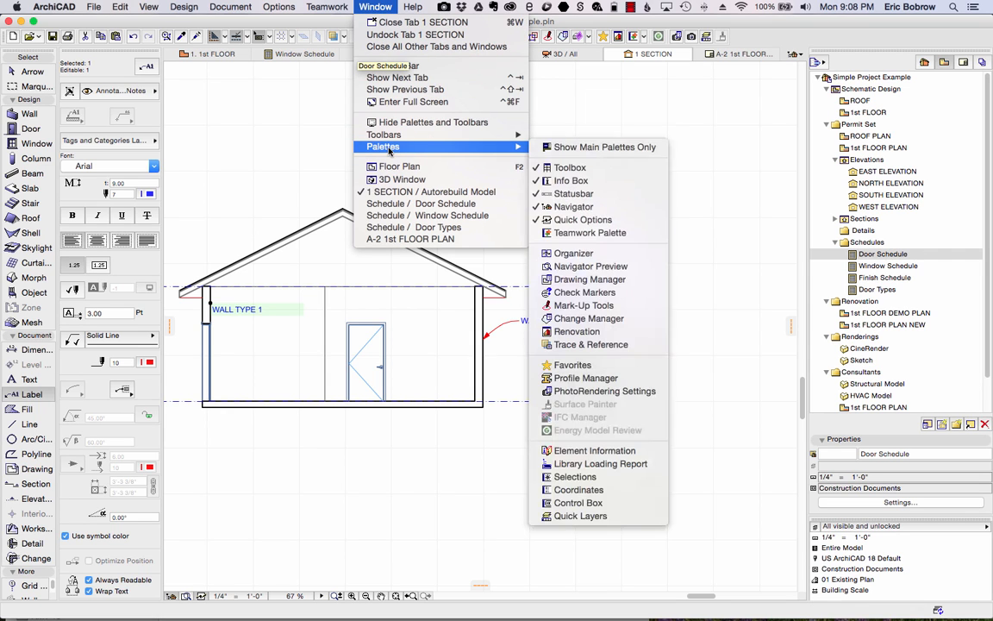
left_click(580, 366)
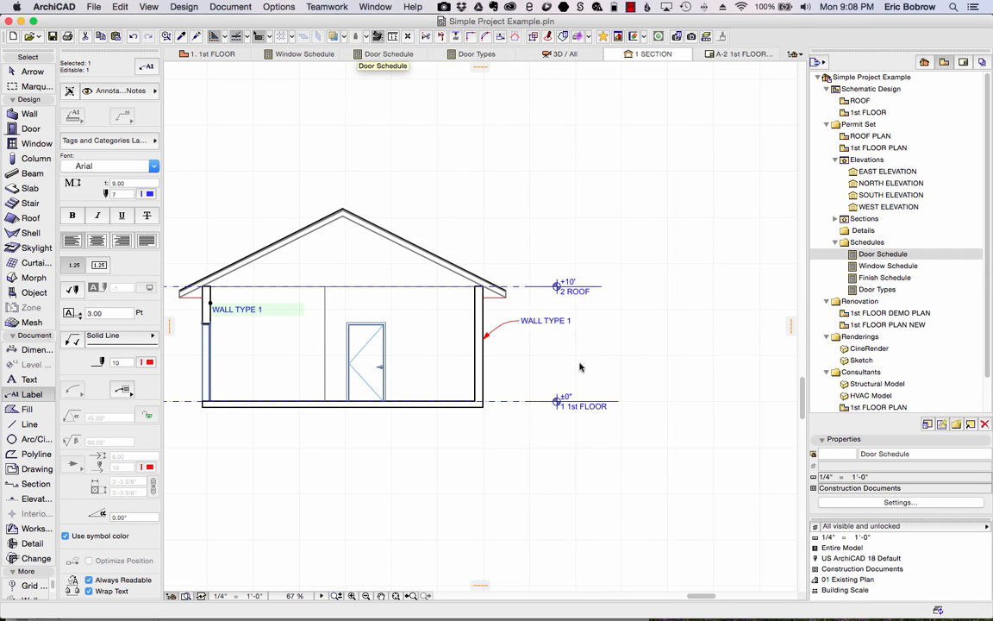
mouse_move(221, 110)
left_mouse_down()
mouse_move(297, 126)
mouse_move(651, 129)
mouse_move(766, 97)
left_mouse_up()
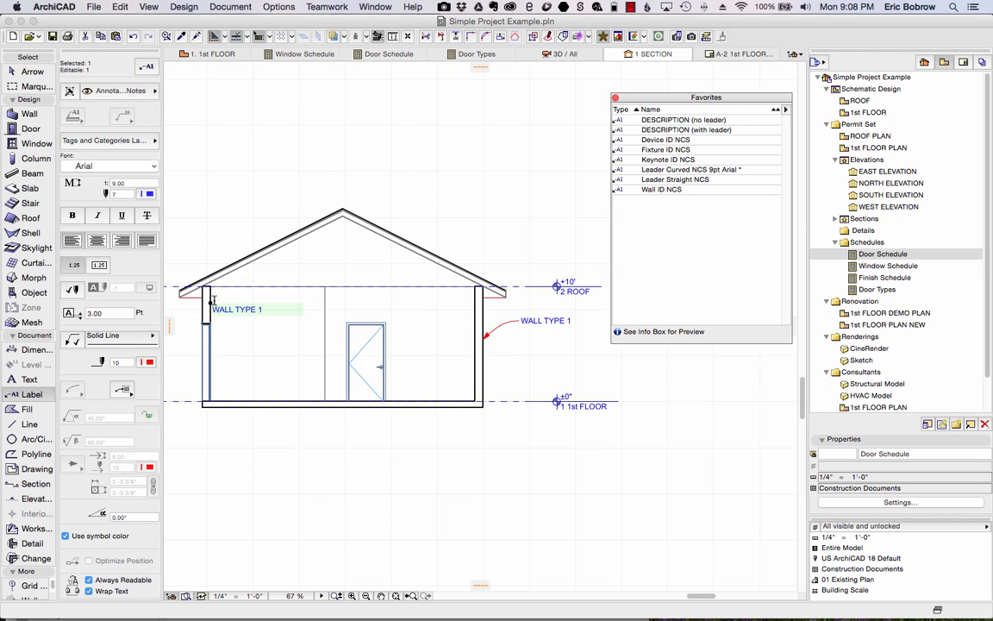
Apply the DESCRIPTION (with leader) favorite to the window wall's label, switch it back to DESCRIPTION (no leader) and deselect it
left_click(673, 130)
double_click(673, 130)
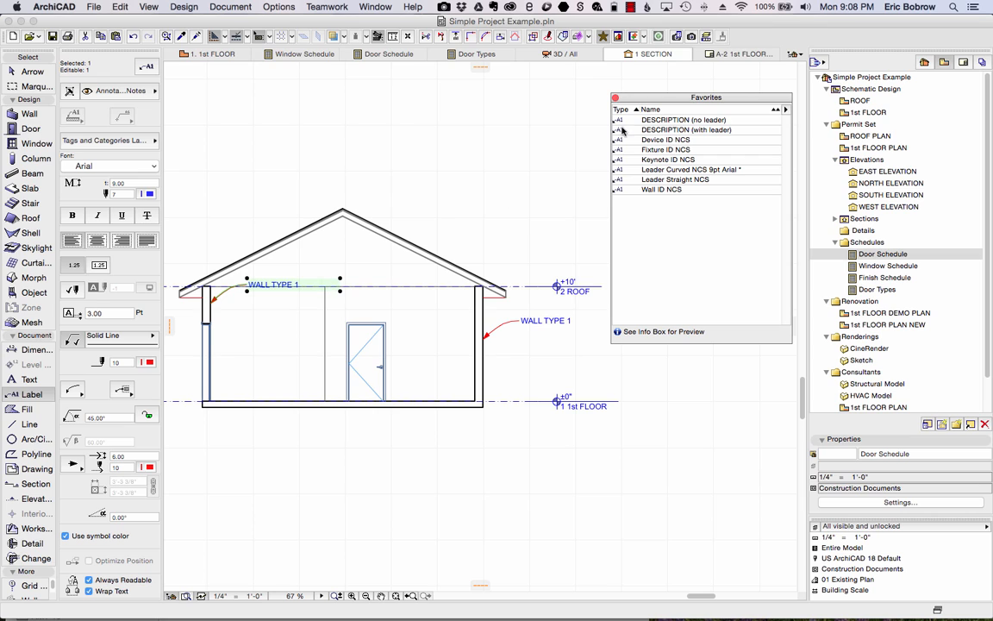
left_click(651, 121)
double_click(651, 123)
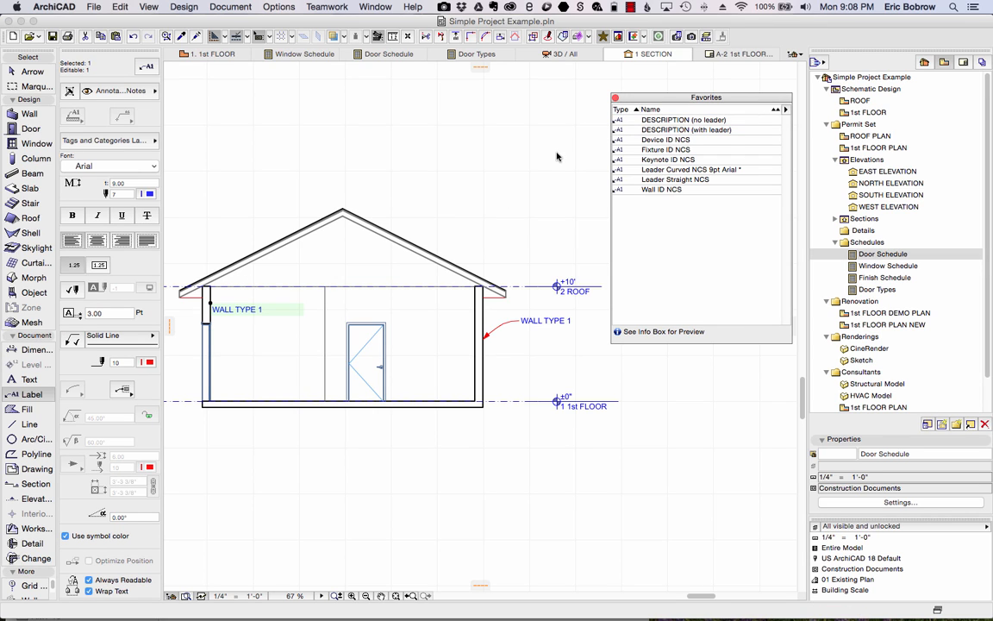
left_click(509, 214)
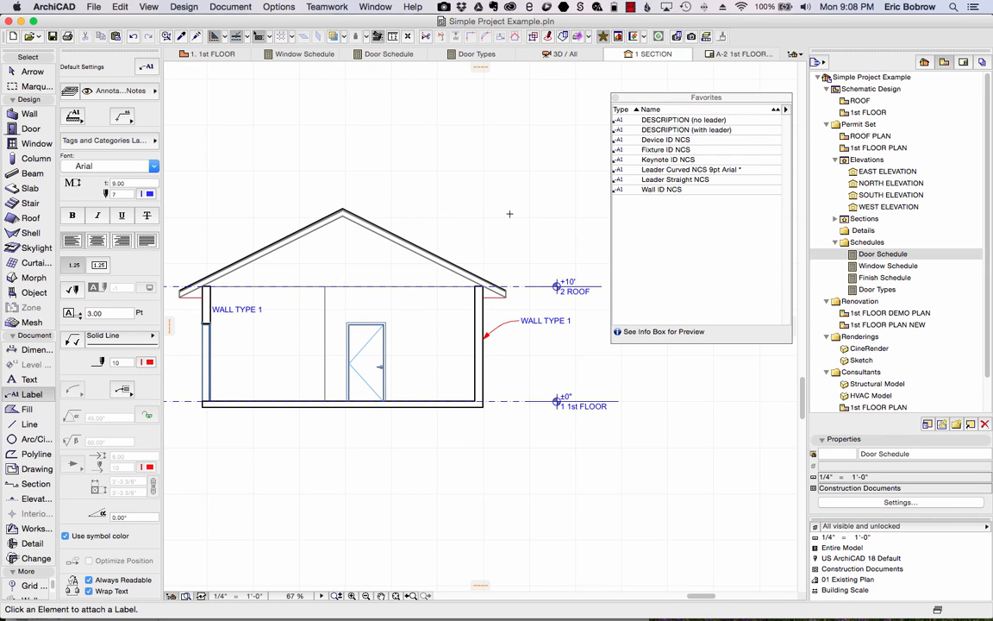
left_click(480, 277)
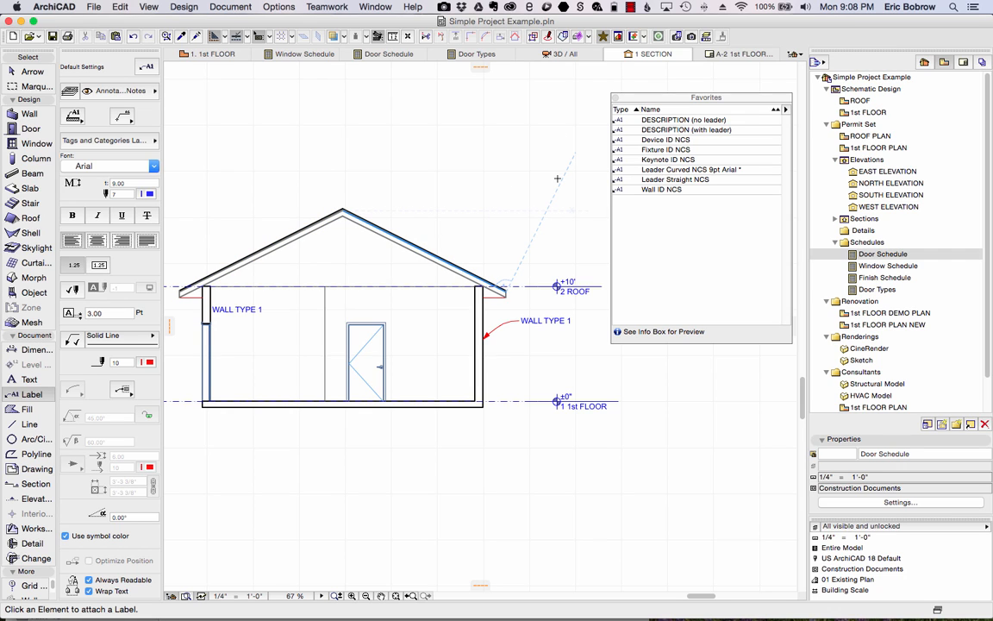
Set the leader wall label's content to ID in the first row and Description (BCG) in the second row, and apply it
left_click(520, 320)
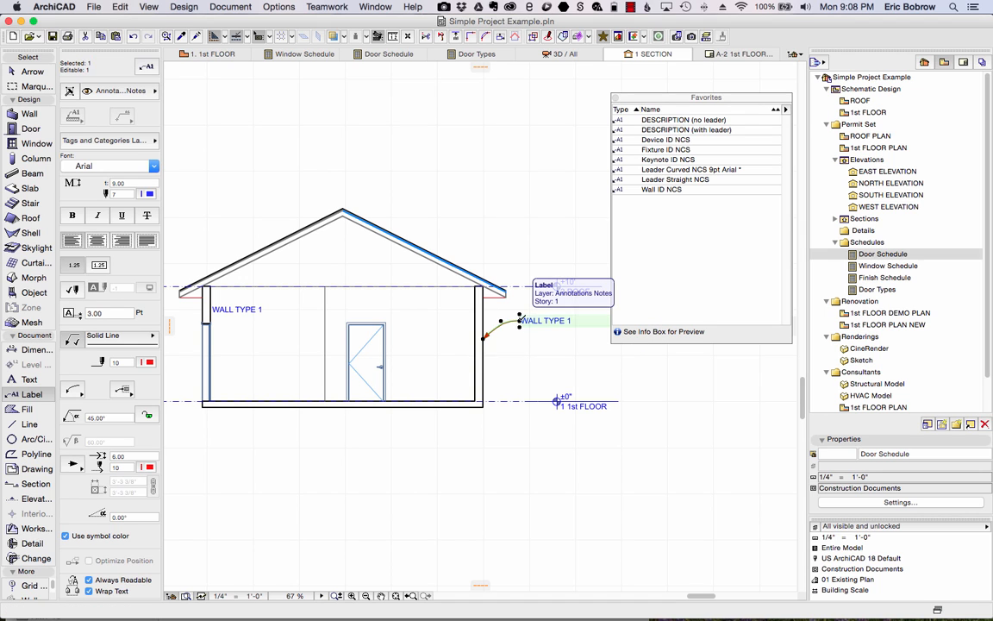
left_click(147, 68)
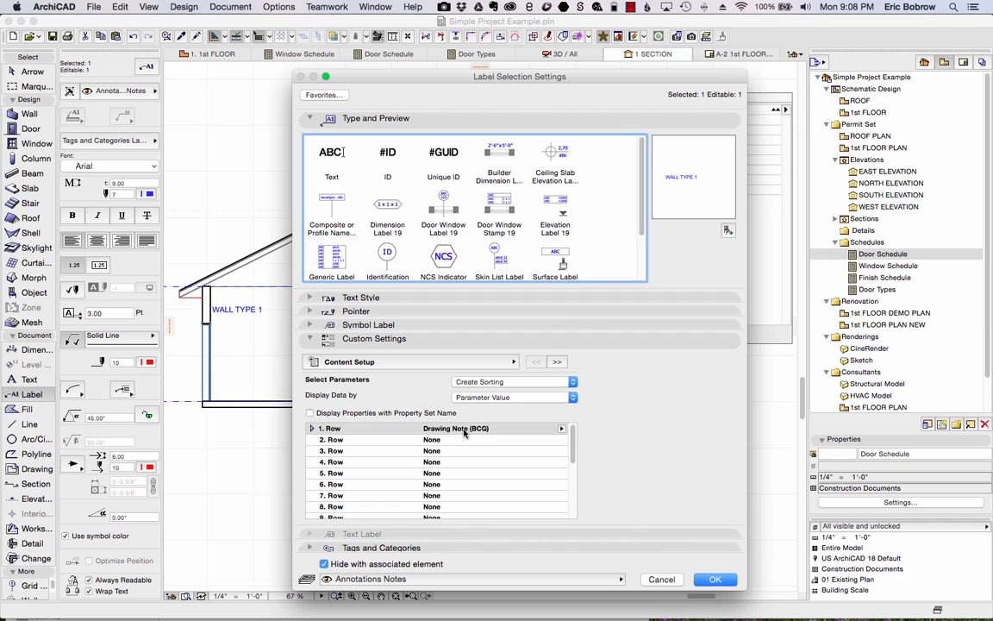
left_click(470, 440)
left_click(562, 440)
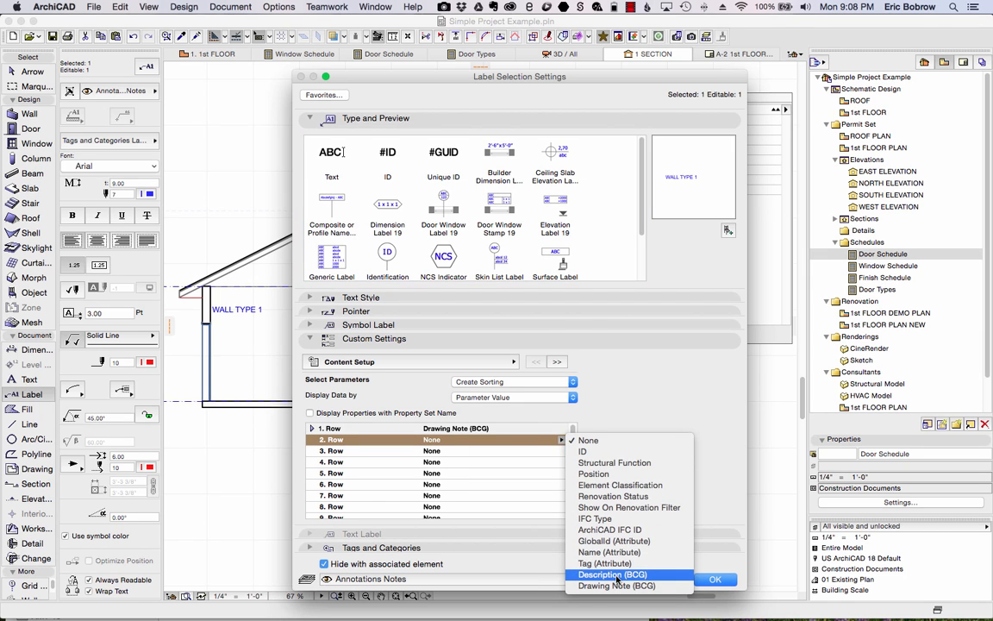
left_click(560, 441)
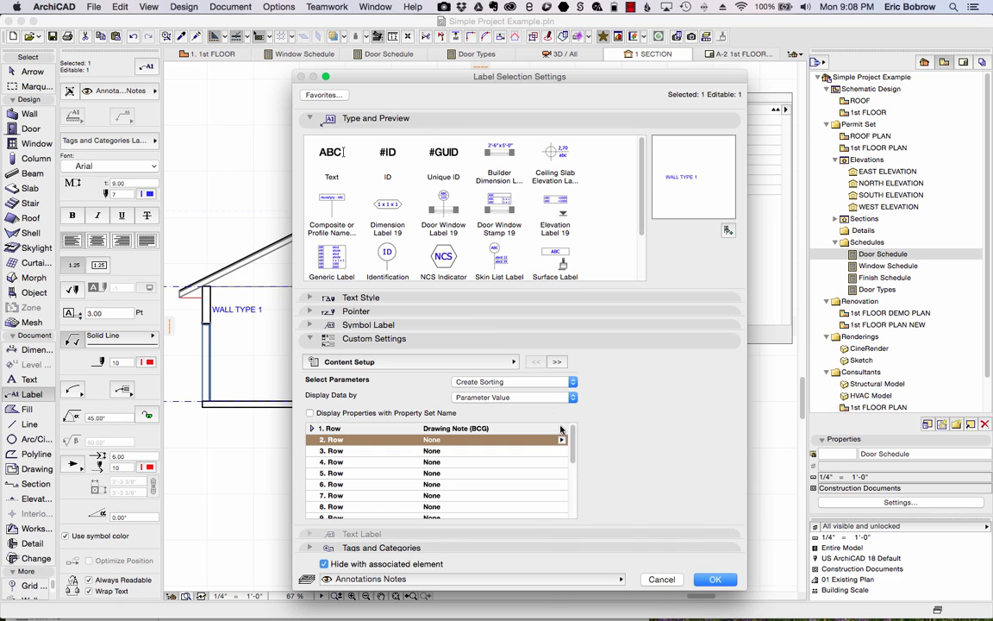
left_click(562, 430)
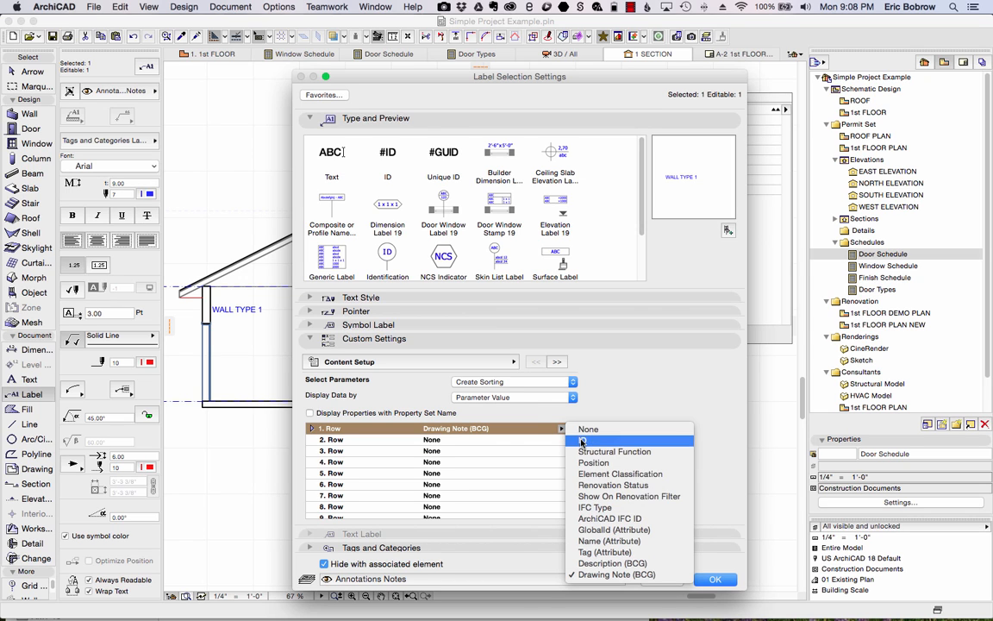
left_click(581, 442)
left_click(562, 440)
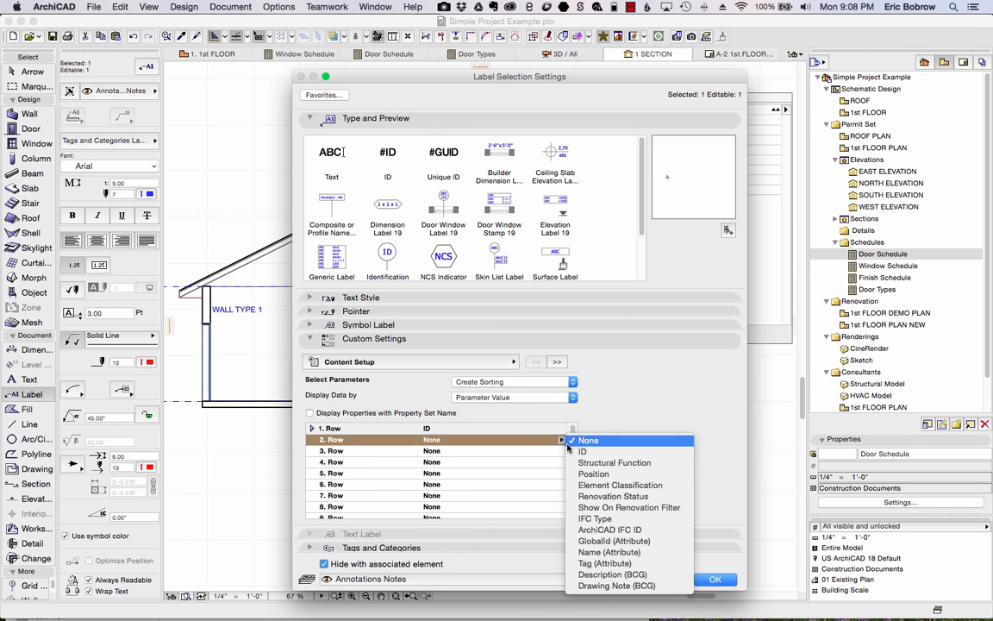
left_click(614, 576)
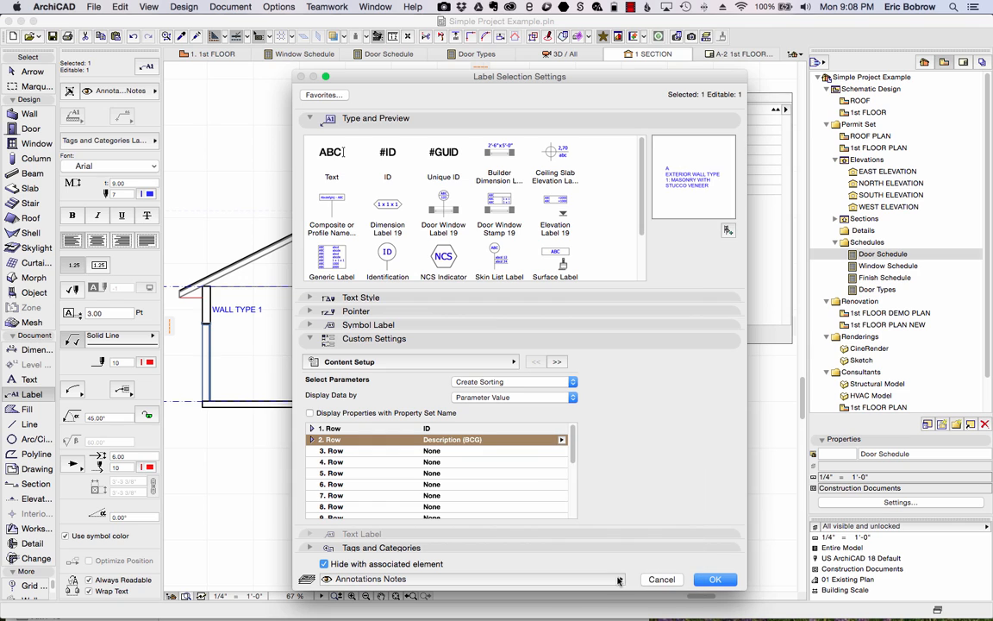
left_click(715, 583)
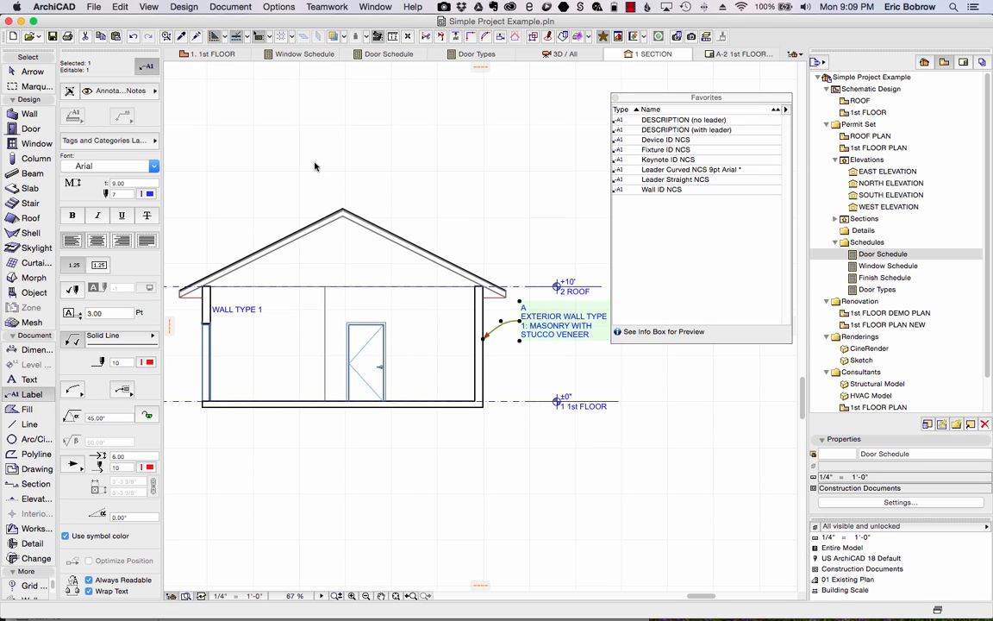
Change the second content row of the leader wall label to Drawing Note (BCG), apply it and deselect the label
key("super+t")
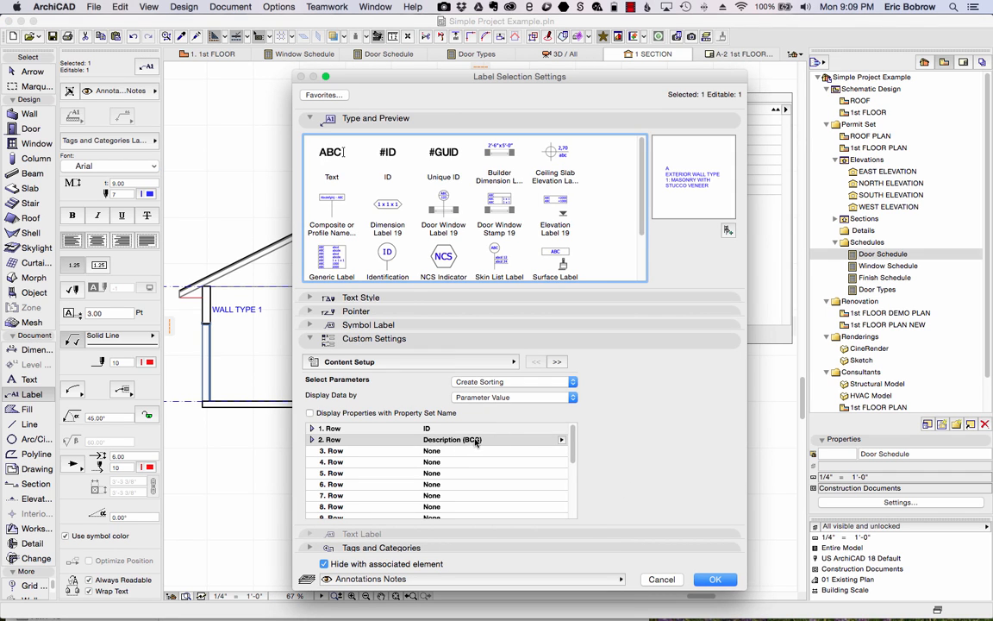
left_click(561, 440)
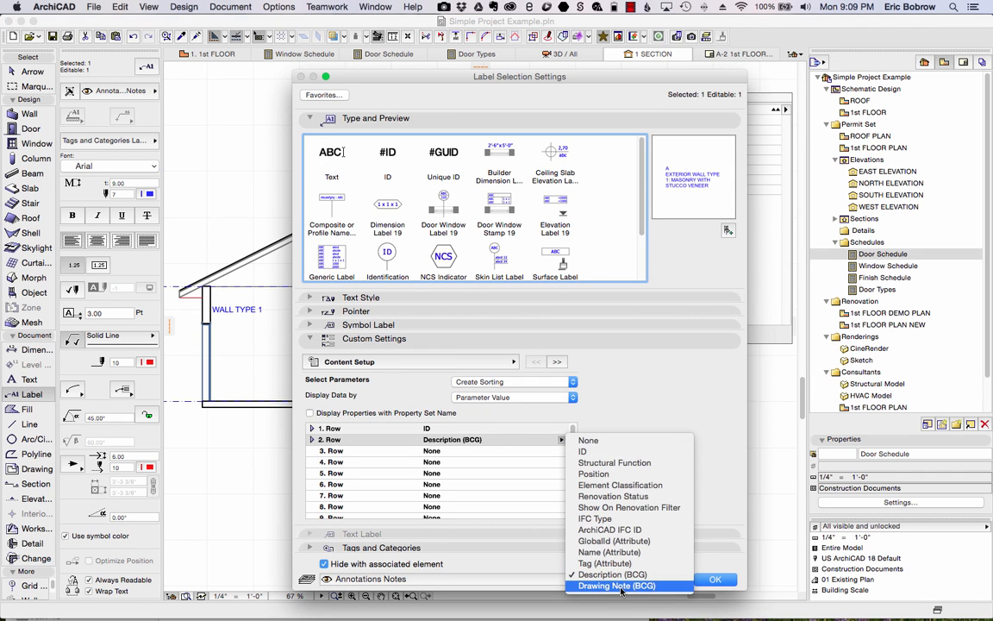
left_click(618, 586)
left_click(703, 582)
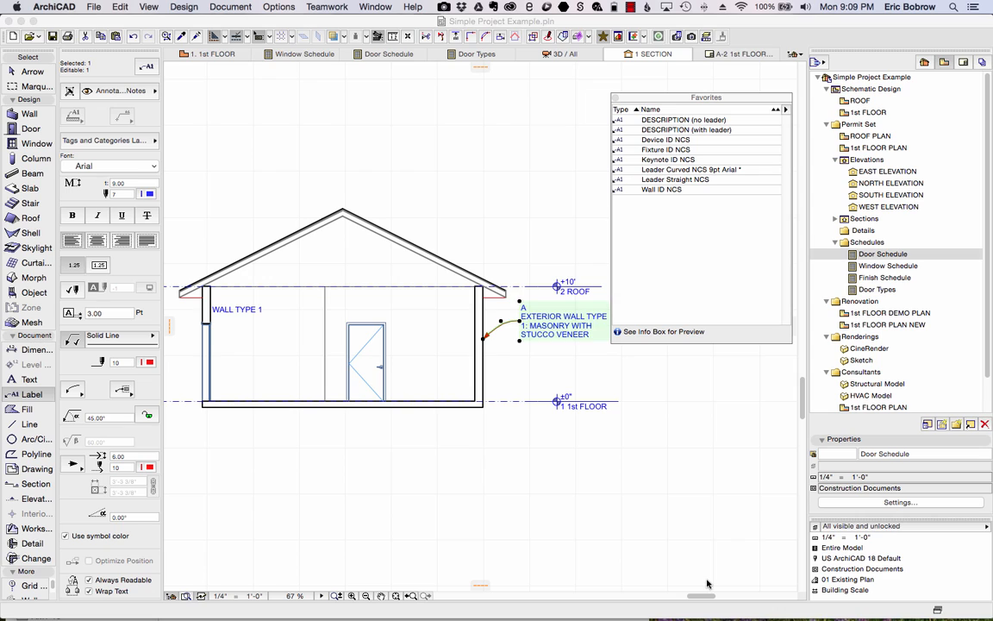
key("Escape")
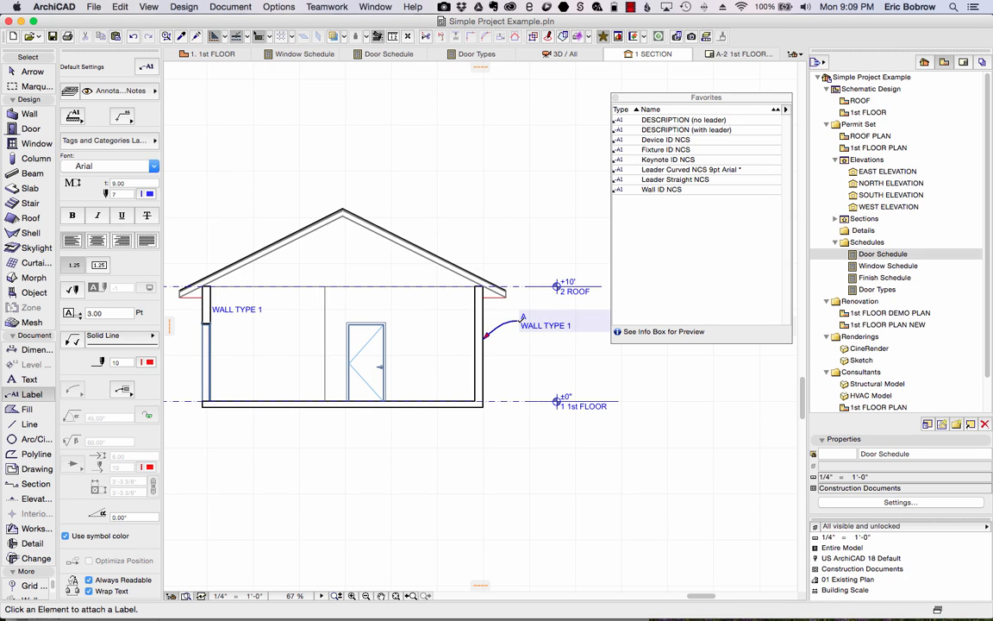
Pick up the leader wall label's settings and attach a matching label to the roof's sloping edge near the wall label
left_click(520, 320, "alt")
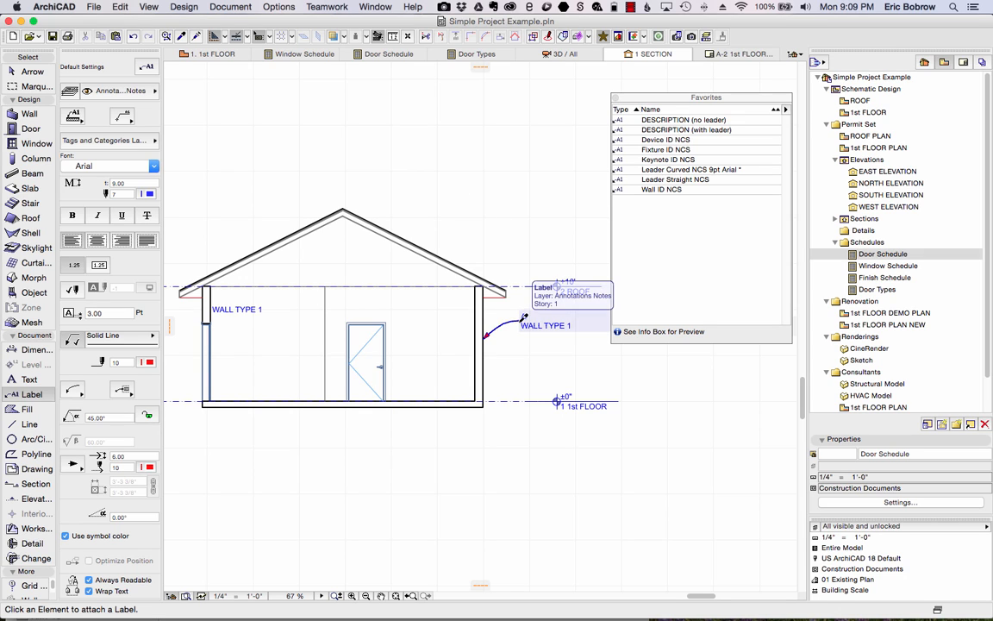
left_click(417, 246)
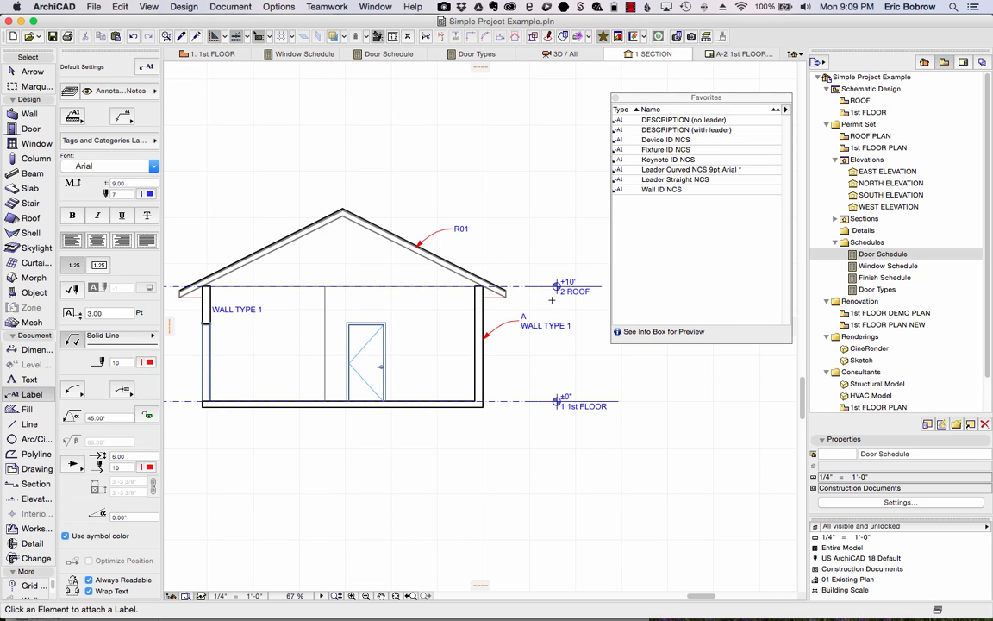
left_click(457, 231, "shift")
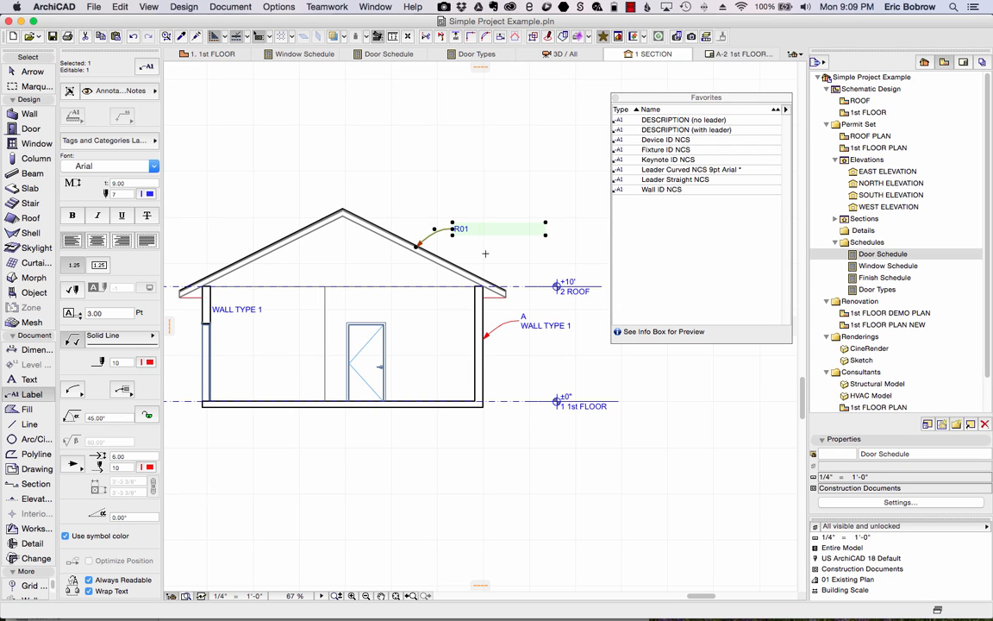
key("Escape")
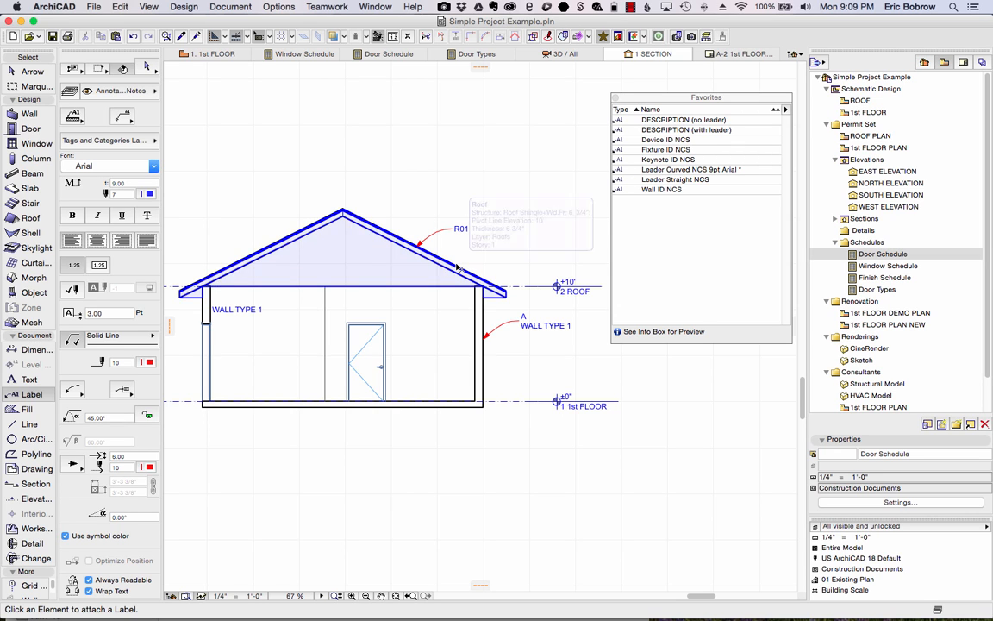
Open the IFC property manager for the roof from the Tags and Categories section of its selection settings
left_click(458, 268, "shift")
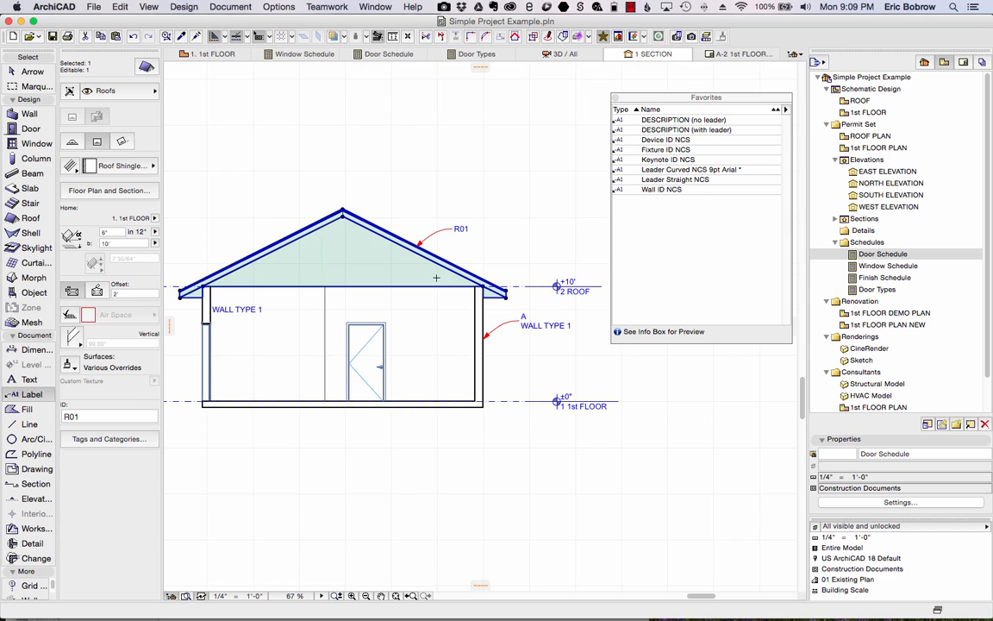
left_click(109, 439)
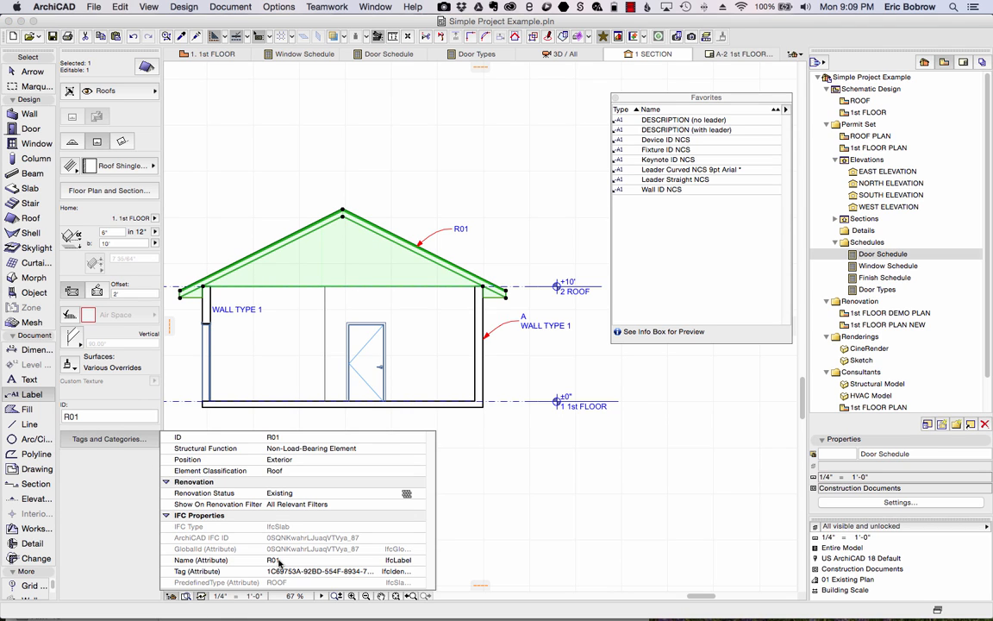
left_click(103, 506)
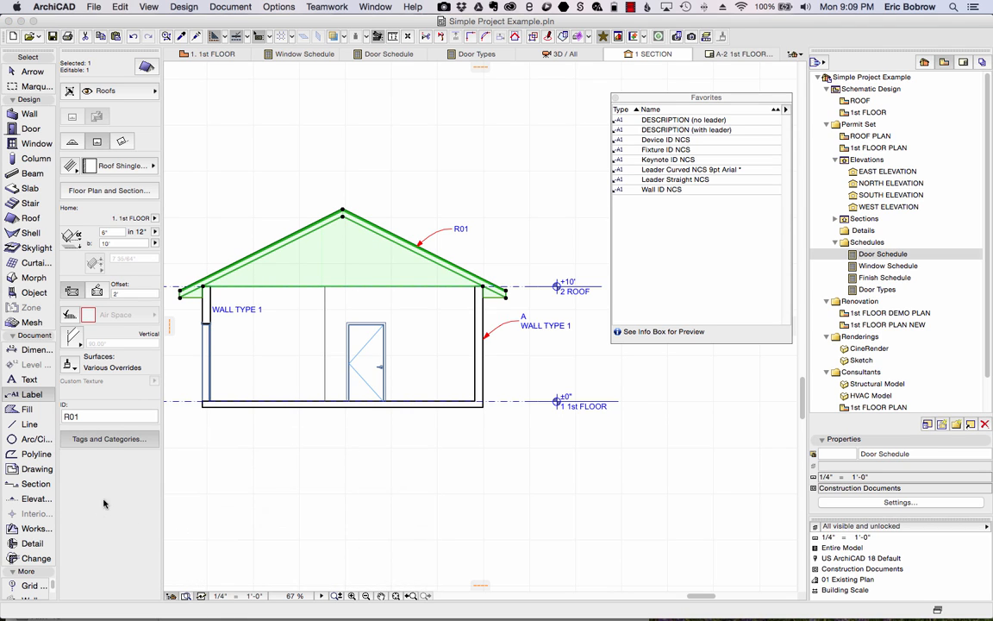
left_click(146, 68)
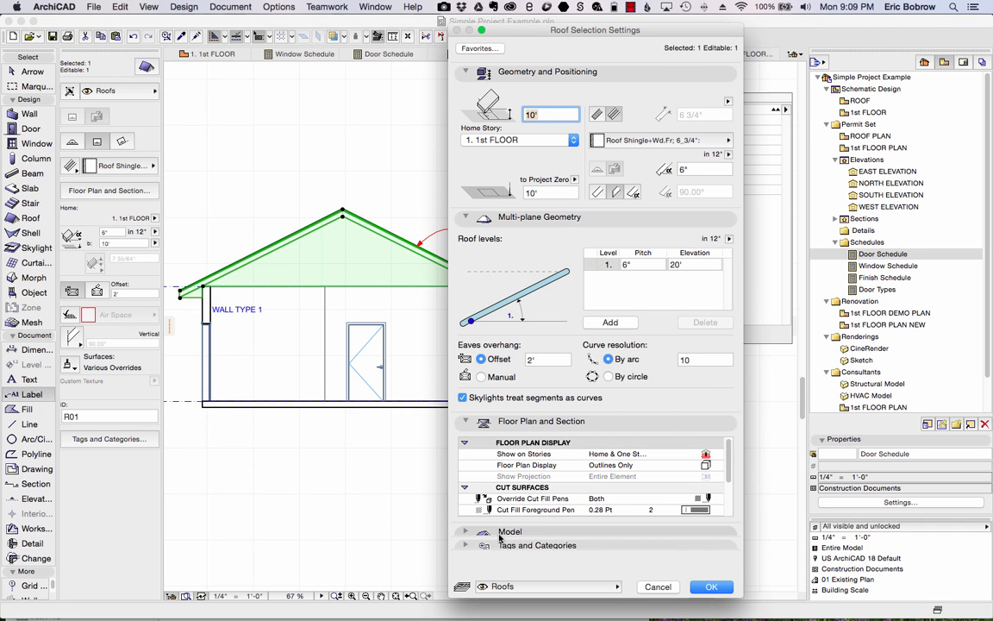
left_click(465, 547)
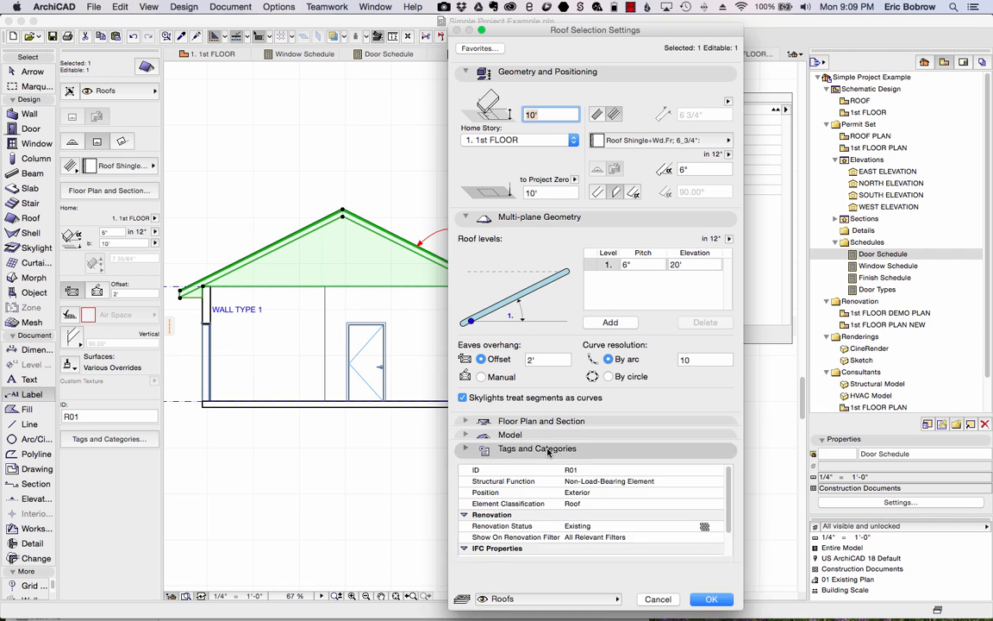
scroll(622, 566, "down", 3)
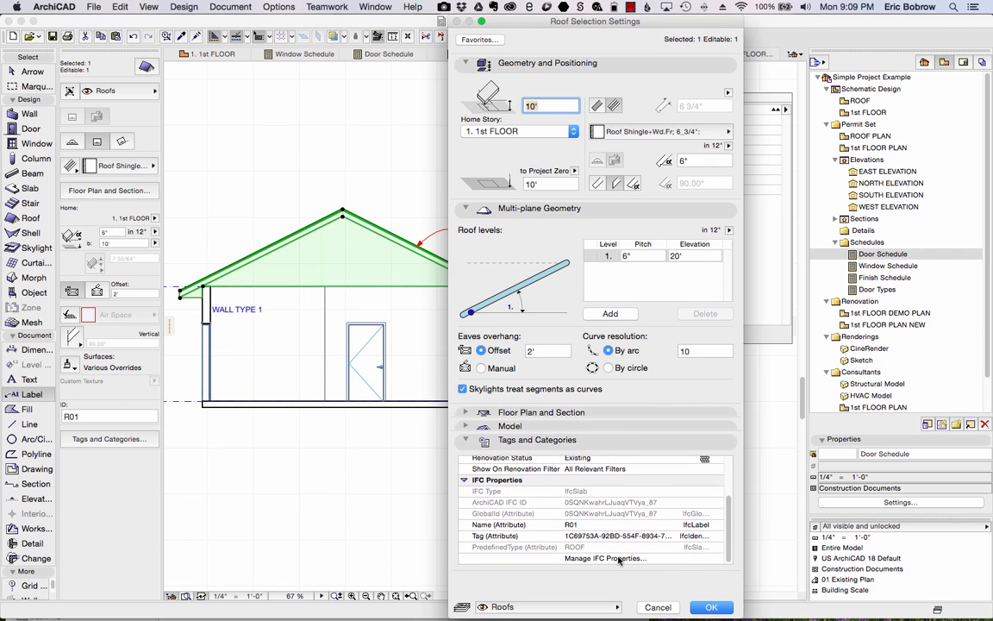
left_click(618, 559)
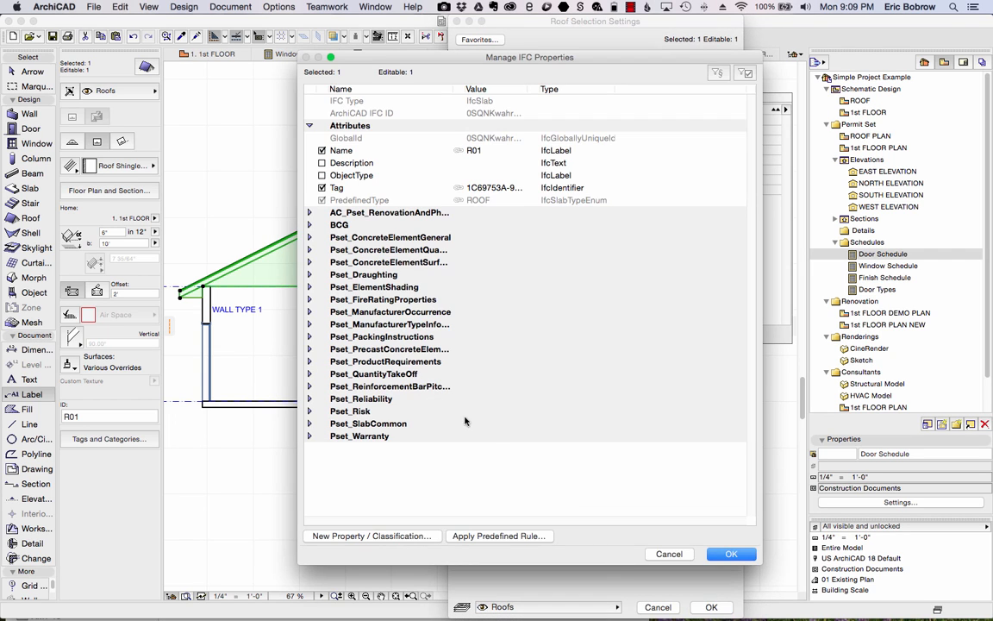
Set the roof's Drawing Note property in the BCG set to COMPOSITION ROOF, apply the roof settings and deselect the roof
left_click(309, 226)
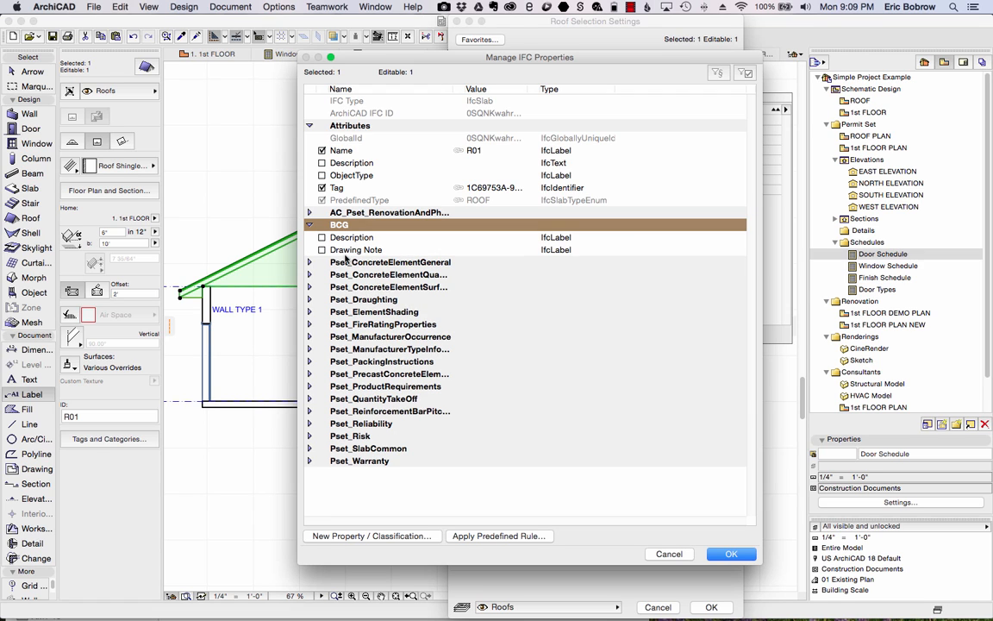
left_click(382, 250)
left_click(497, 251)
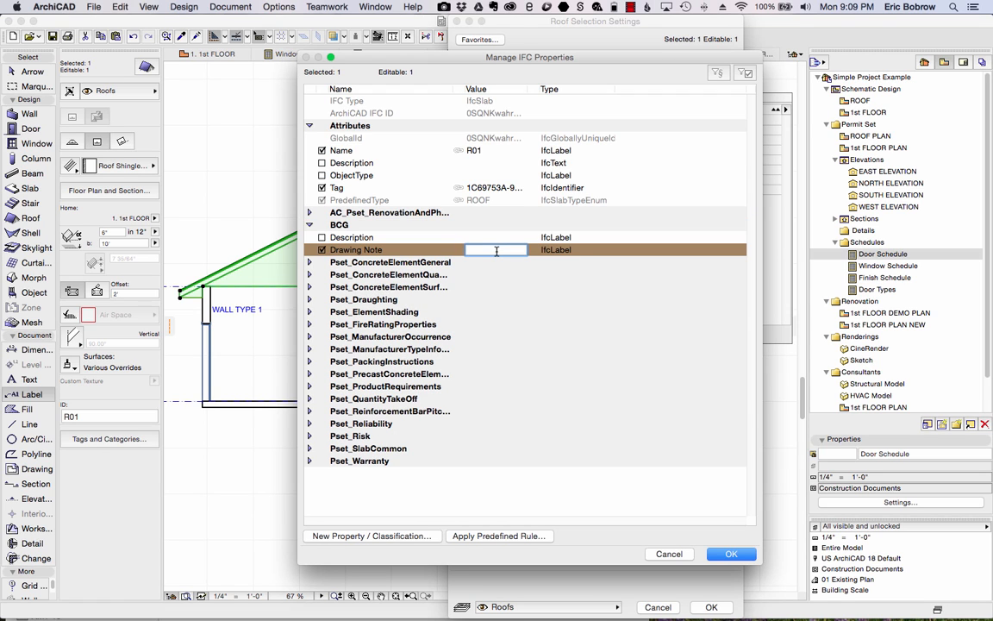
type("COM")
type("POSITION ROOF")
left_click(709, 556)
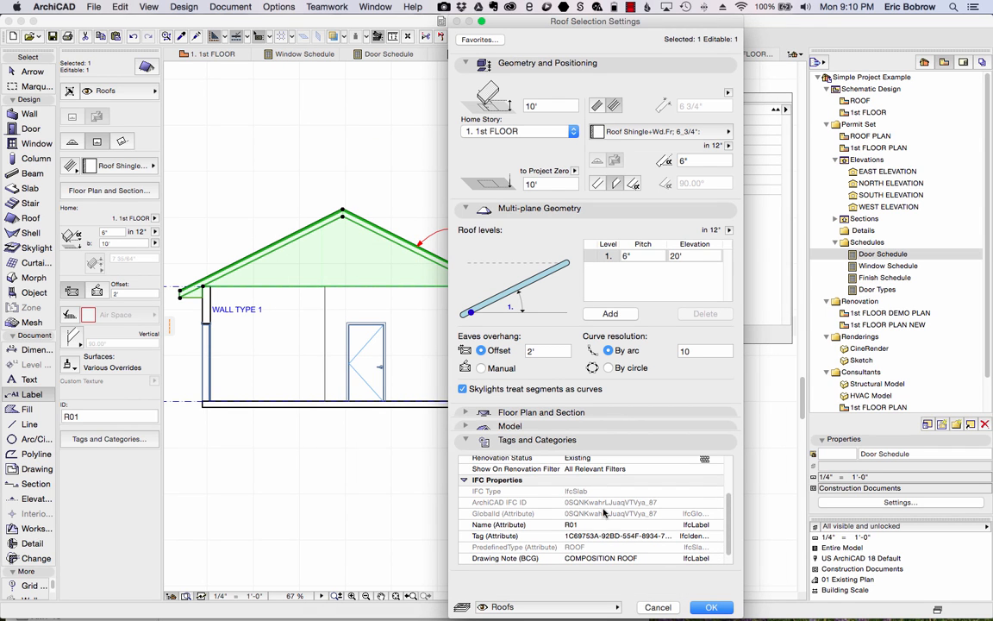
left_click(709, 608)
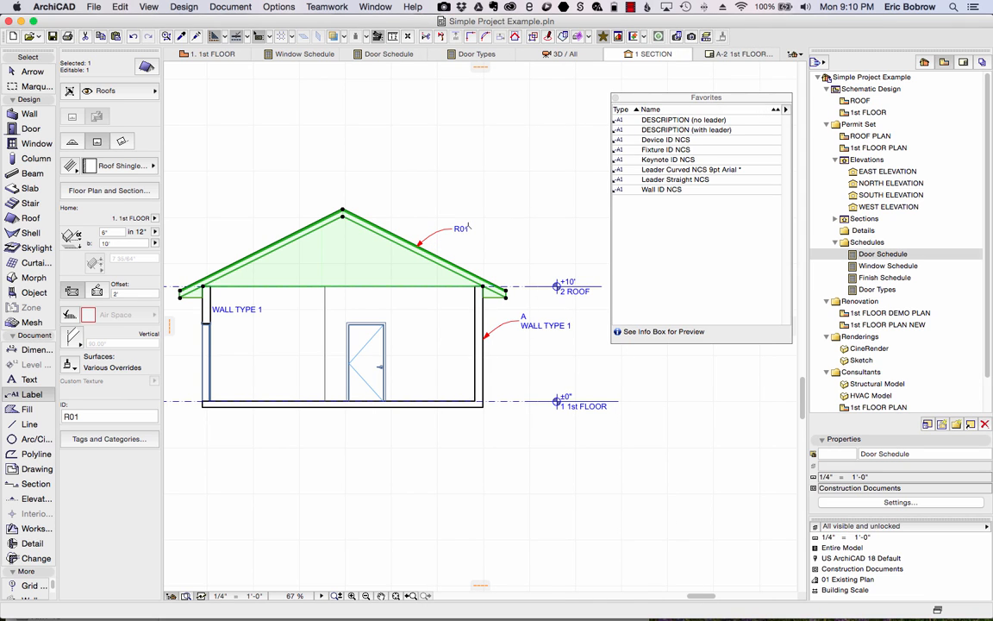
key("Escape")
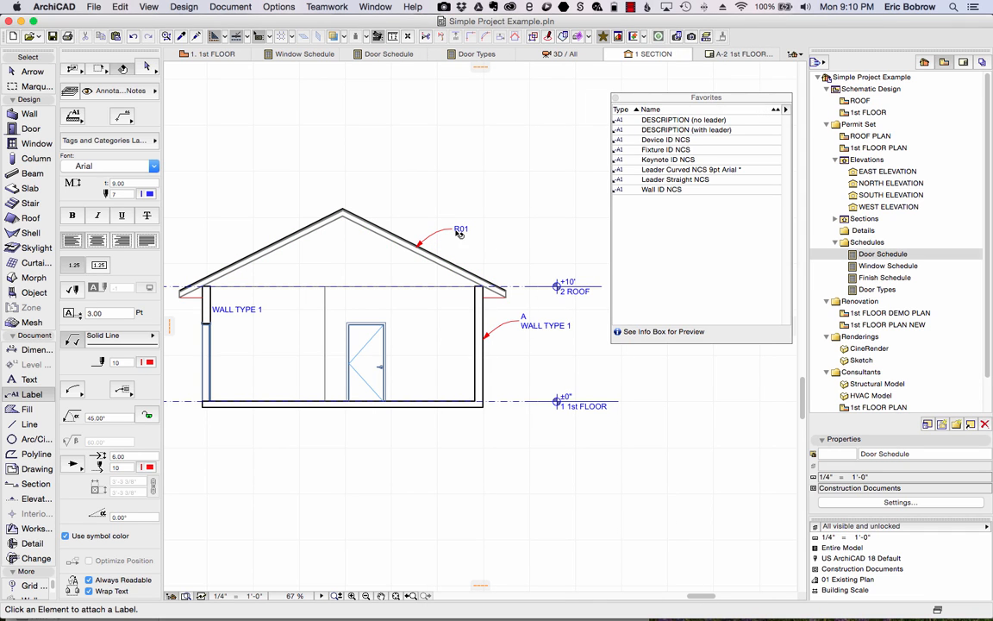
Set the second content row of the roof's label to Drawing Note (BCG), below its ID row
left_click(454, 228, "shift")
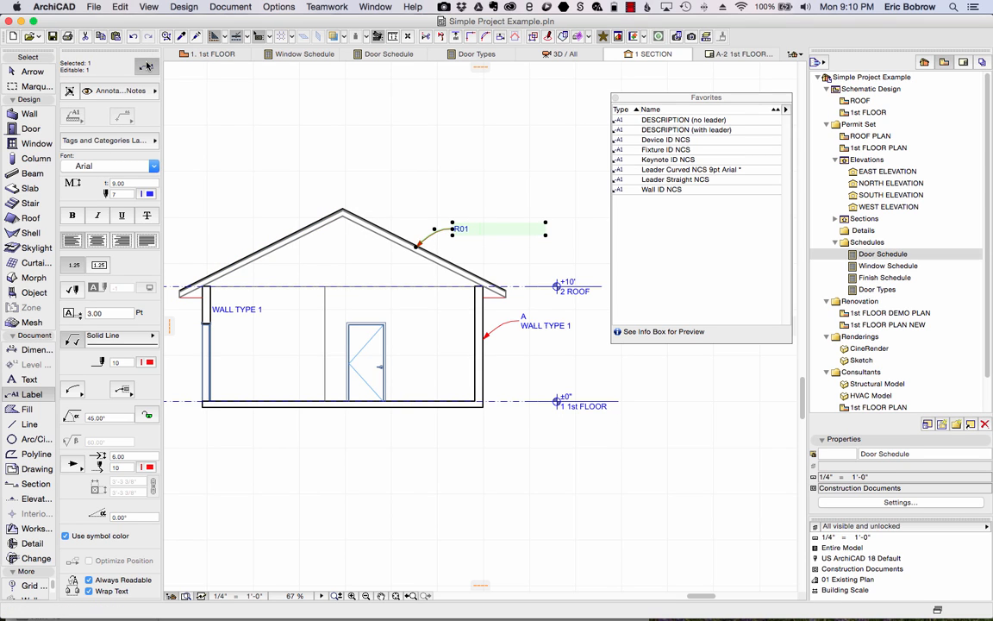
key("super+t")
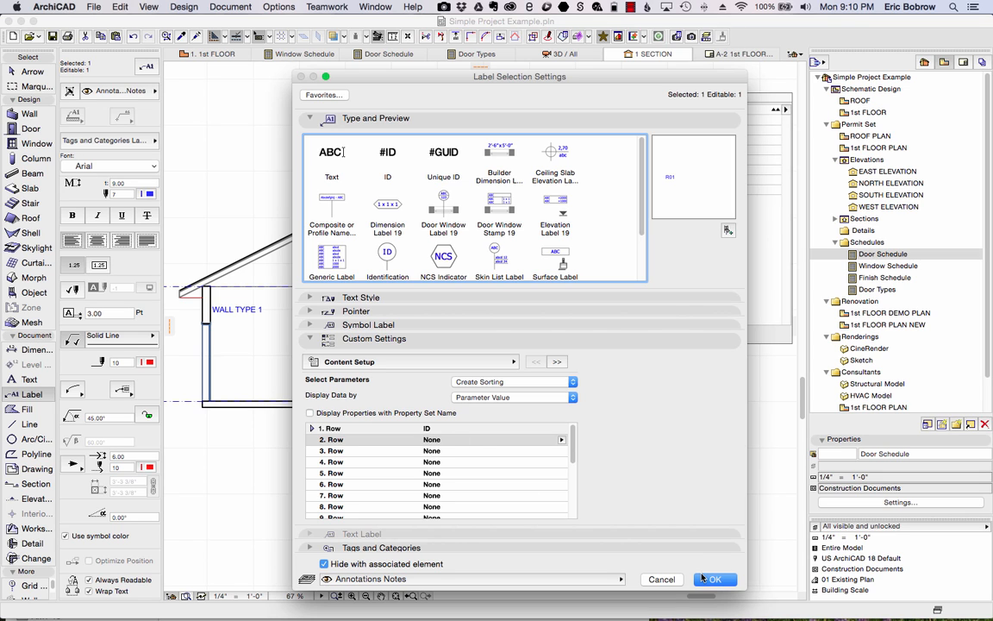
left_click(677, 579)
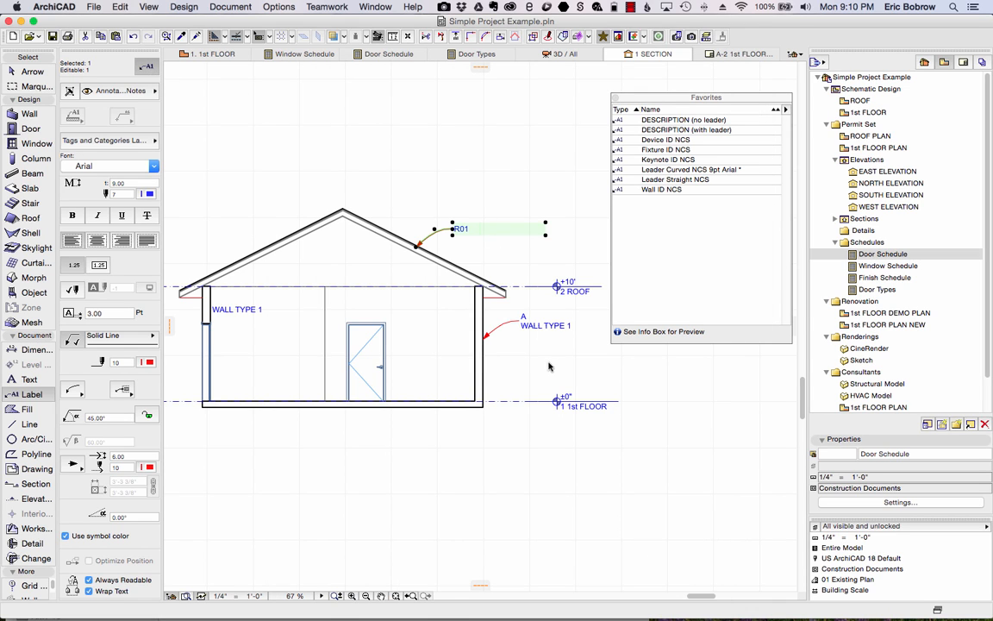
key("super+t")
left_click(562, 440)
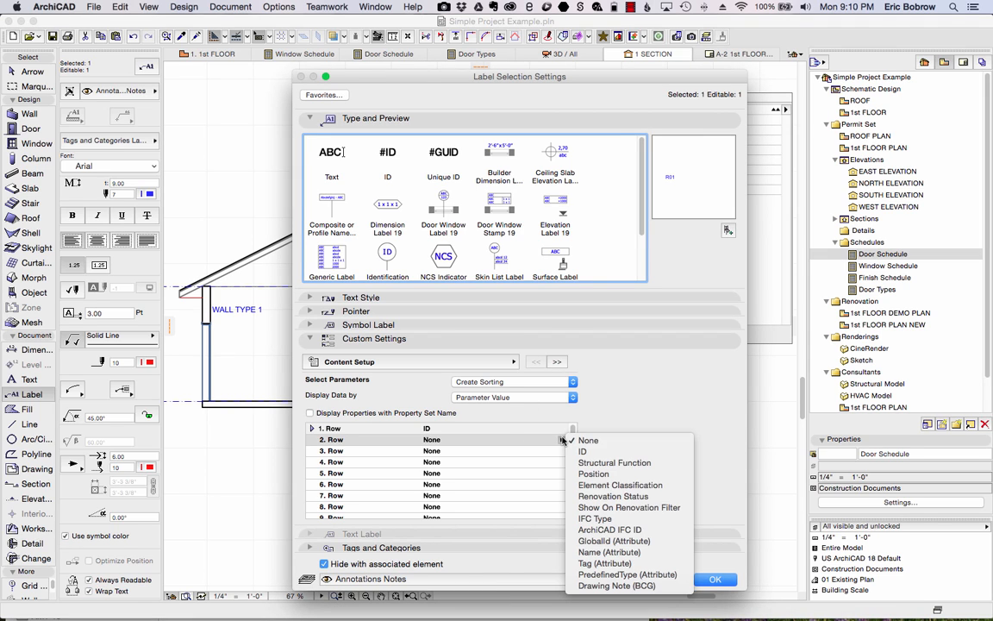
left_click(616, 587)
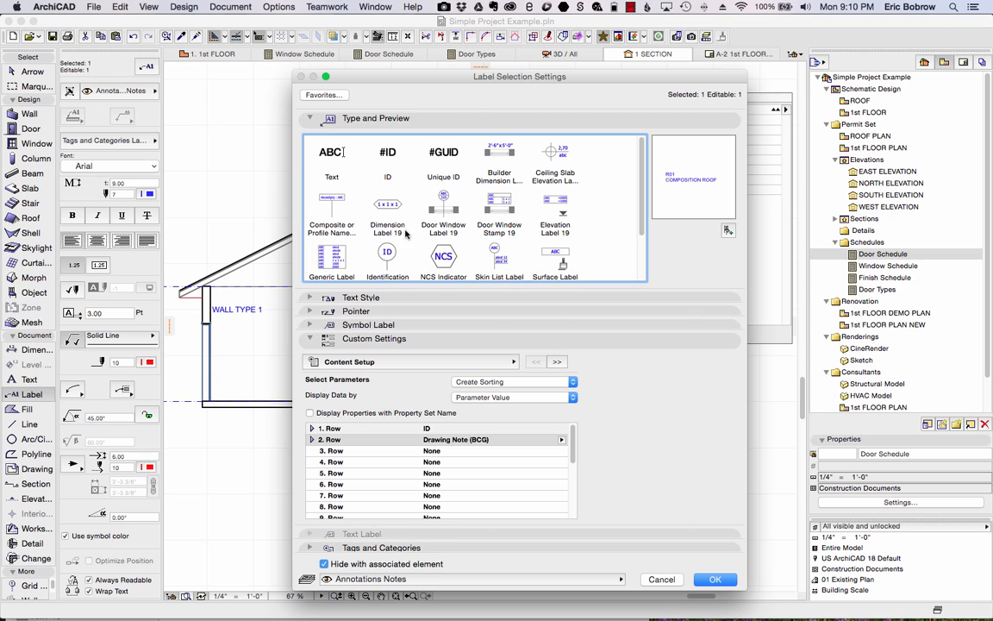
Save the roof label's current settings as a favorite named ID + DRAWING NOTE and apply the label settings
left_click(324, 95)
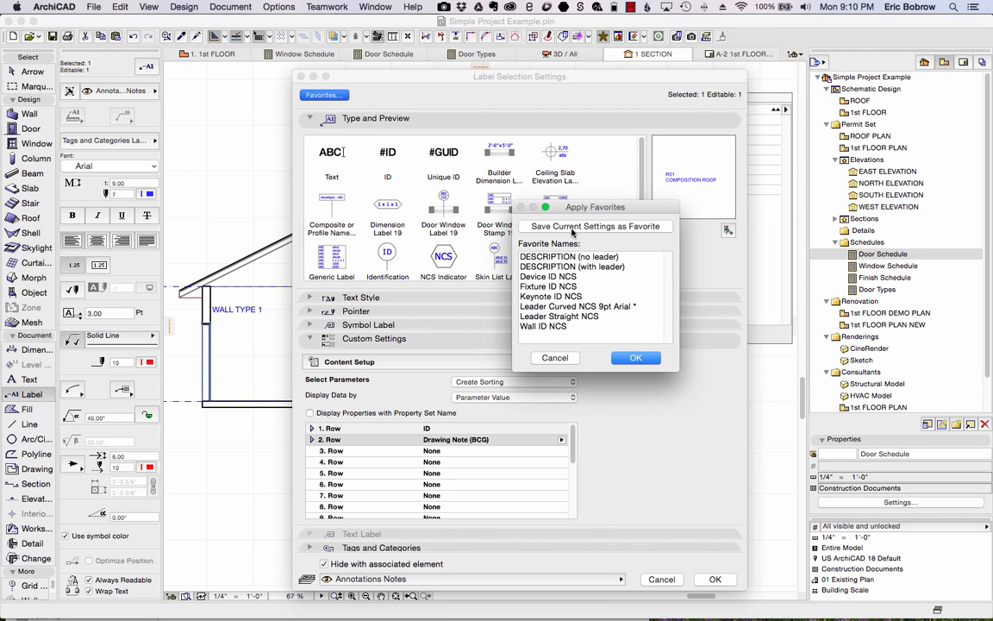
left_click(572, 227)
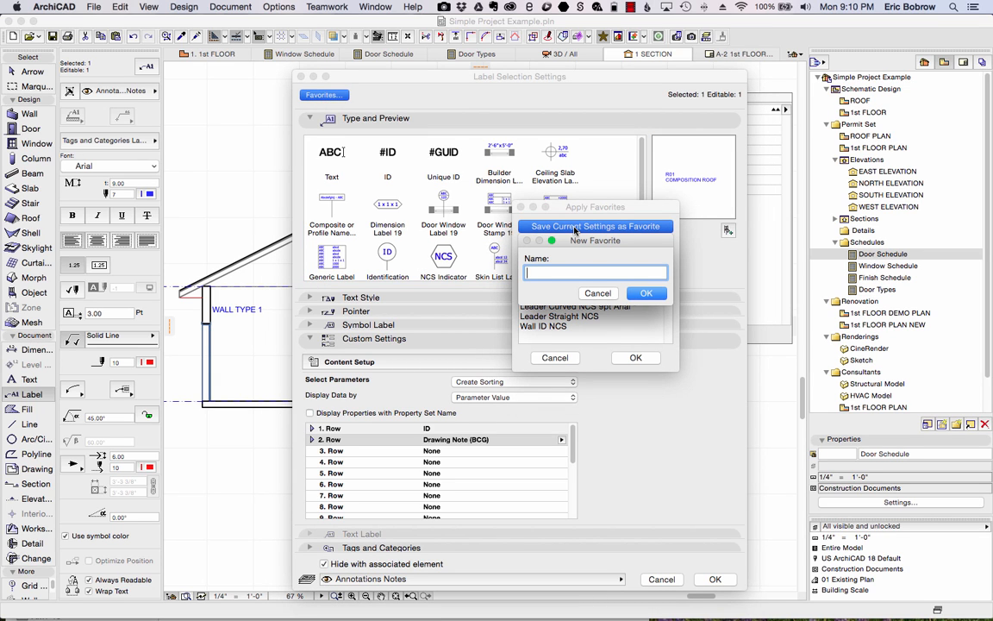
type("ID + DRAWING NOTE")
key("Return")
left_click(643, 360)
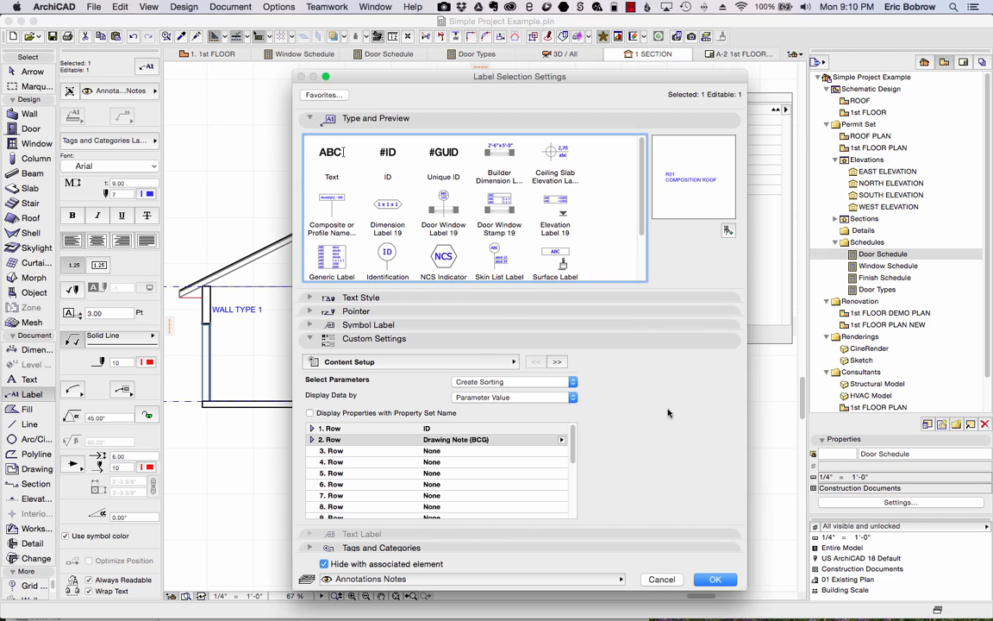
left_click(721, 579)
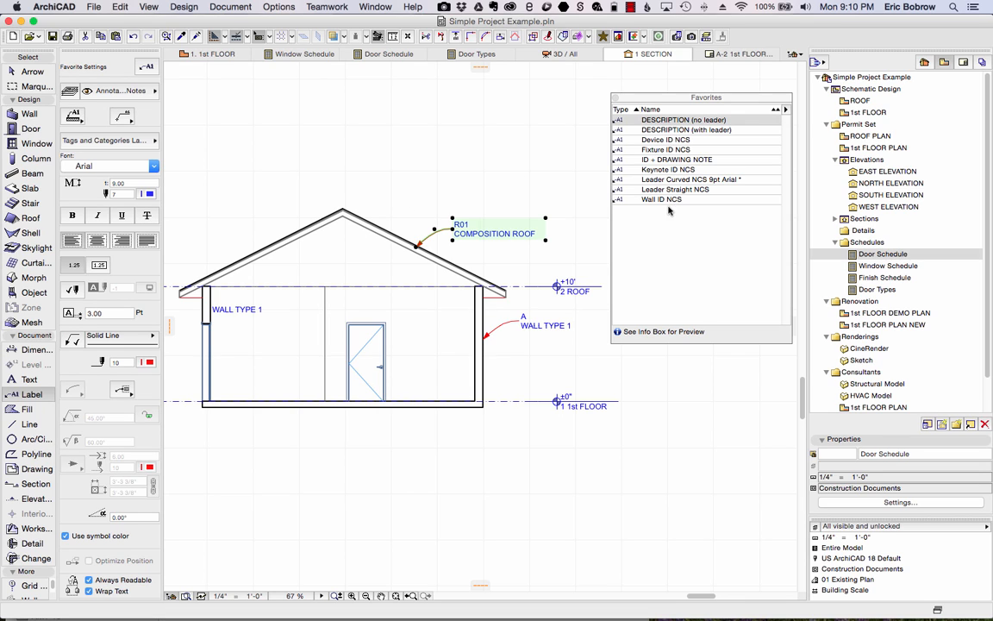
Switch the roof label to the DESCRIPTION (with leader) favorite and back to ID + DRAWING NOTE, and deselect it
left_click(687, 160)
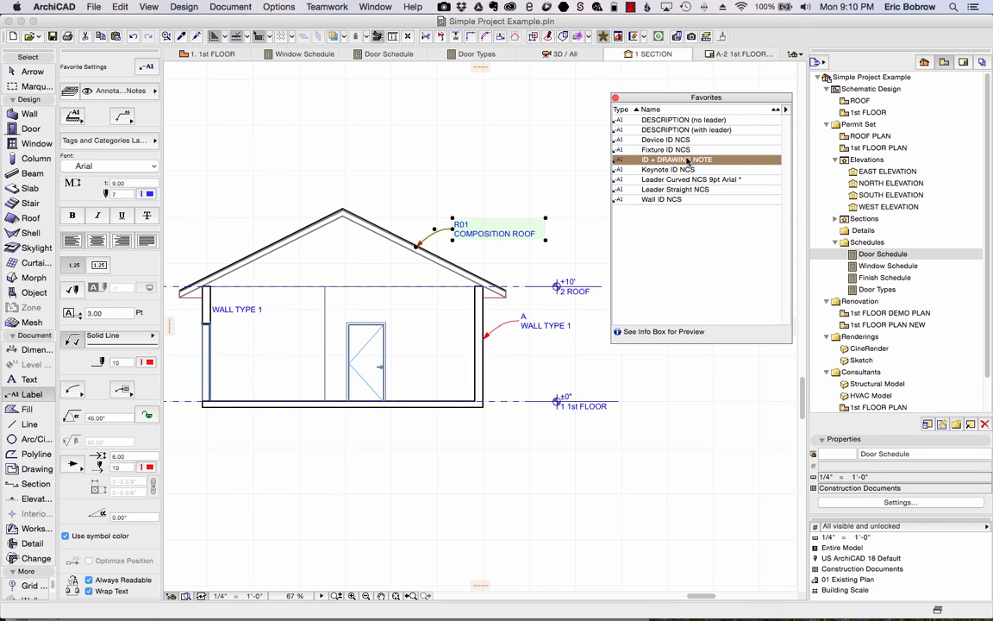
double_click(685, 120)
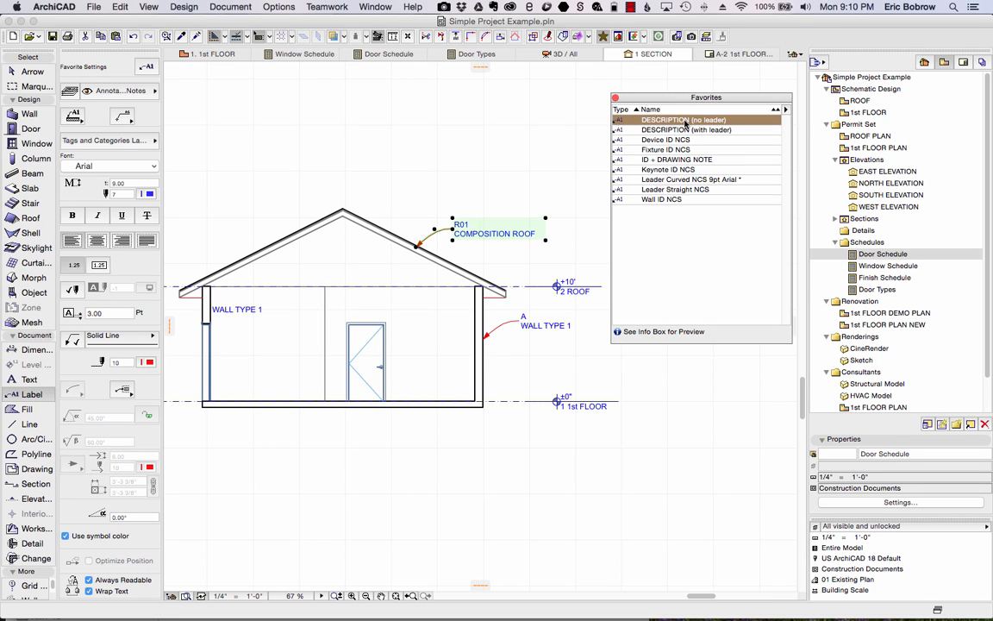
double_click(685, 130)
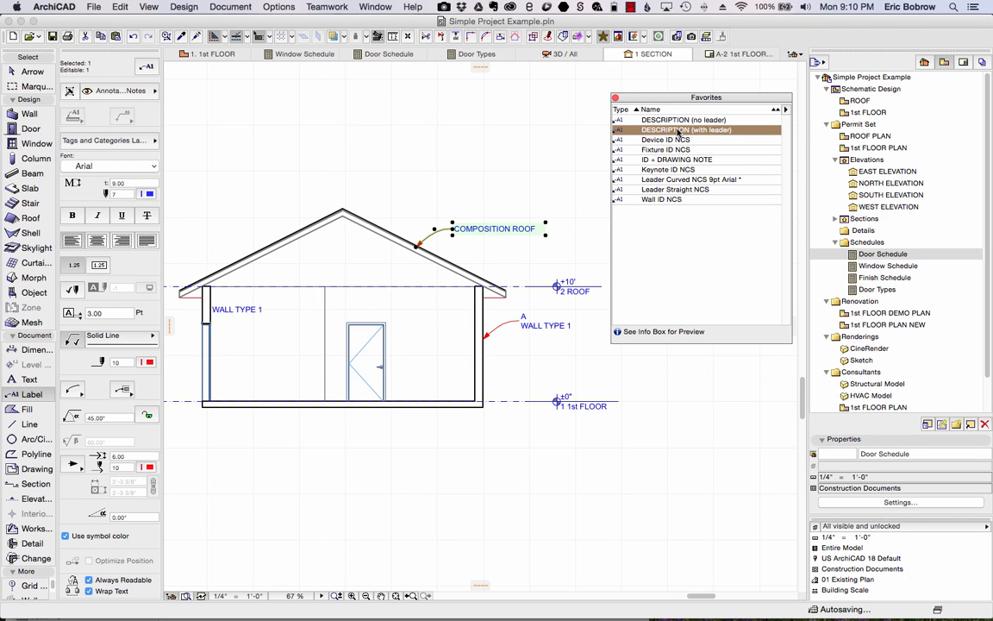
double_click(681, 160)
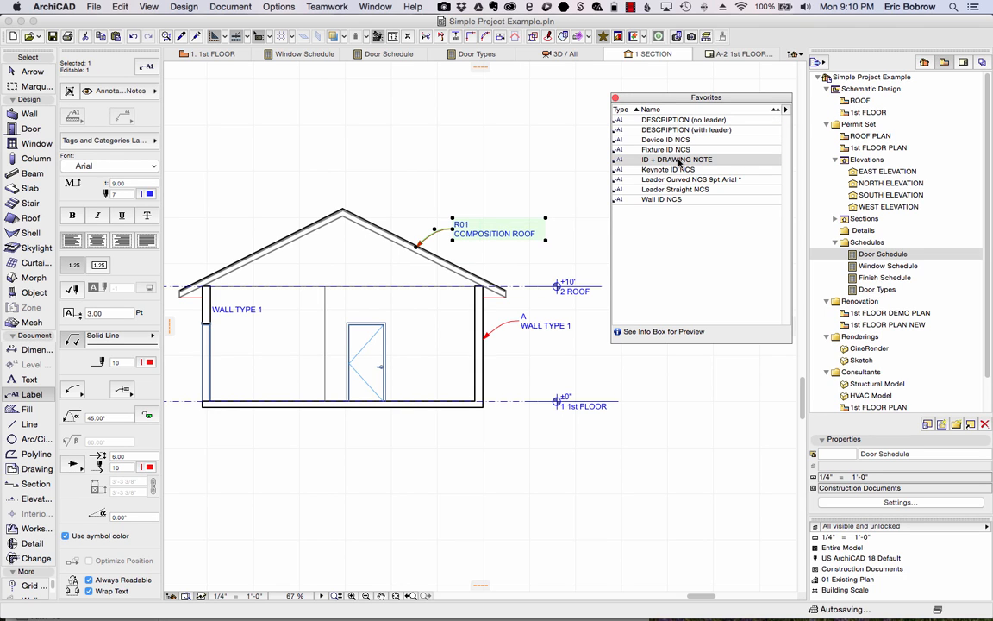
key("Escape")
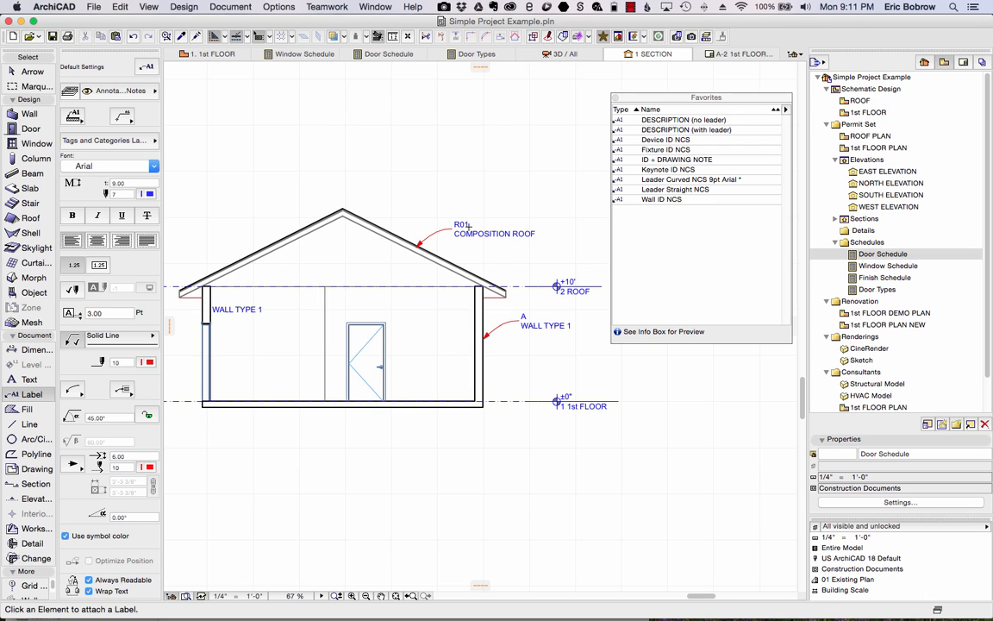
Go to the 1st floor plan and attach an ID + DRAWING NOTE favorite label to the roof's upper edge near its left corner
key("F2")
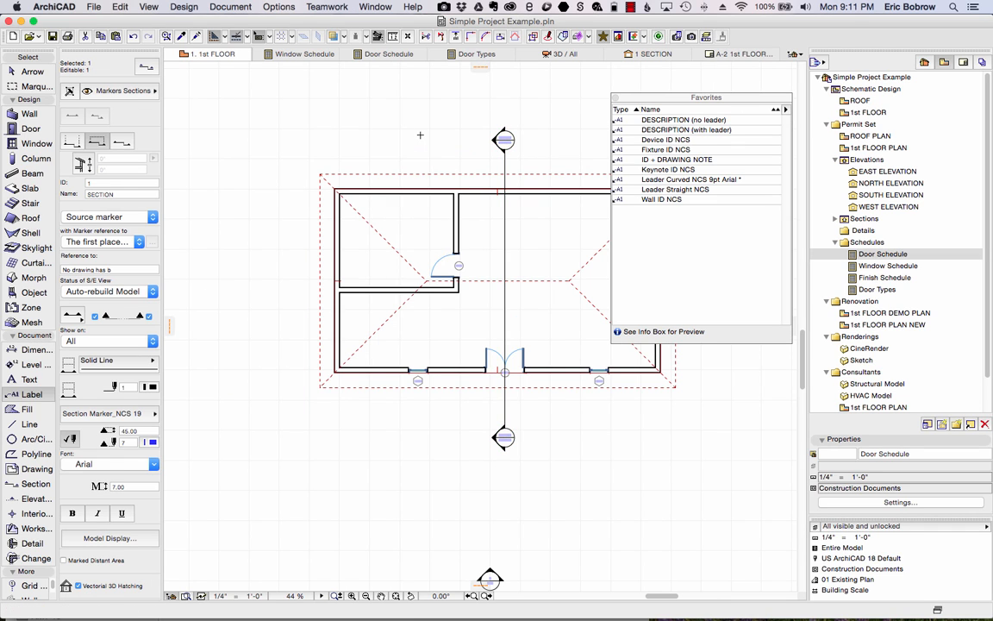
double_click(671, 160)
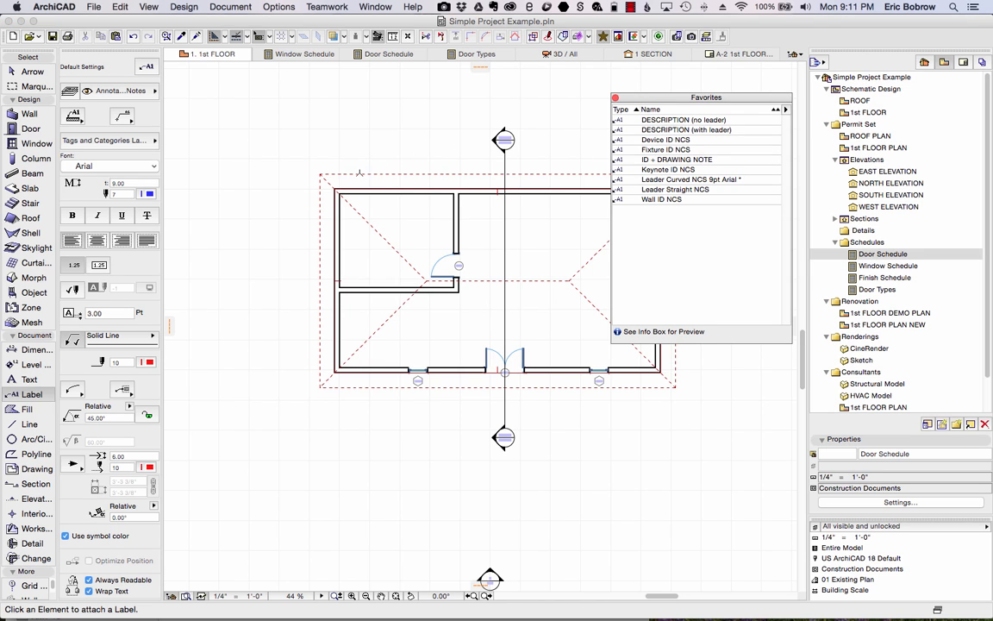
left_click(361, 172)
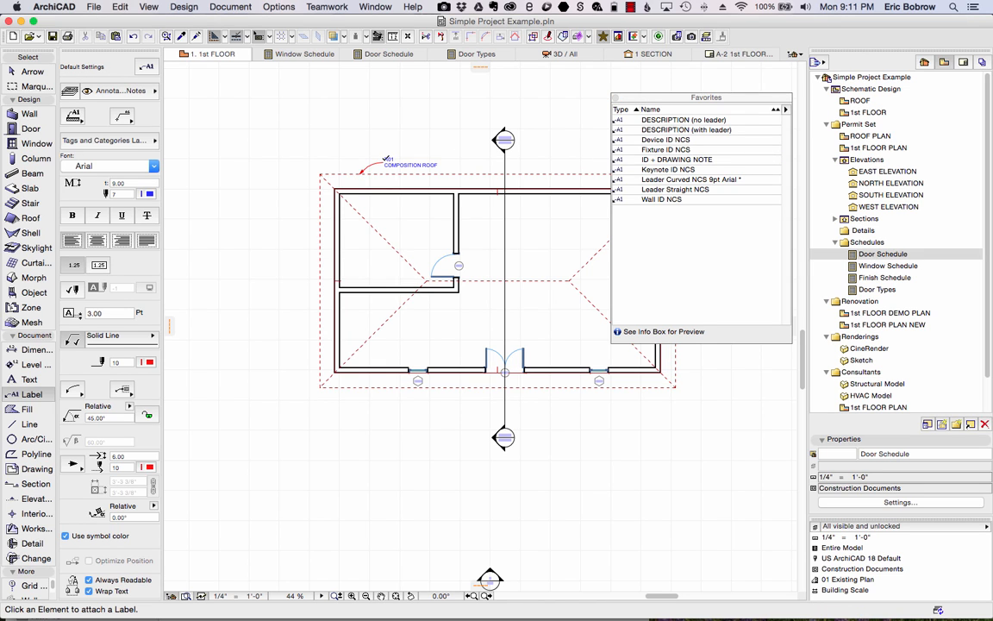
Set the roof's Drawing Note (BCG) property to SPANISH TILE, deselect it and check the roof label in the section view
scroll(384, 160, "up", 5)
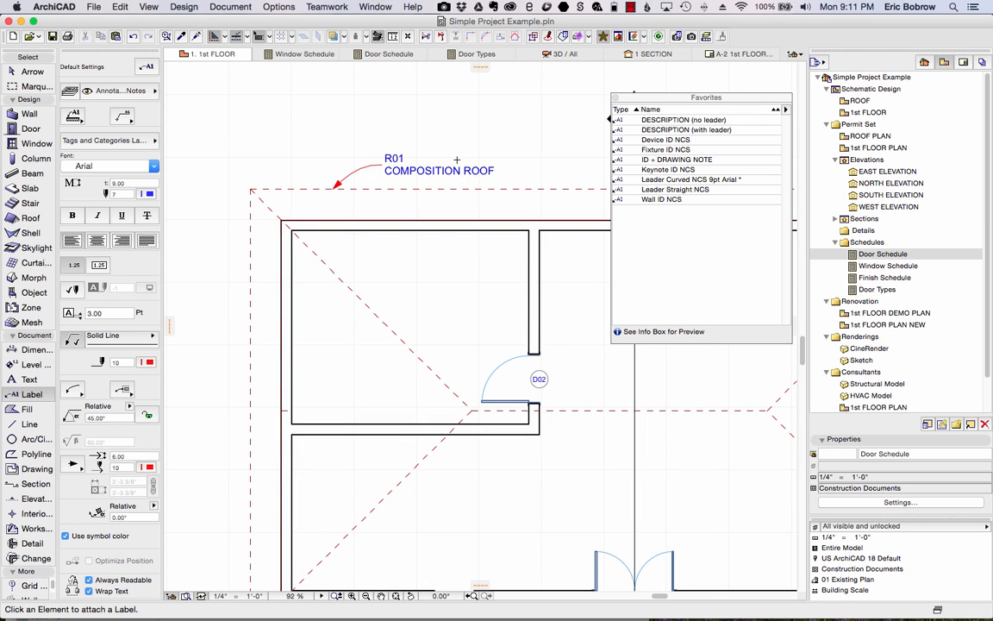
left_click(463, 189, "shift")
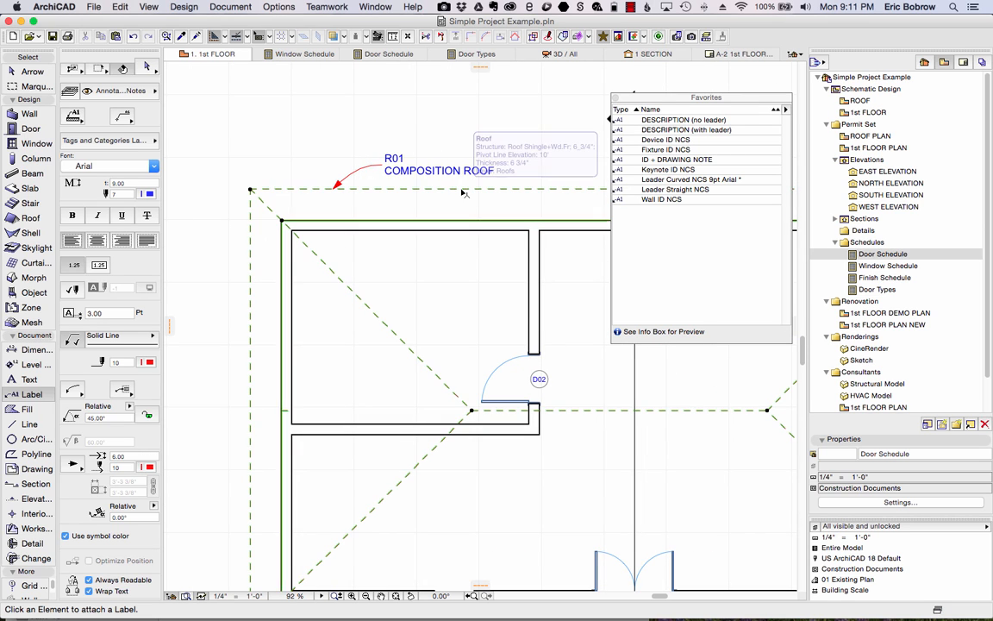
left_click(109, 439)
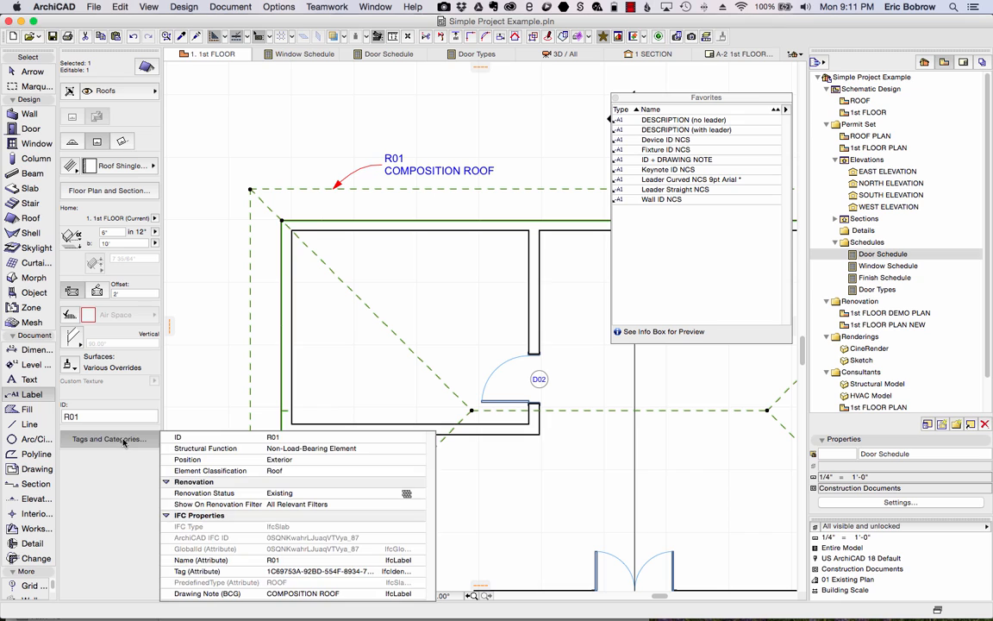
left_click(286, 595)
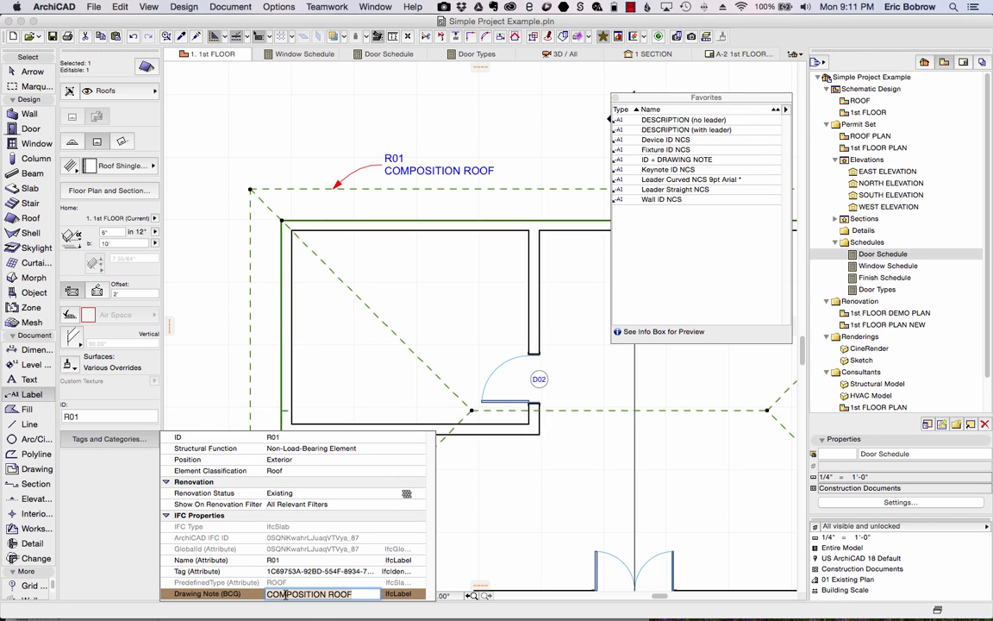
key("super+a")
key("BackSpace")
type("SPANIS")
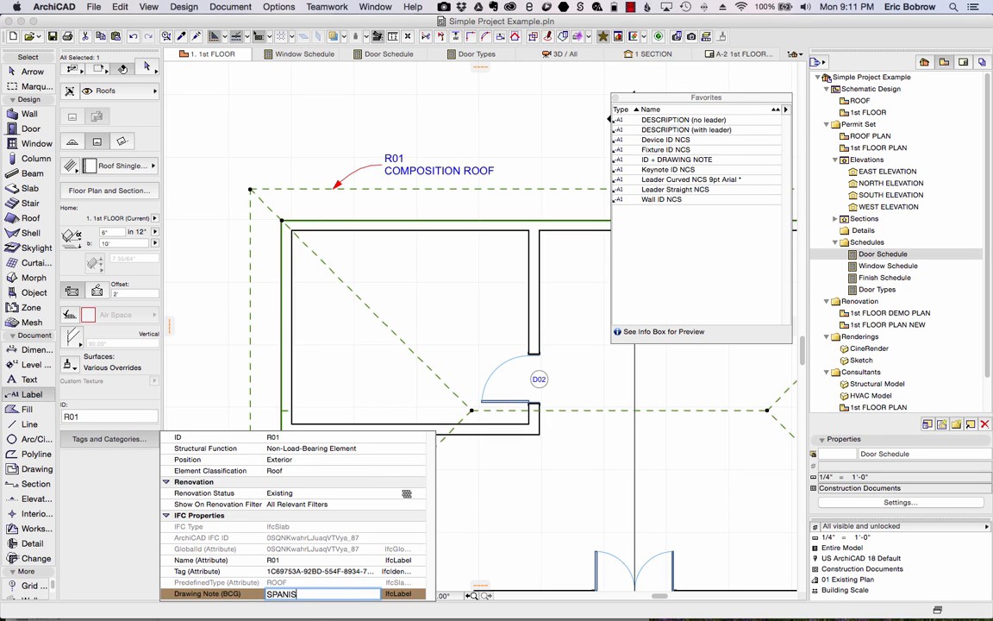
type("H TILE")
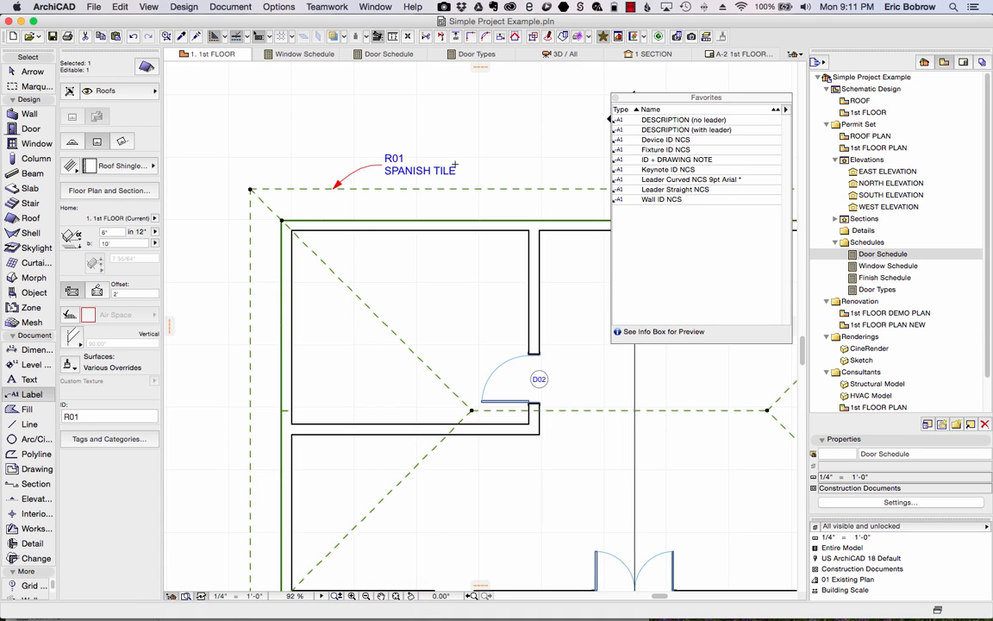
key("Escape")
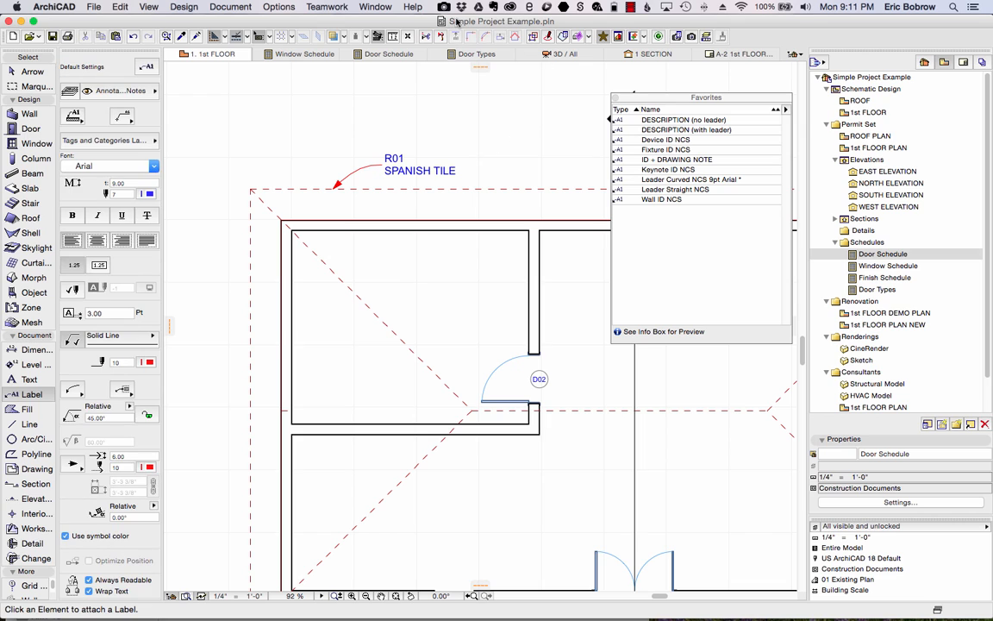
left_click(661, 55)
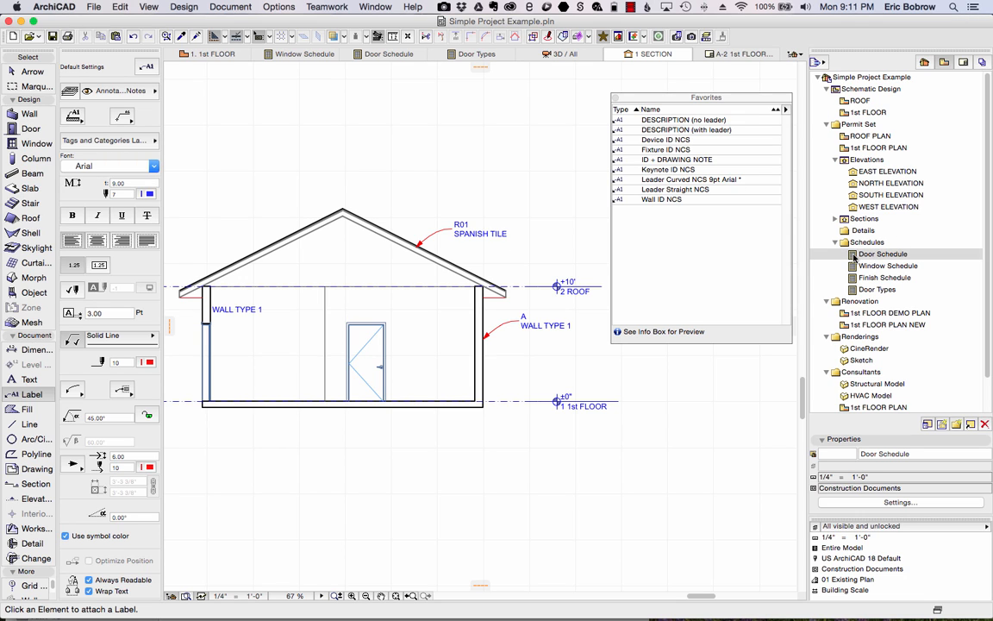
From the Door Schedule's scheme settings, create a new Construction Elements scheme with ID SPEC-1 and name SPECIFICATIONS
double_click(855, 256)
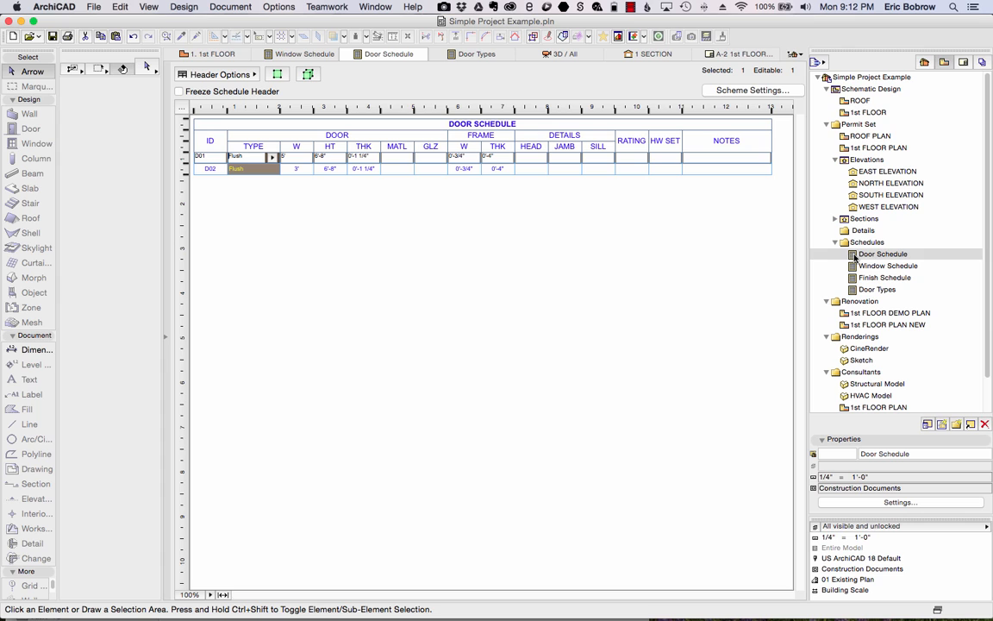
left_click(746, 91)
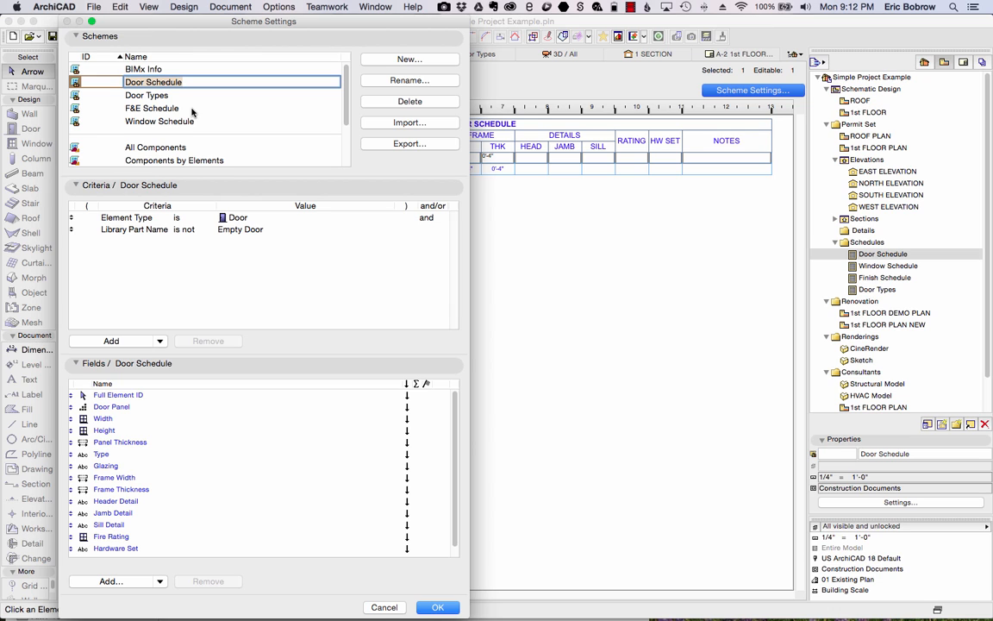
left_click(407, 59)
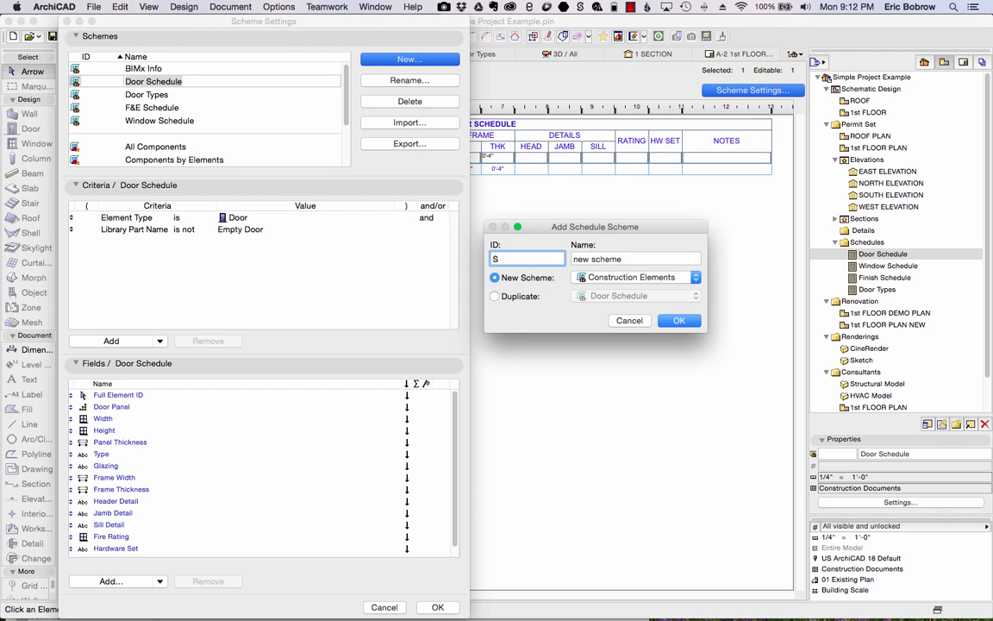
type("SPEC-1")
key("Tab")
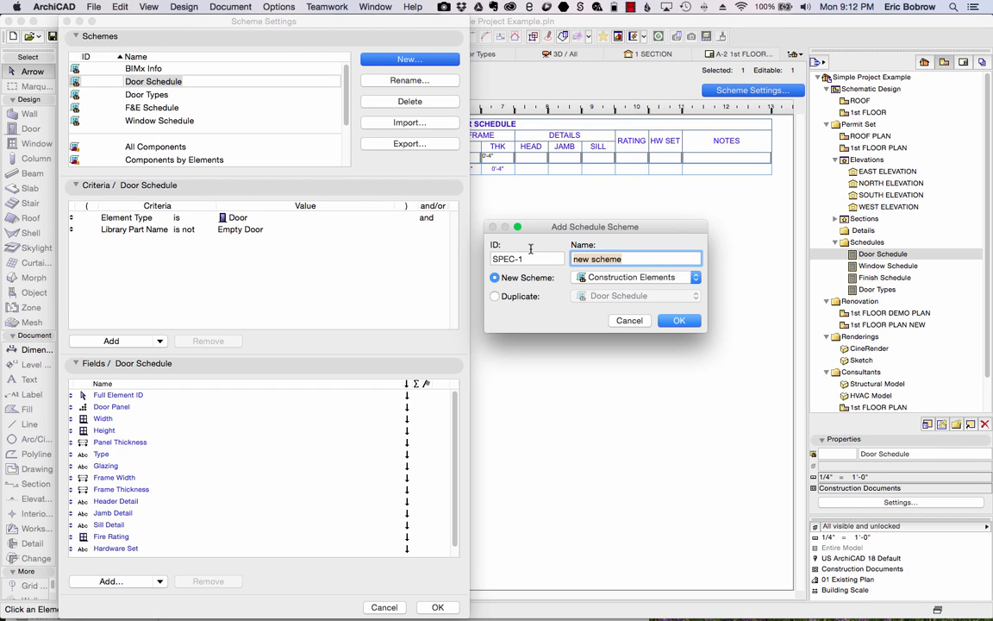
type("SPECIFICATIONS")
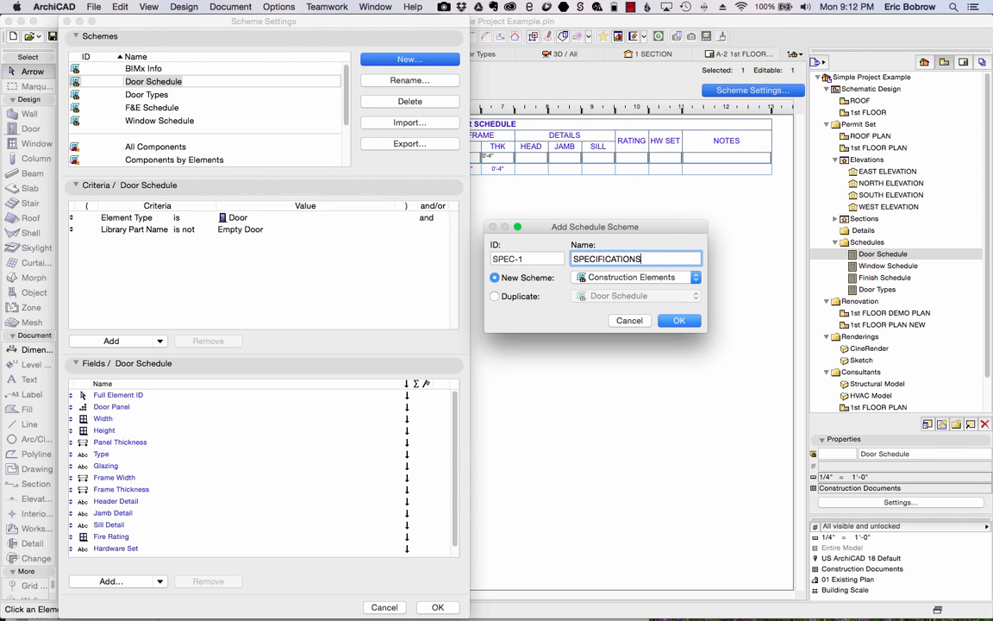
left_click(629, 278)
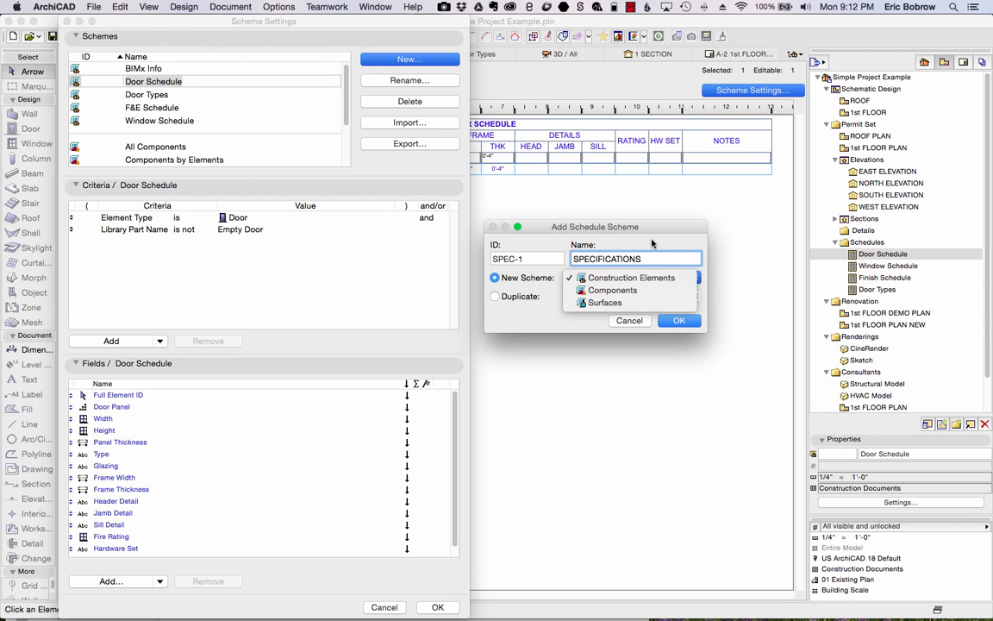
left_click(678, 318)
left_click(678, 320)
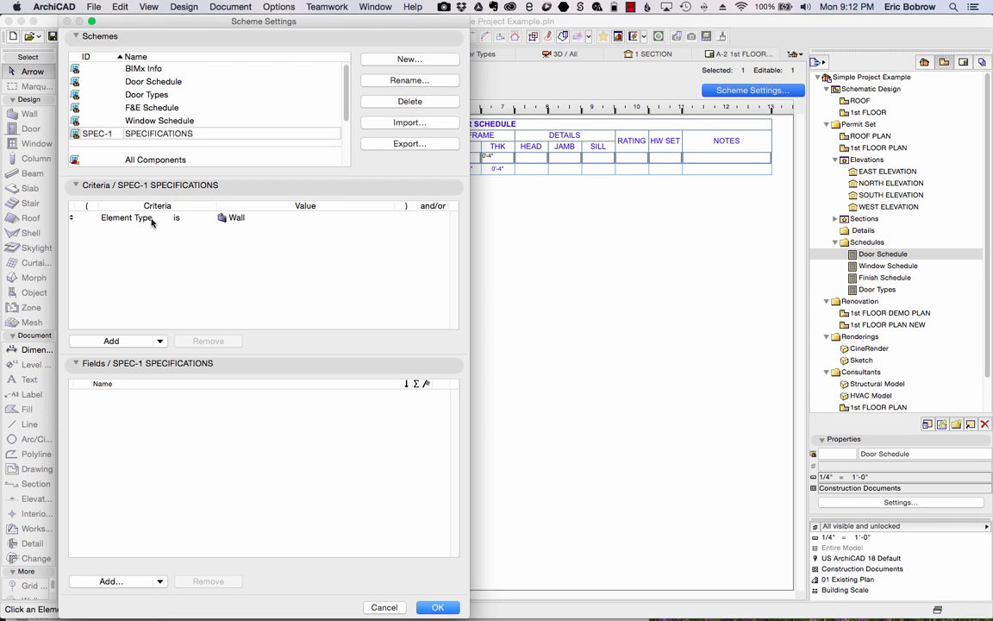
Set the Element Type criterion of the SPEC-1 SPECIFICATIONS scheme to All Types
left_click(221, 217)
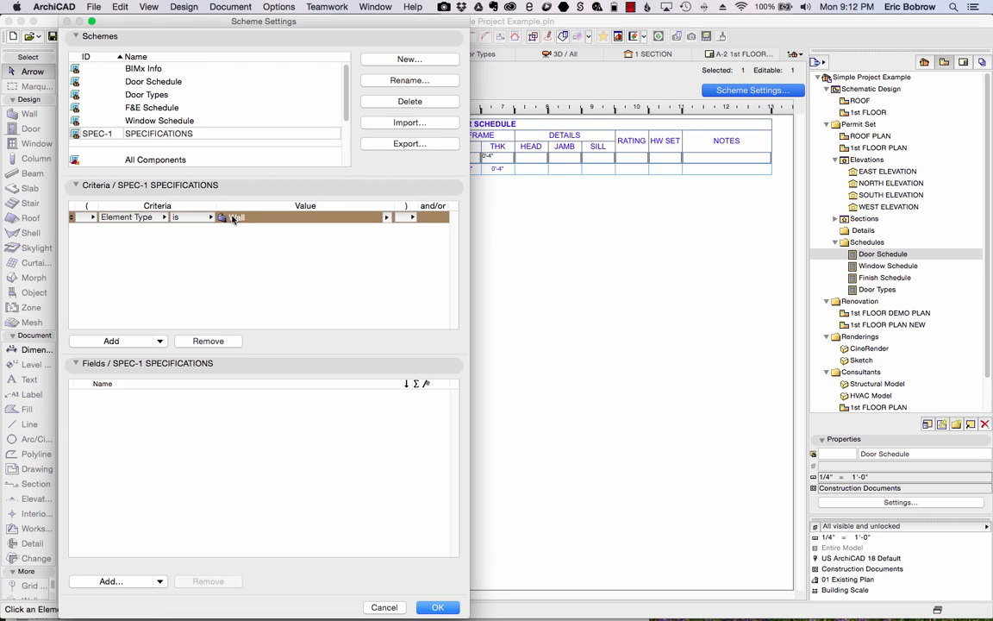
left_click(386, 218)
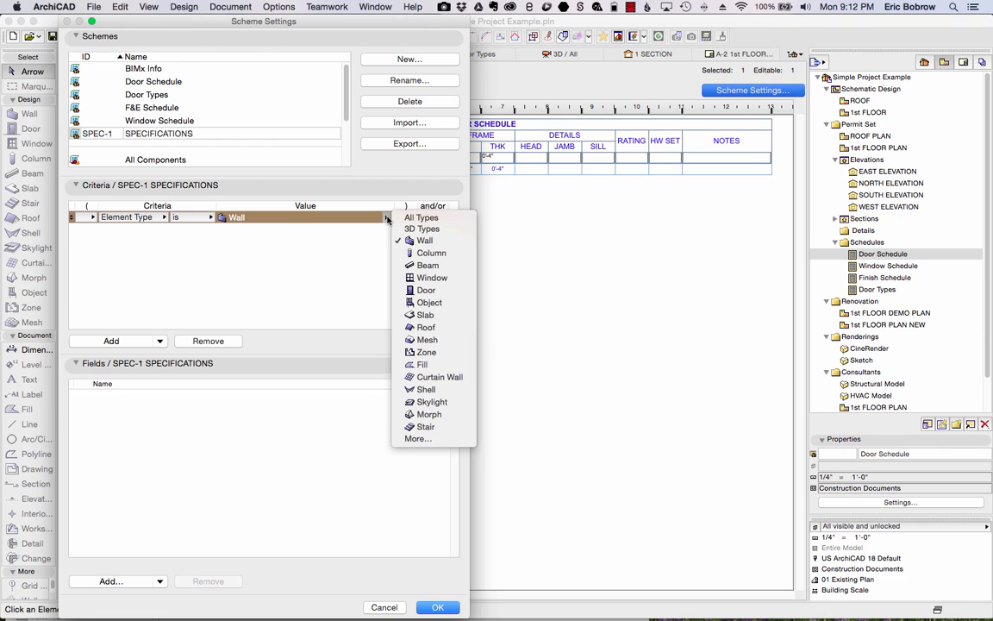
left_click(432, 218)
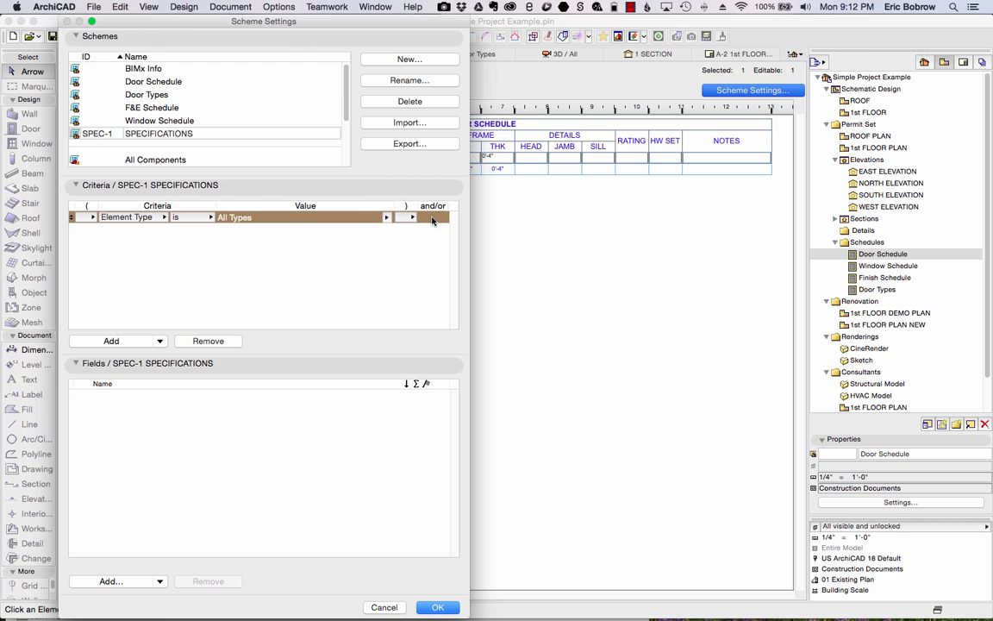
Add the general Full Element ID parameter as the first field of the SPEC-1 SPECIFICATIONS scheme
left_click(122, 583)
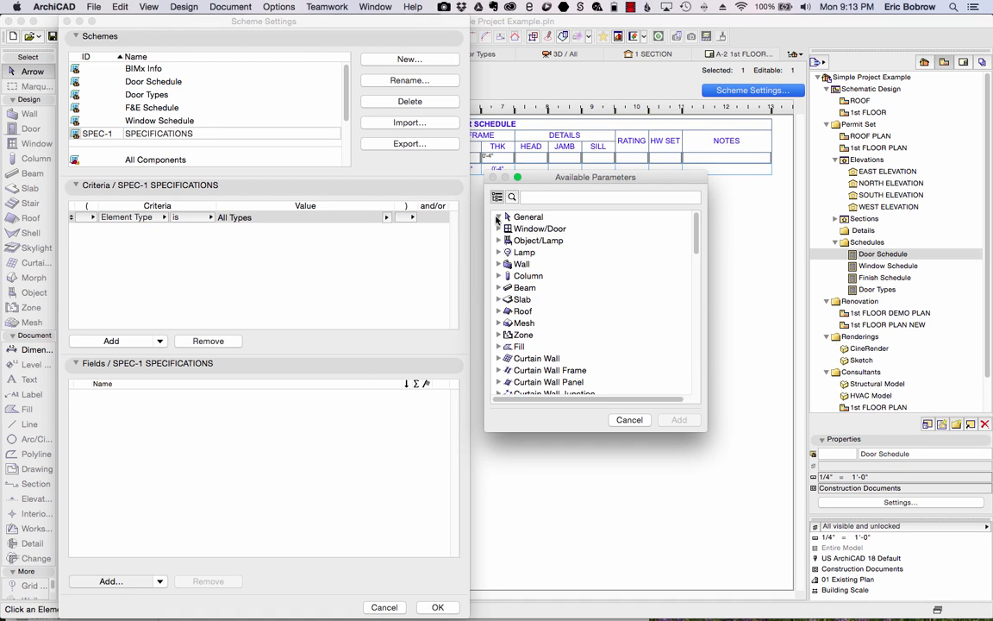
left_click(497, 217)
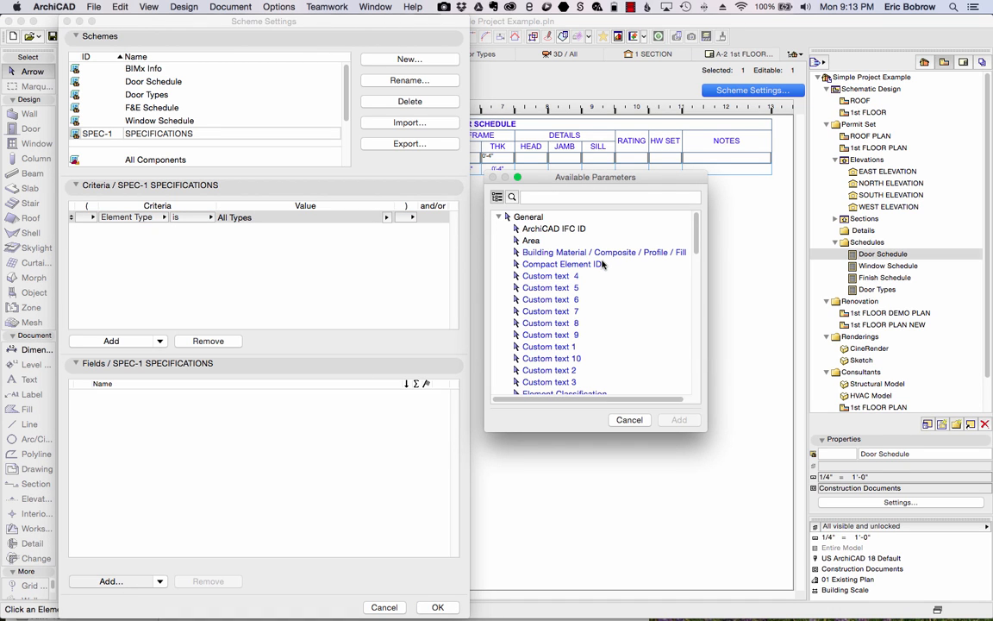
scroll(595, 301, "down", 5)
scroll(596, 301, "down", 3)
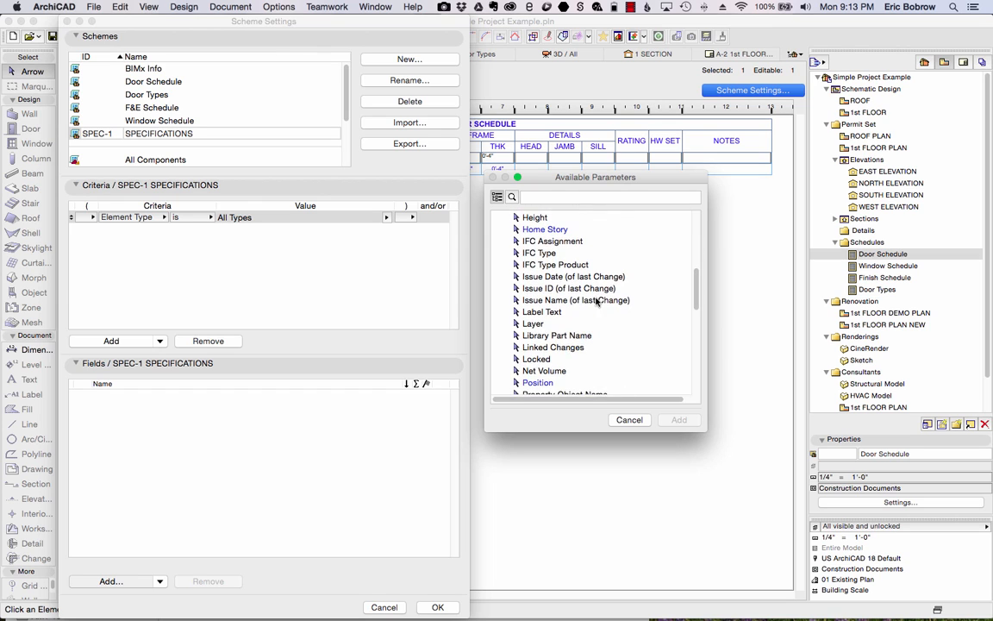
scroll(595, 297, "up", 3)
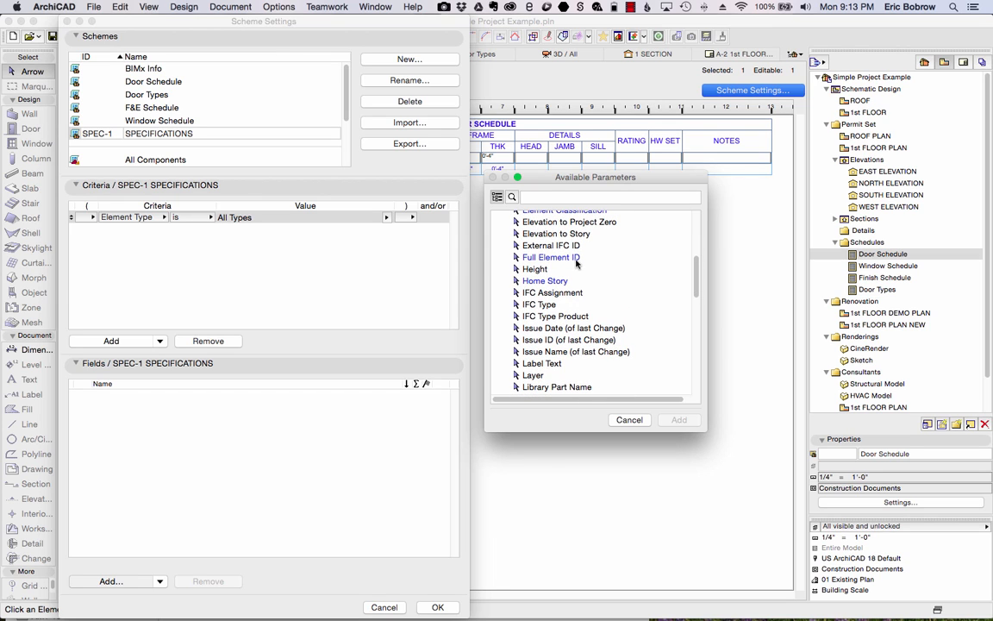
left_click(576, 258)
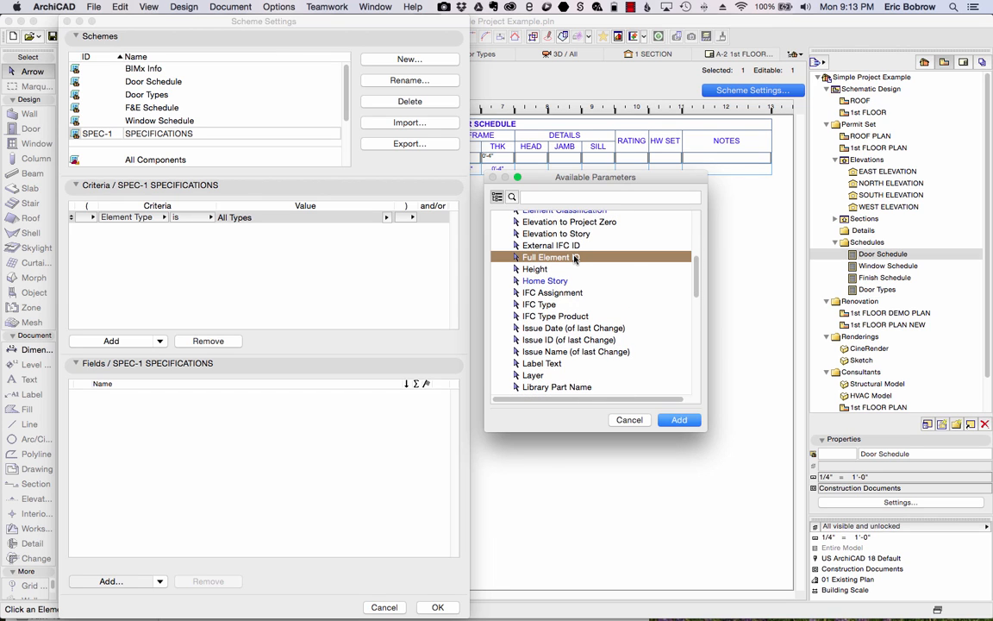
left_click(678, 420)
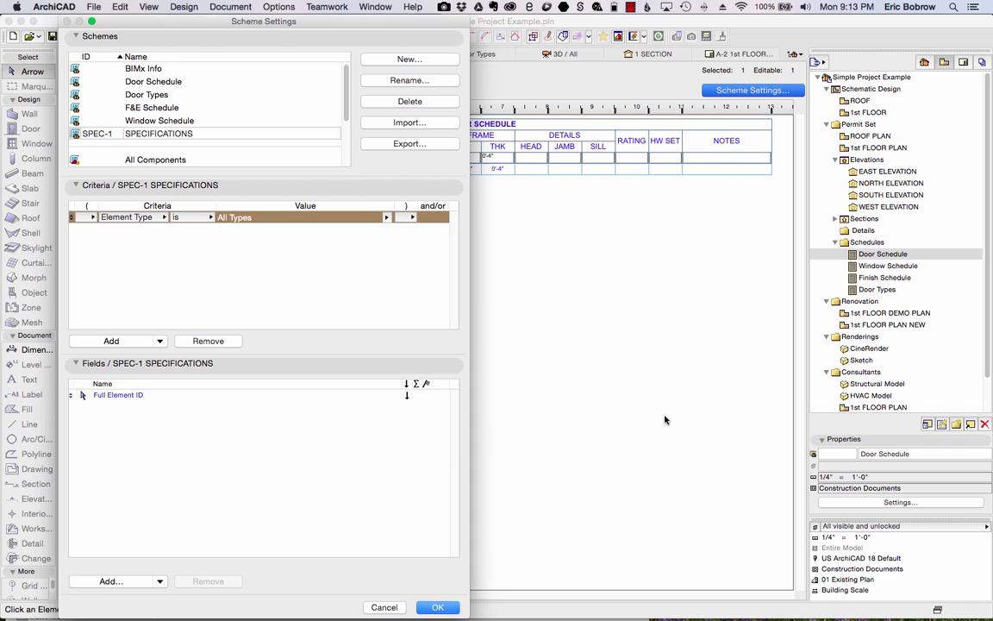
Add the general Type parameter as a field of the SPEC-1 SPECIFICATIONS scheme
left_click(121, 582)
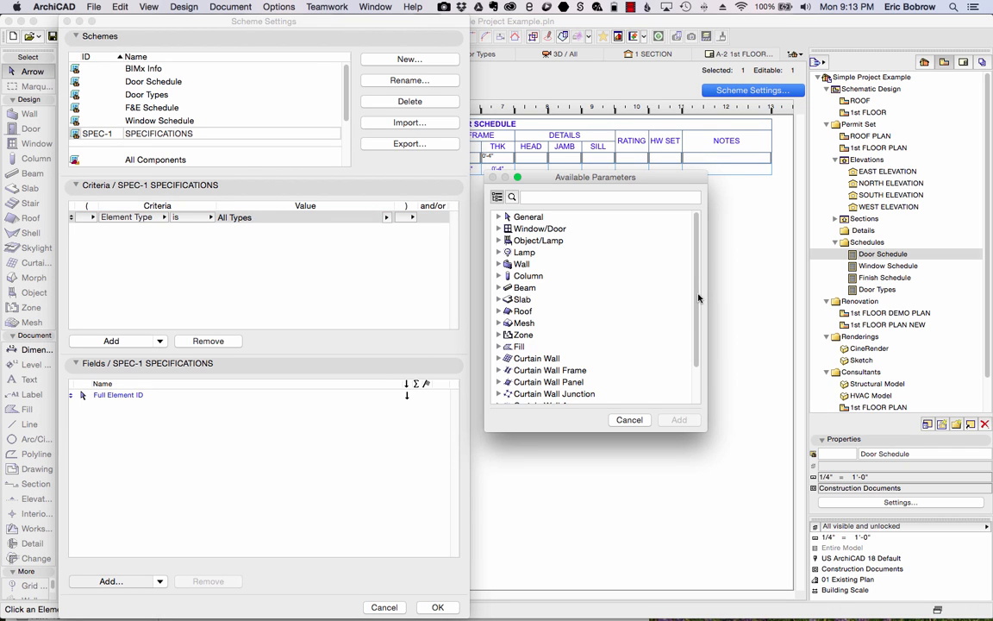
left_click(499, 218)
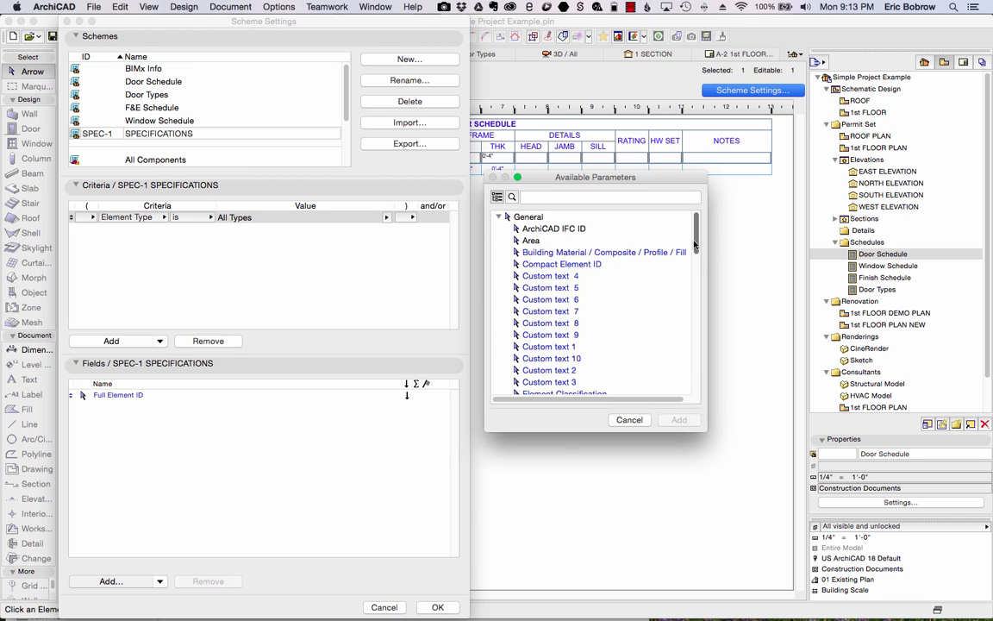
left_click_drag(695, 248, 695, 334)
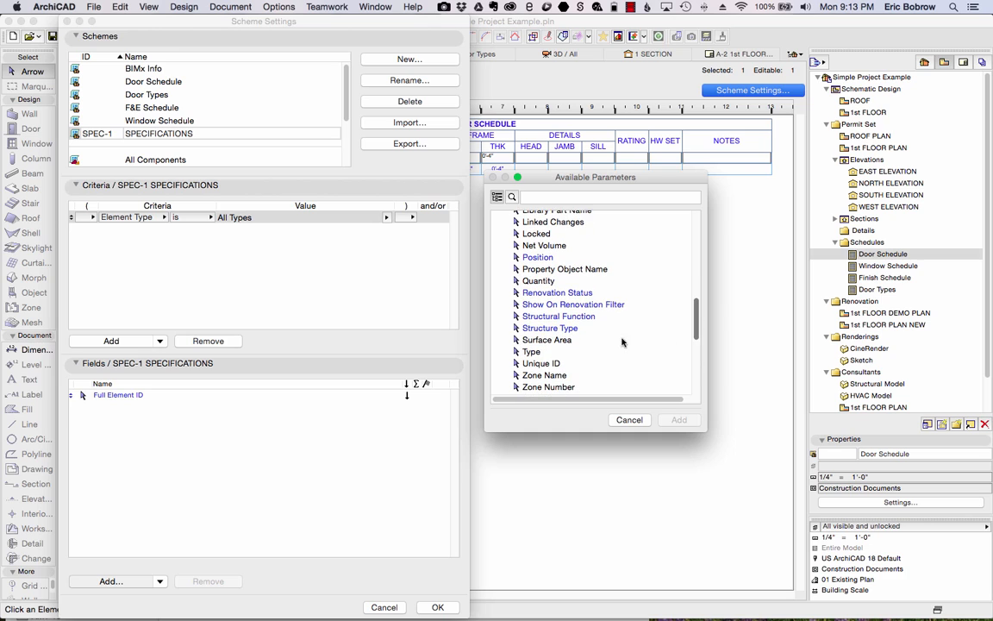
left_click(545, 352)
left_click(674, 420)
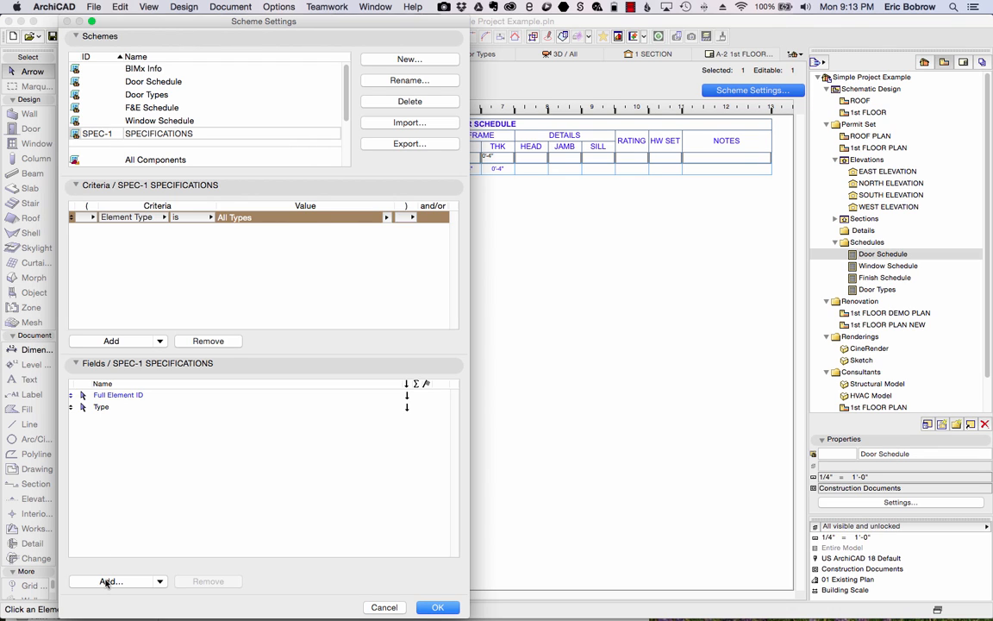
Add the BCG IFC properties Description and Drawing Note as fields, place Drawing Note above Description, and accept the scheme settings
left_click(161, 583)
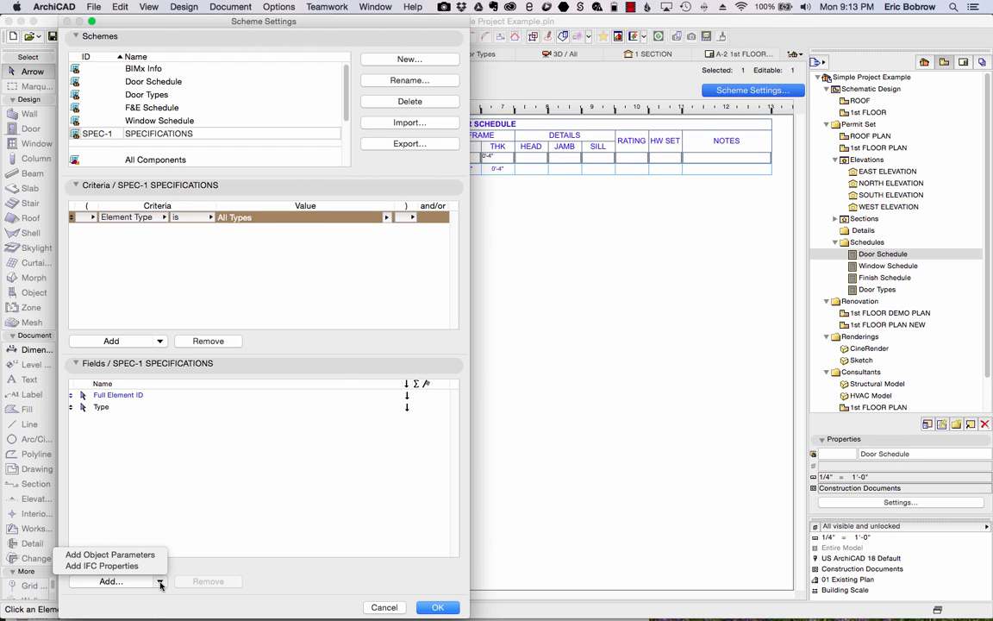
left_click(119, 567)
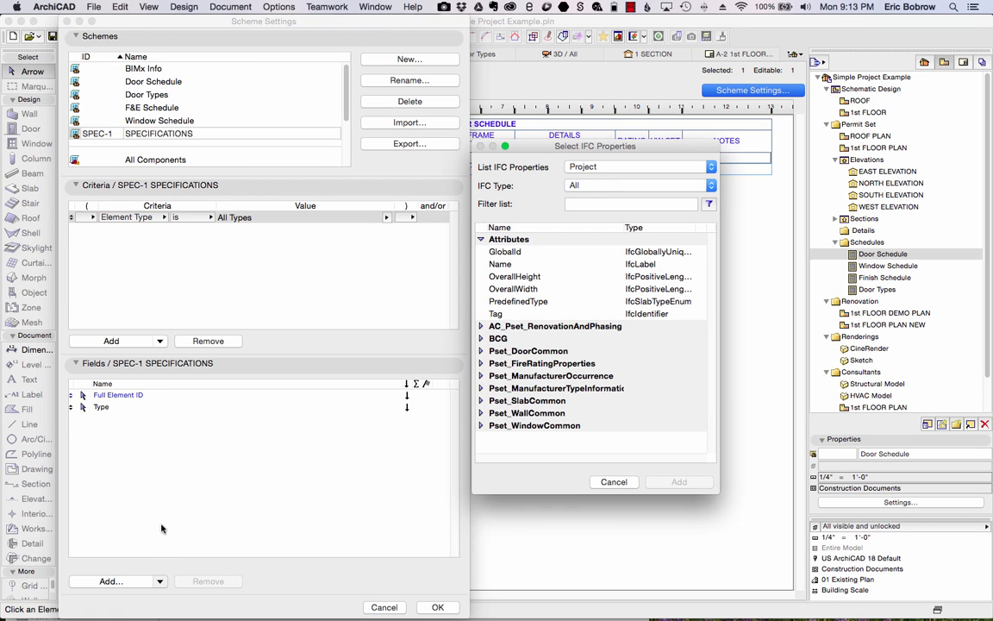
left_click(480, 338)
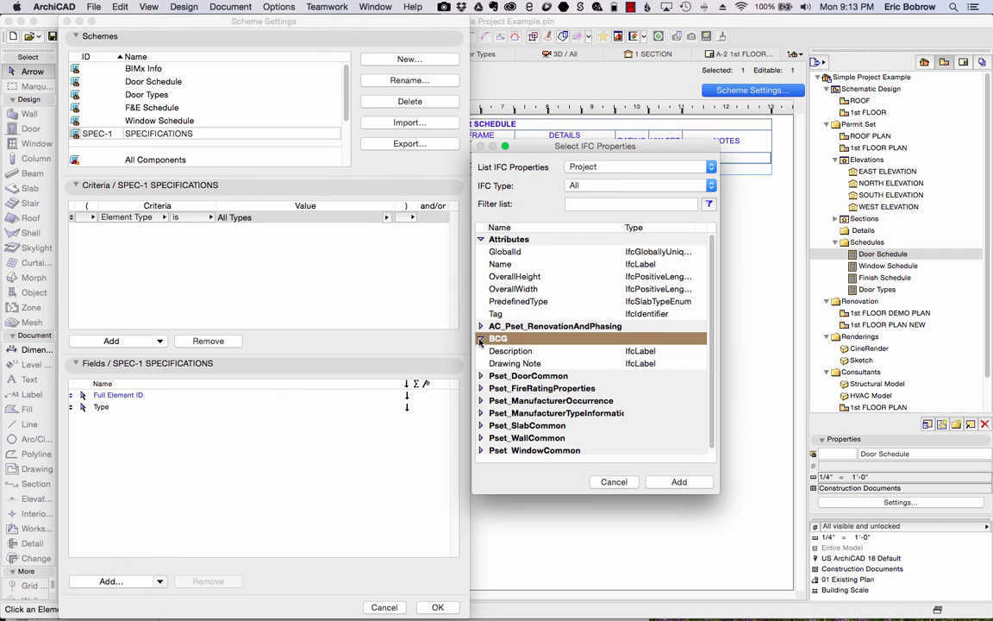
left_click(641, 363)
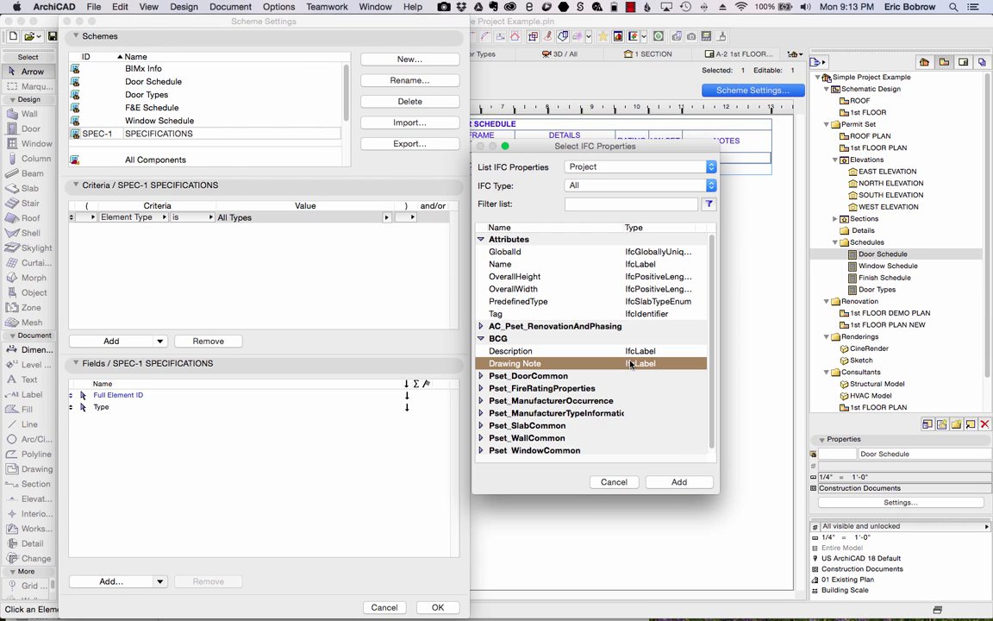
left_click(628, 352, "shift")
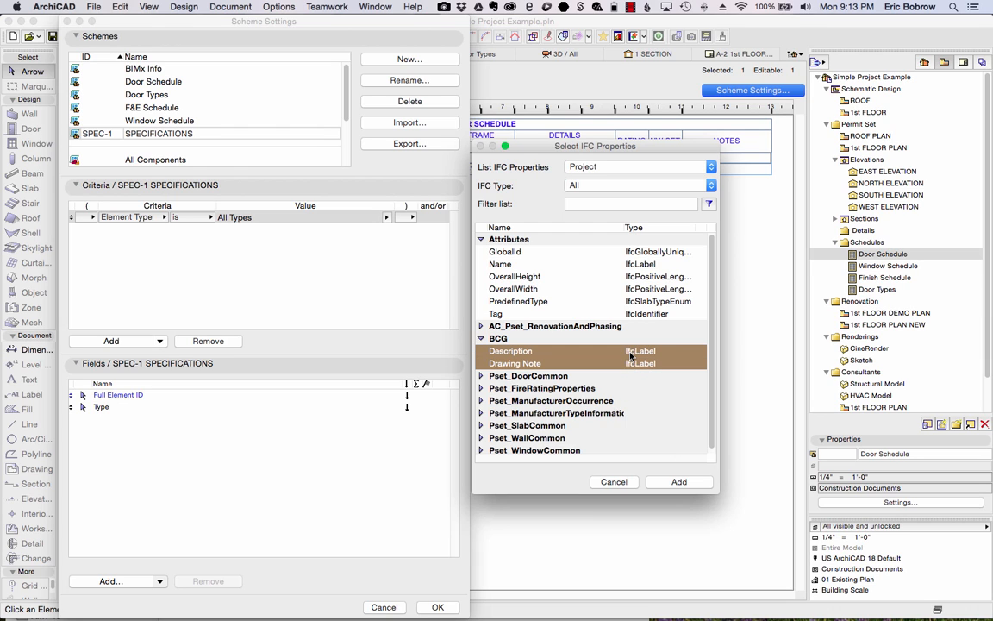
left_click(678, 481)
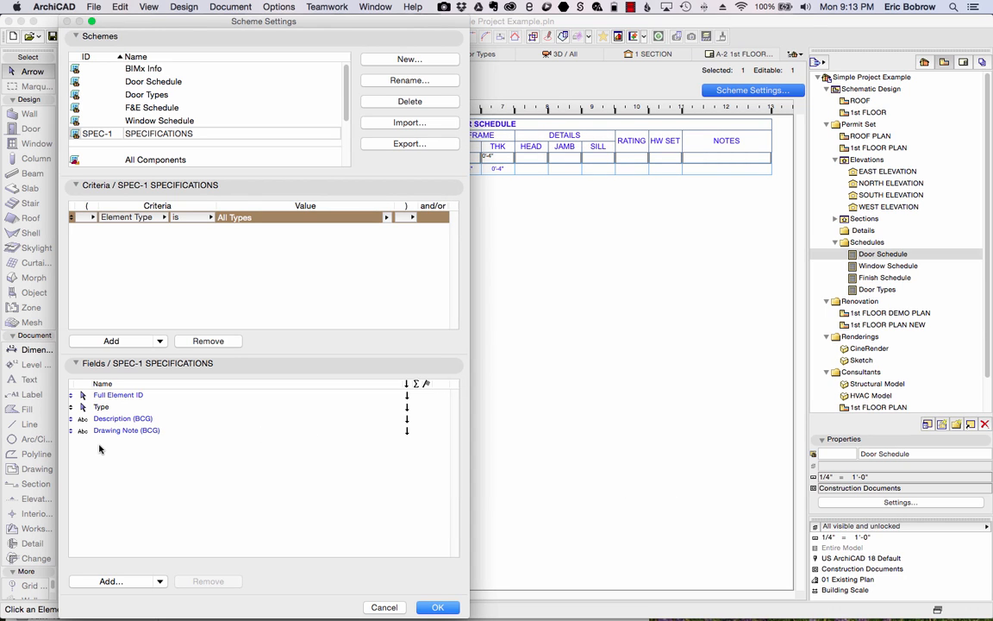
left_click_drag(69, 430, 72, 417)
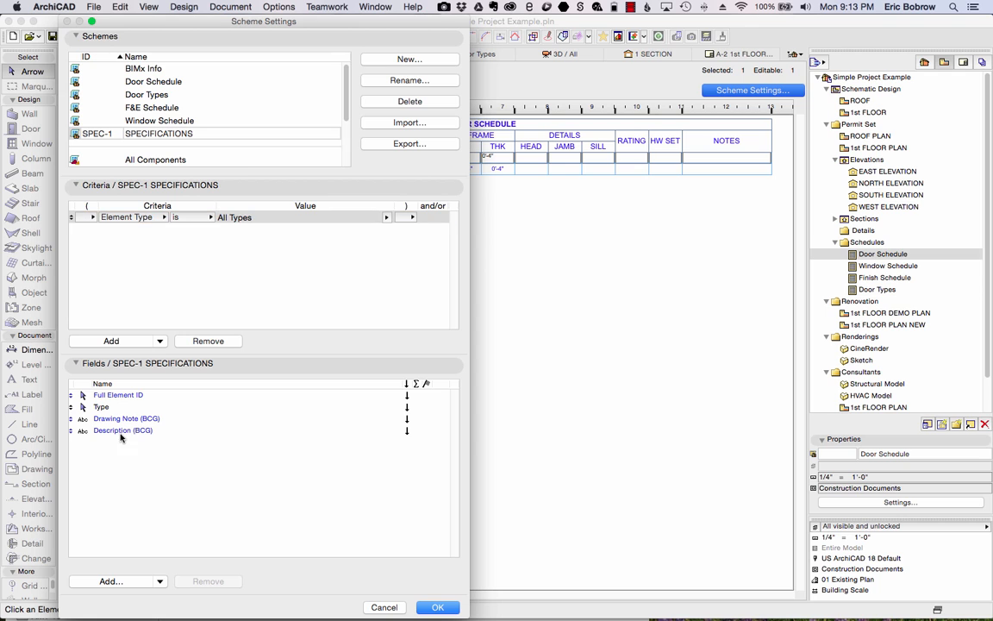
left_click(438, 608)
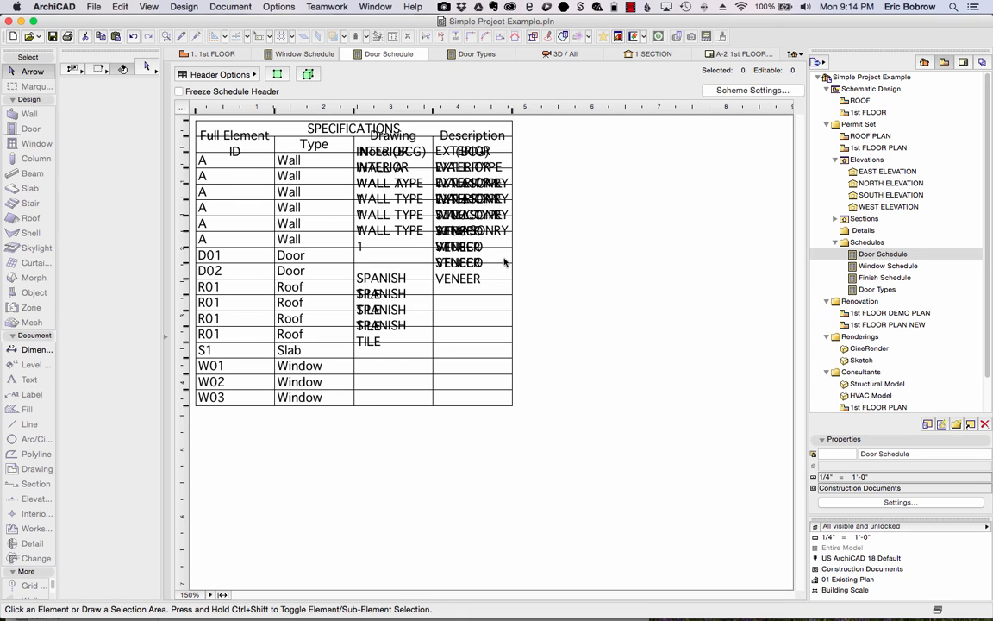
Widen the schedule's Drawing Note and Description columns and set the value rows' height to 0.50 in
mouse_move(432, 110)
left_mouse_down()
mouse_move(415, 110)
mouse_move(508, 110)
left_mouse_up()
left_click_drag(592, 111, 758, 110)
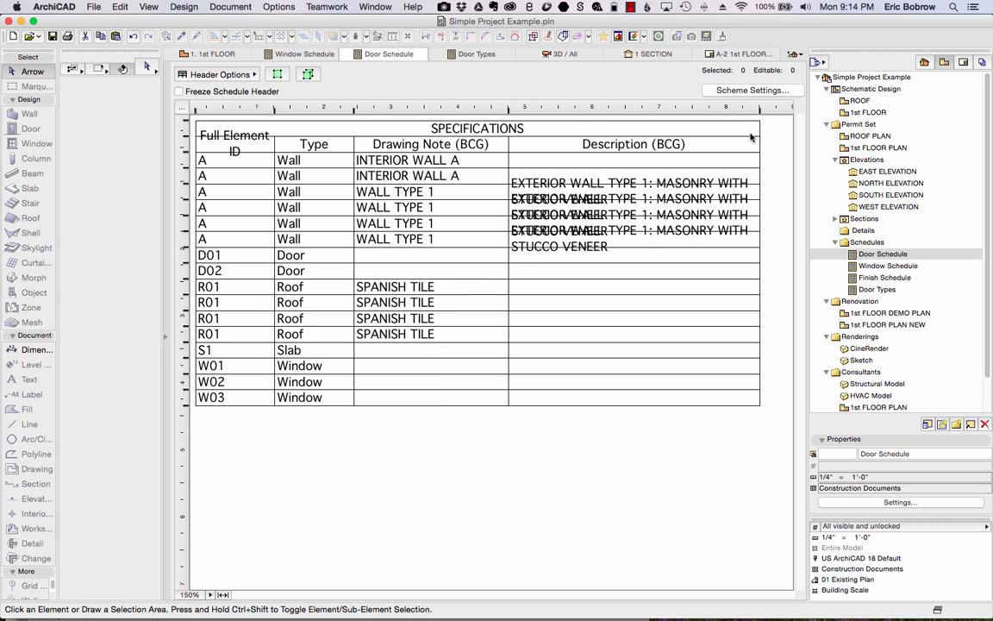
left_click(674, 178)
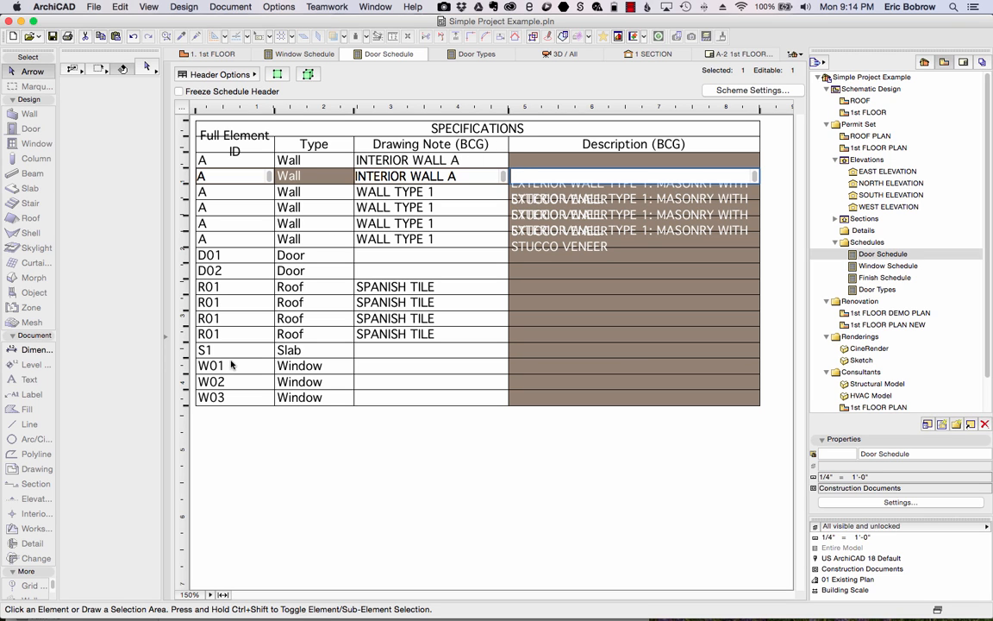
left_click(167, 338)
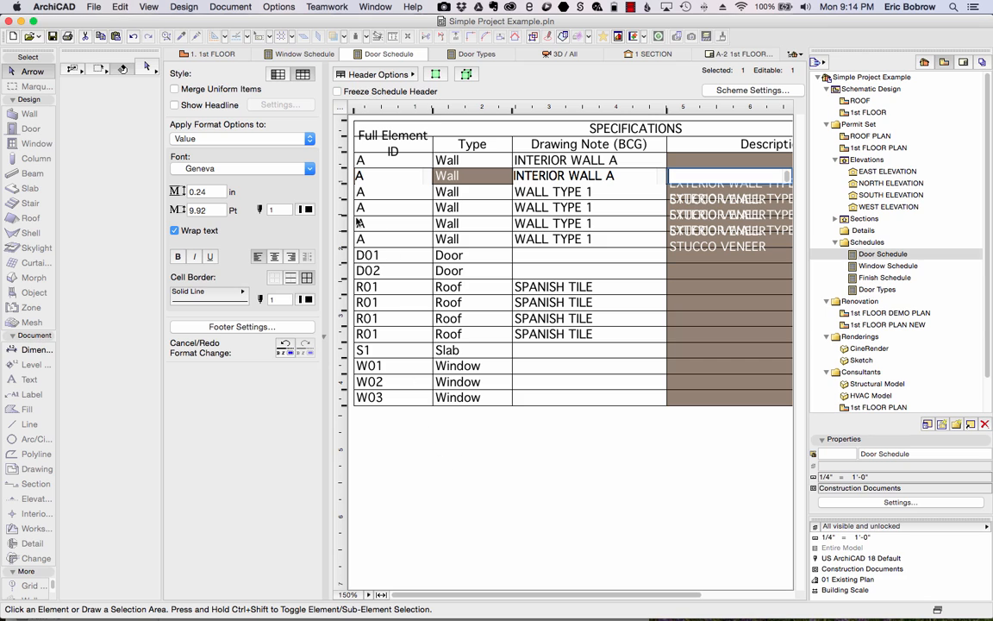
left_click(176, 191)
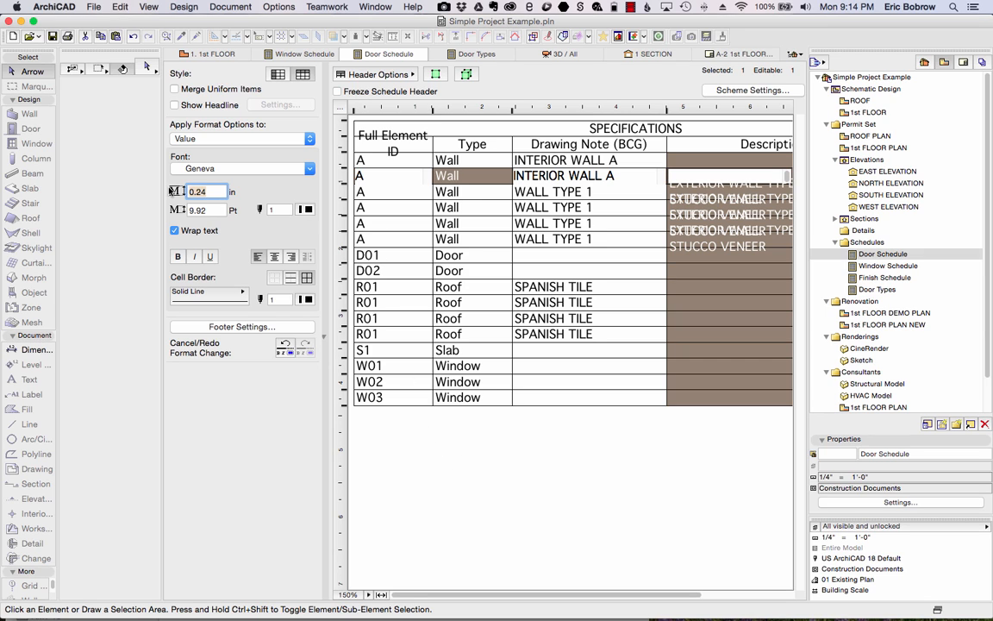
type("0.50")
key("Return")
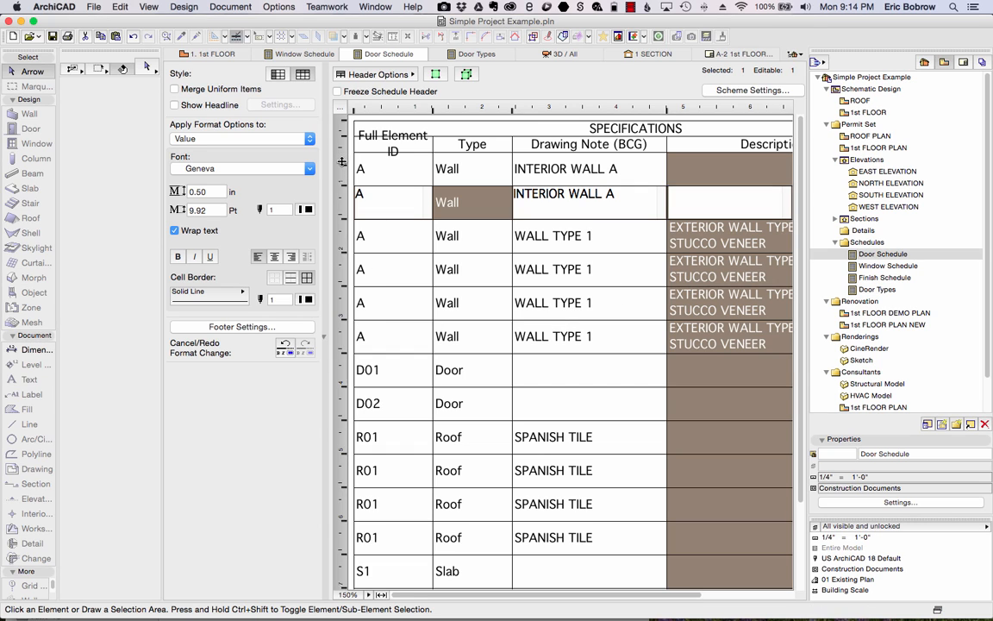
Make the header row taller to fit the two-line Full Element ID heading, hide the format options and deselect the cell
left_click_drag(343, 154, 343, 166)
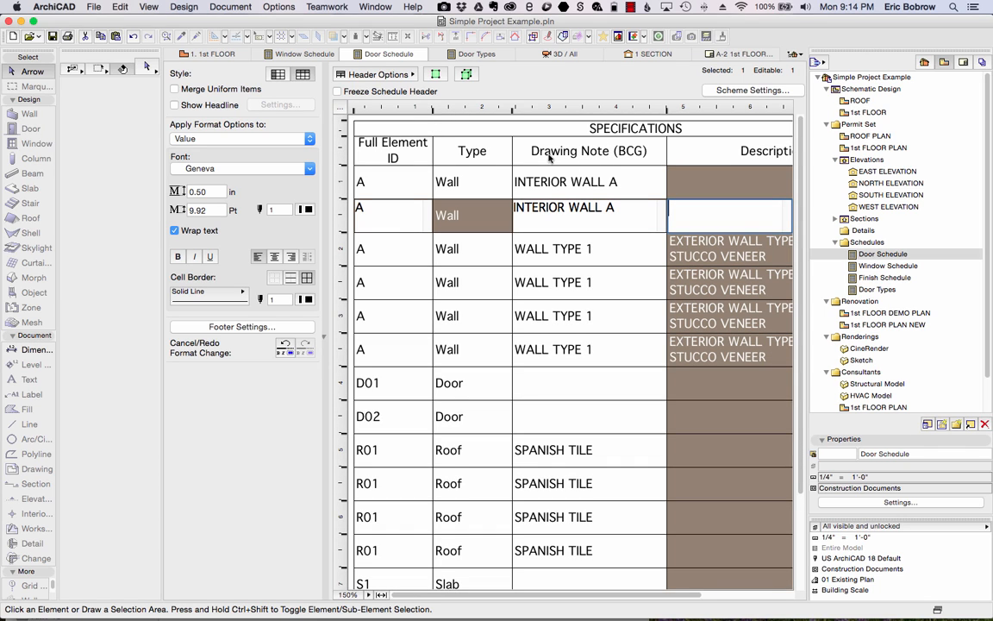
left_click(325, 336)
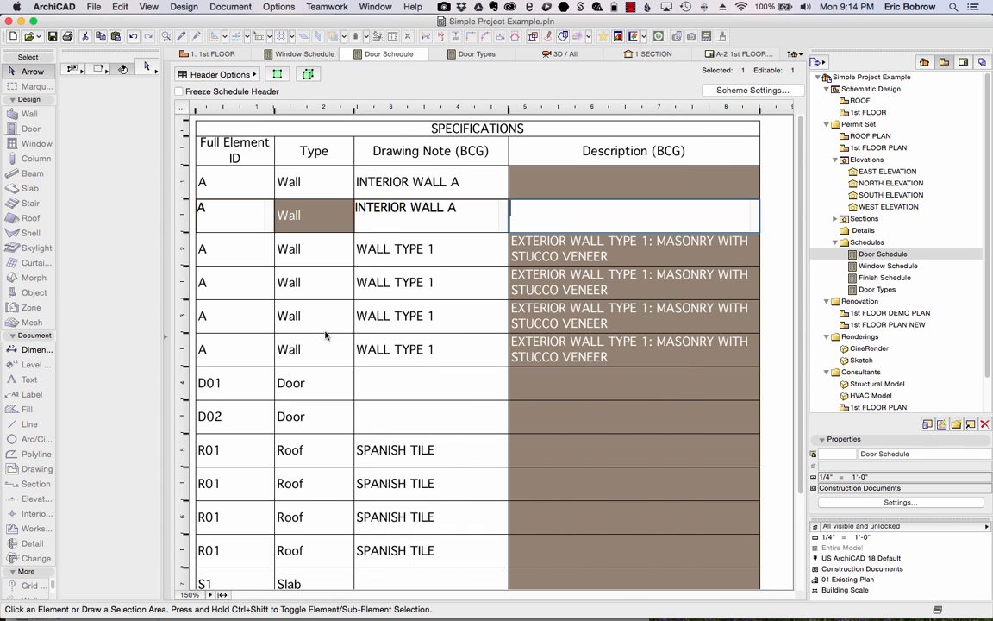
left_click(779, 246)
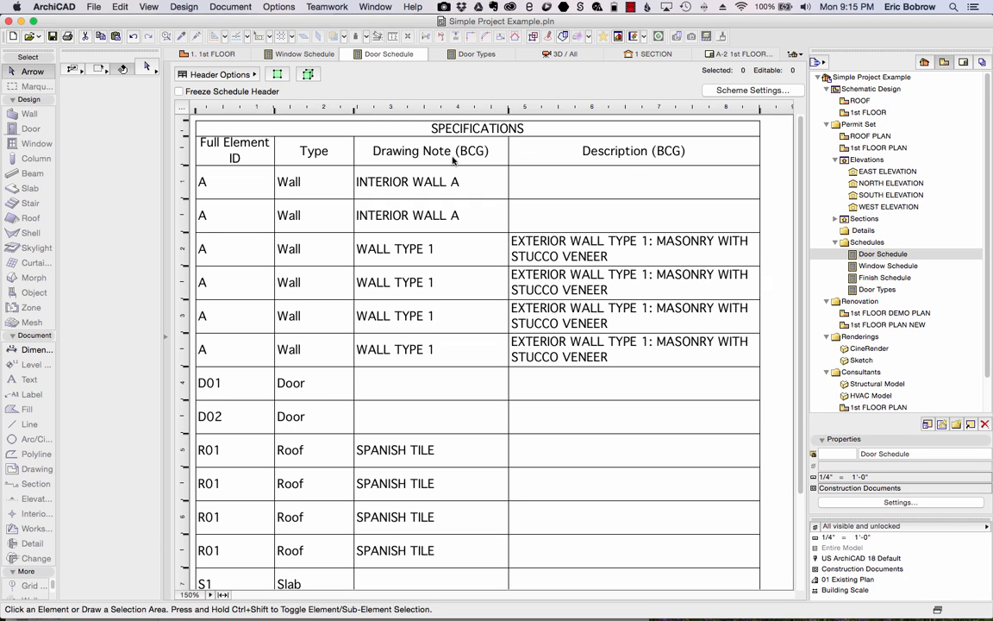
For door D01 in the schedule, enter EXTERIOR DOOR as the Drawing Note and DOUBLE DOOR as the Description
left_click(403, 391)
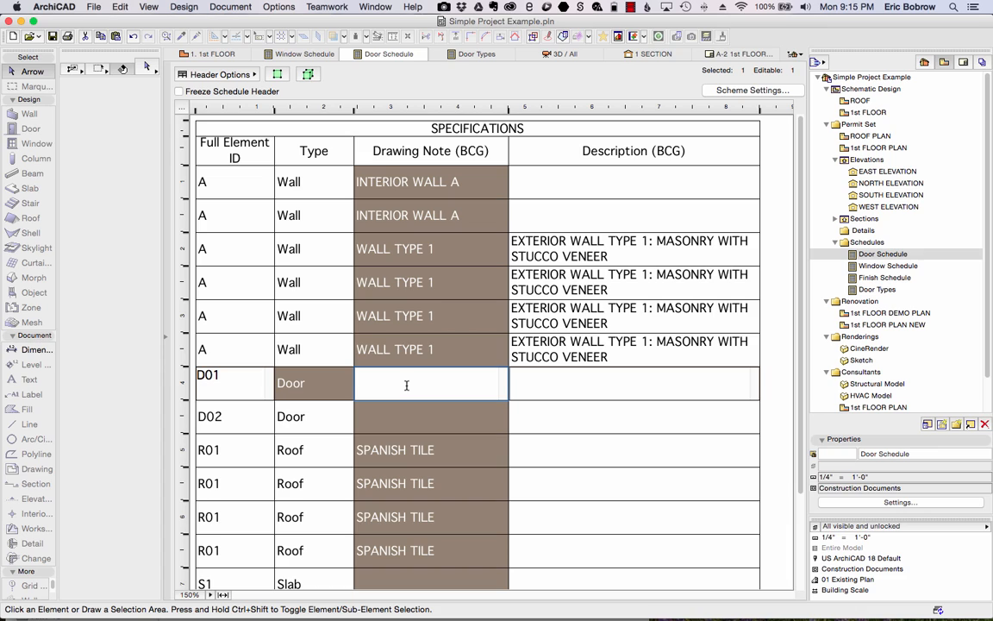
type("EXTERIOR DOOR")
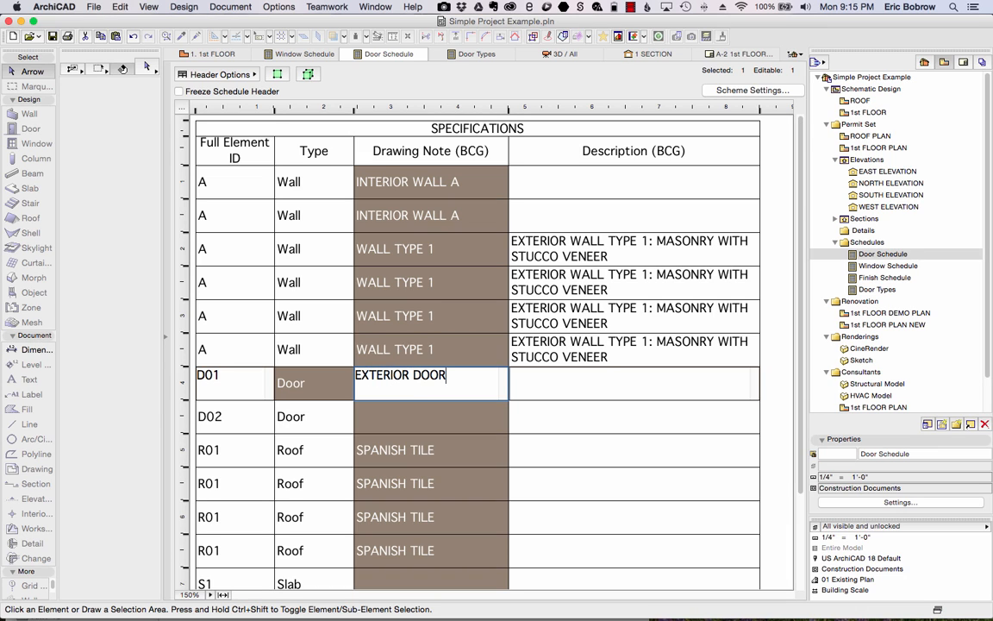
left_click(558, 382)
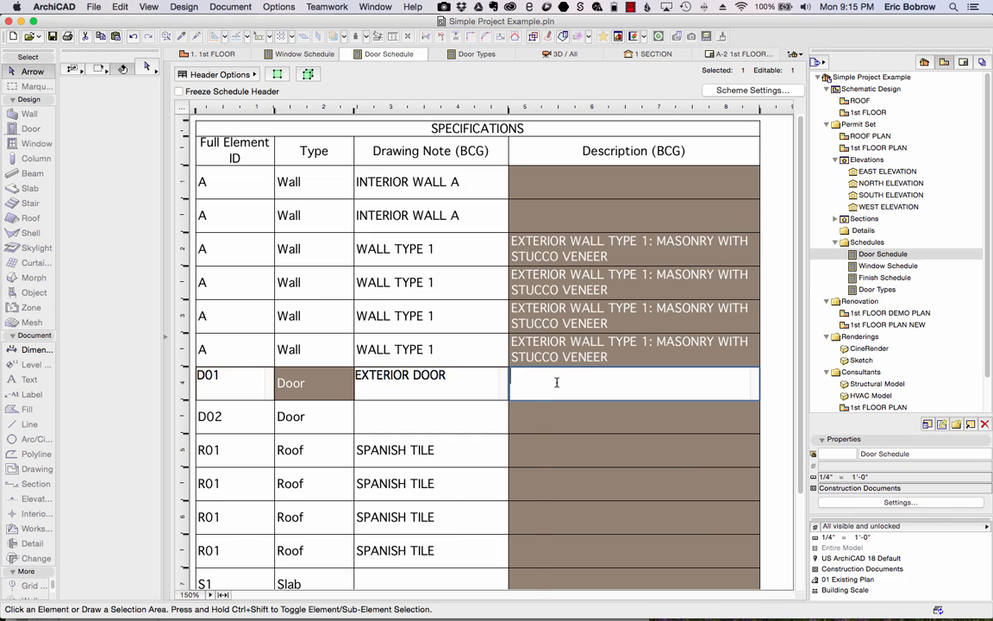
type("DOUBLE DOOR")
Show door D01 on the 1st floor plan, view its tags and categories, then close the favorites list and deselect the door
left_click(276, 76)
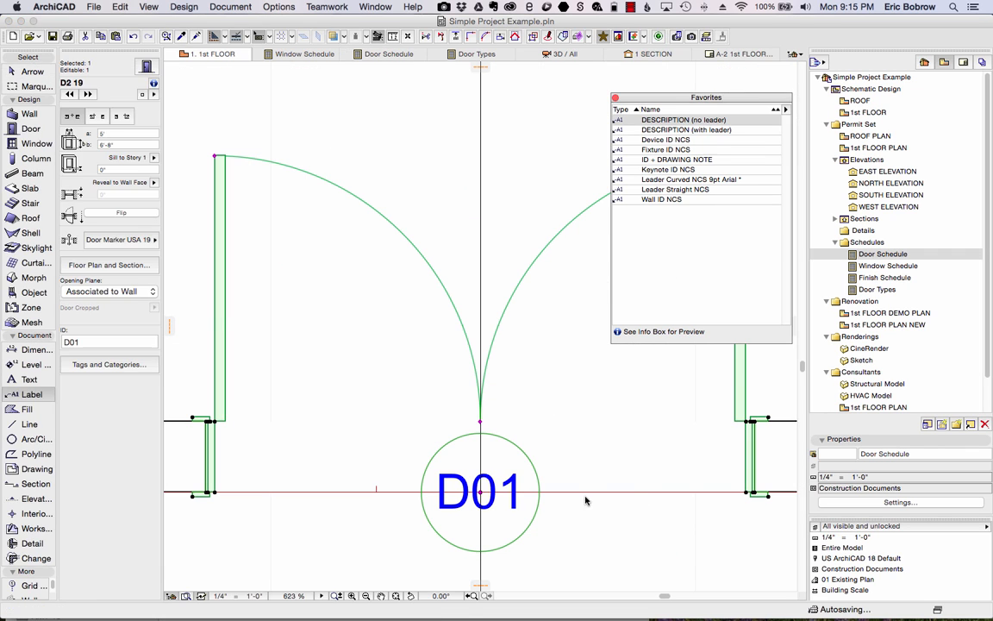
left_click(110, 365)
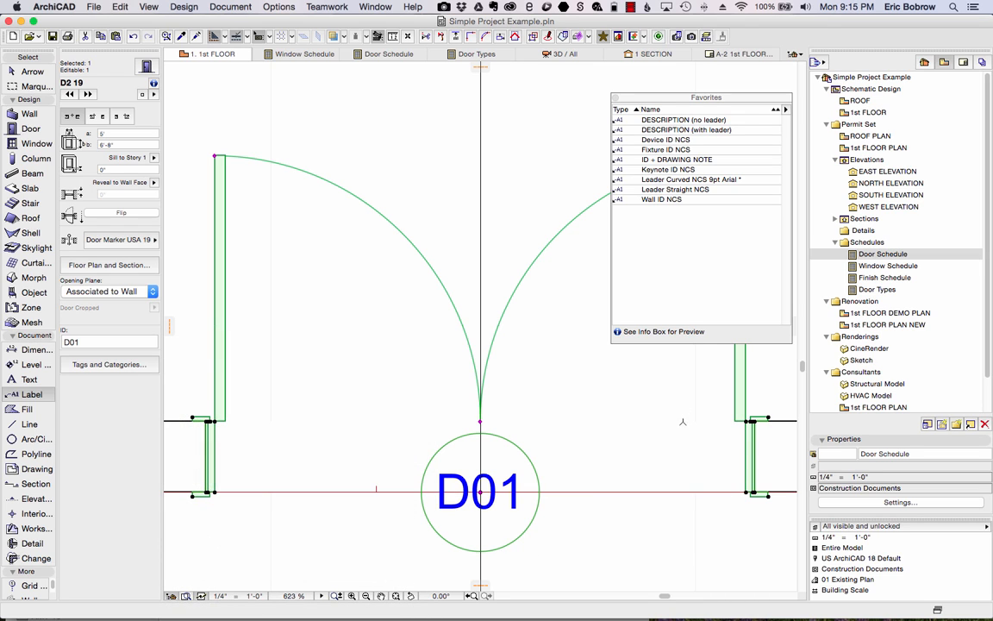
key("super+apostrophe")
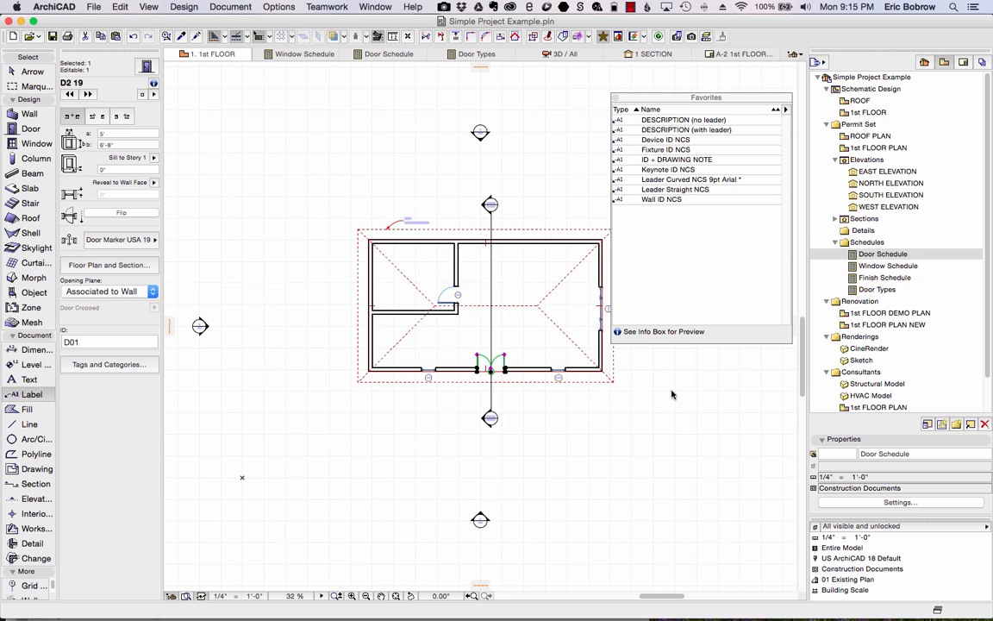
left_click(614, 98)
key("Escape")
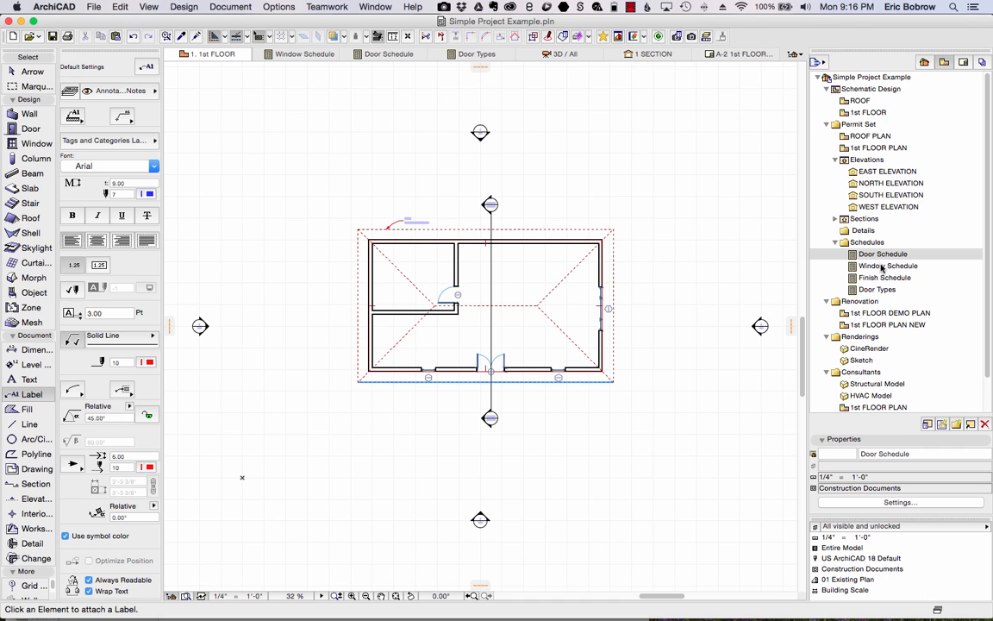
Open the SPEC-1 SPECIFICATIONS element schedule from the project map
left_click(926, 63)
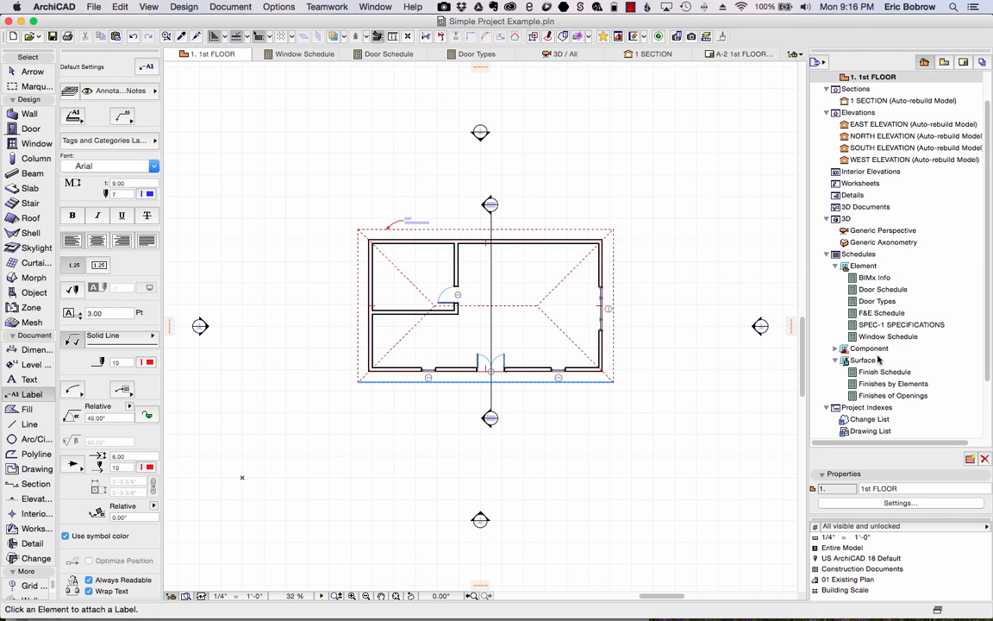
left_click(853, 325)
double_click(854, 325)
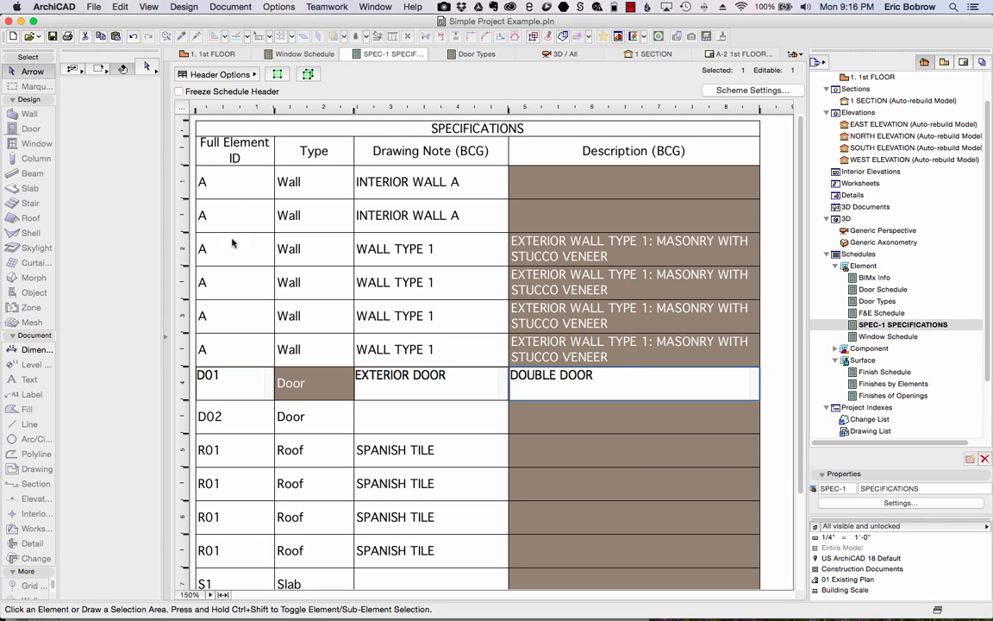
Make Type the first, flagged field in the SPECIFICATIONS scheme, above Full Element ID, and show the schedule's headline
left_click(164, 337)
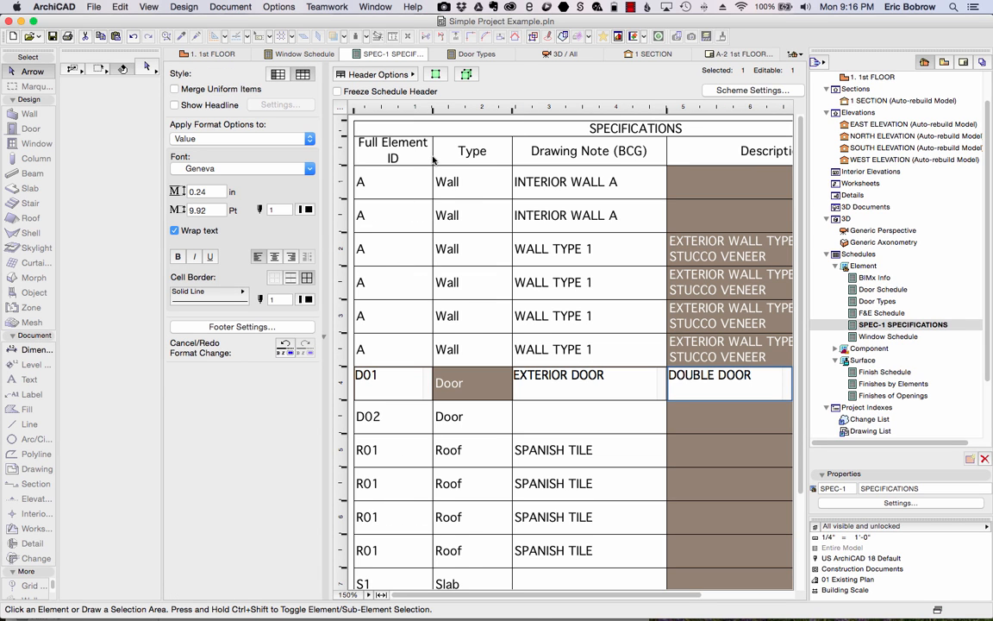
left_click(729, 91)
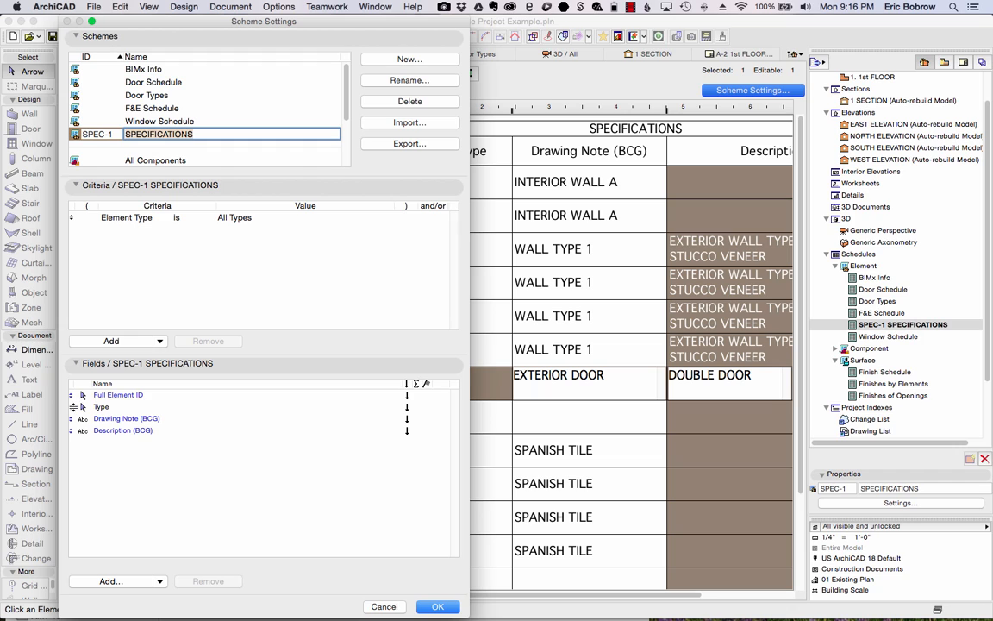
left_click_drag(69, 407, 70, 395)
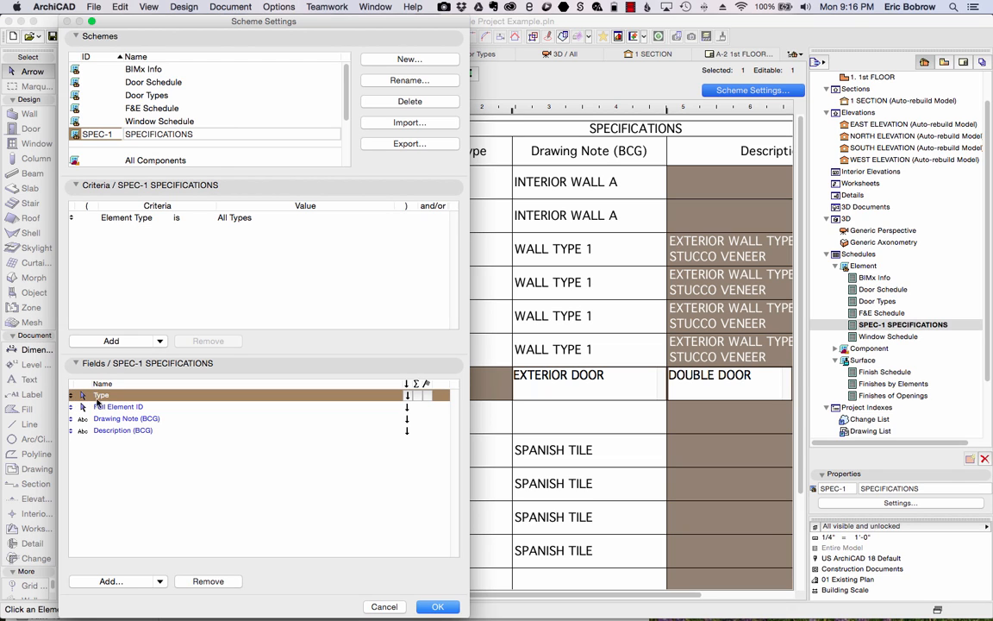
left_click(428, 396)
left_click(429, 396)
left_click(436, 607)
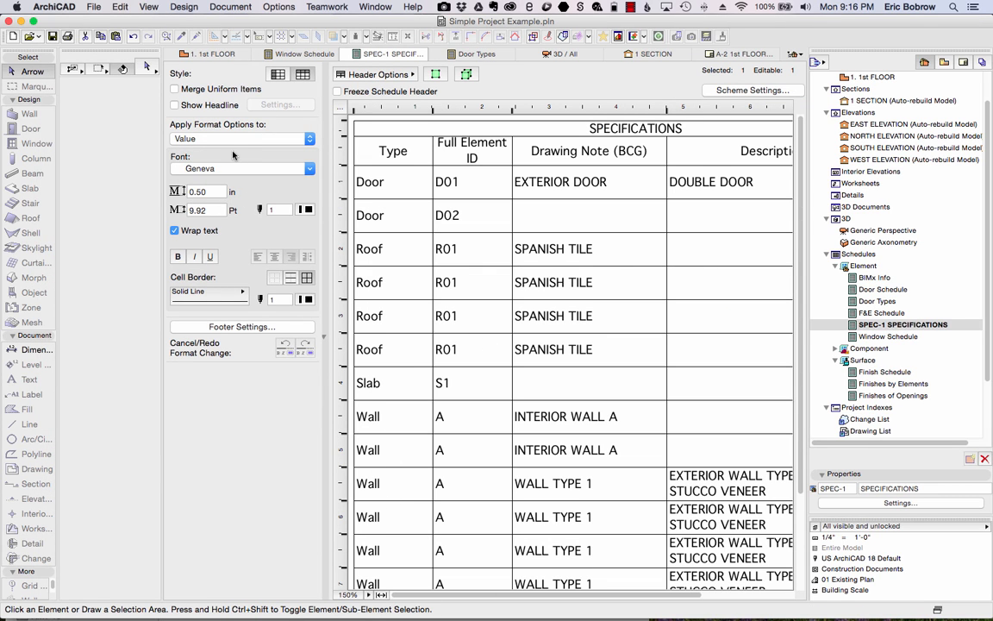
left_click(175, 106)
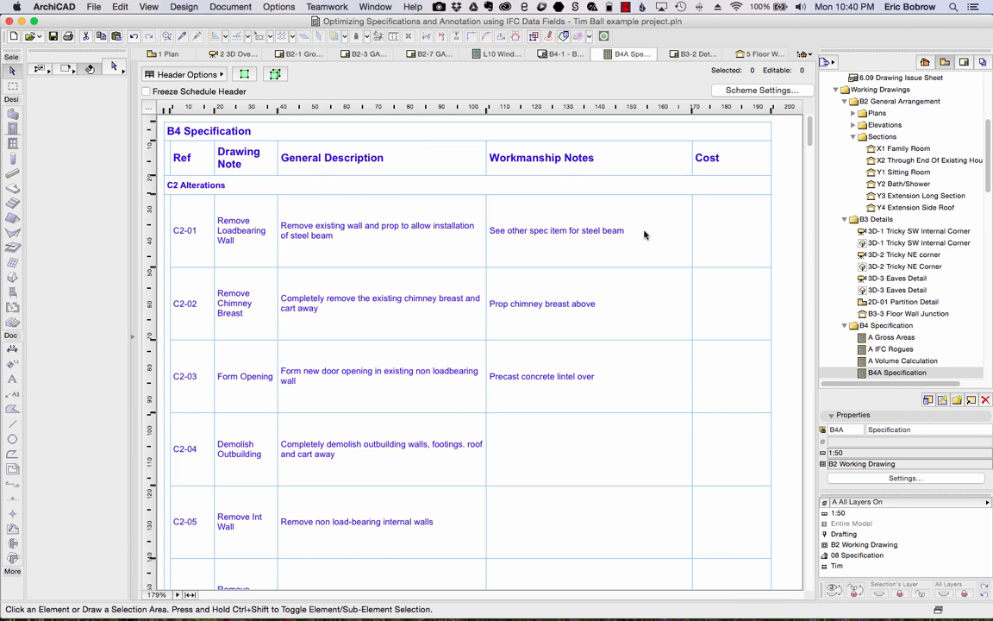
Look through the B4A Specification schedule down to the masonry and steelwork items and return to its beginning
left_click_drag(811, 144, 811, 302)
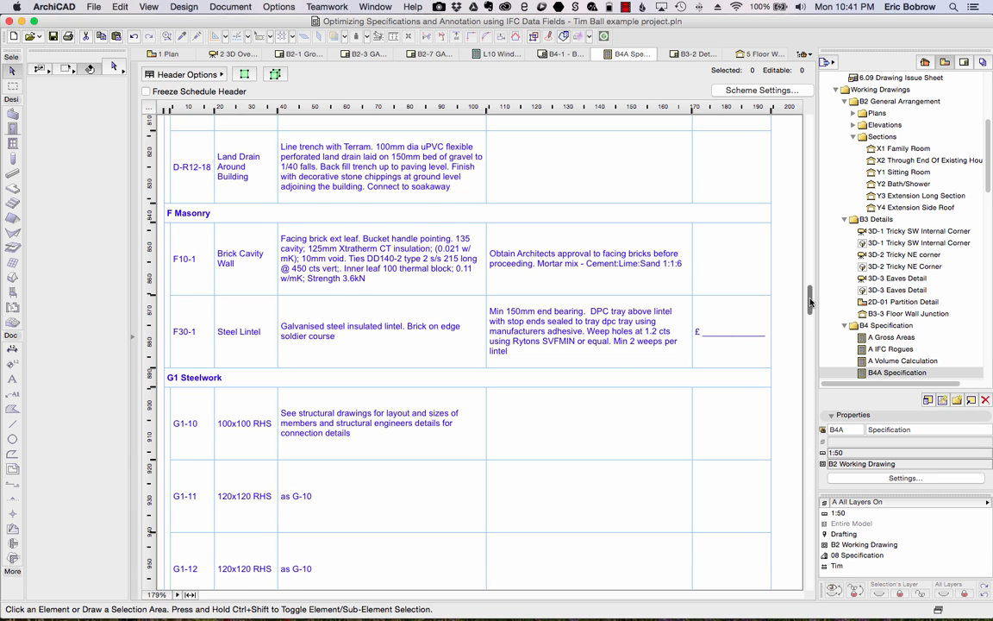
left_click_drag(811, 300, 810, 128)
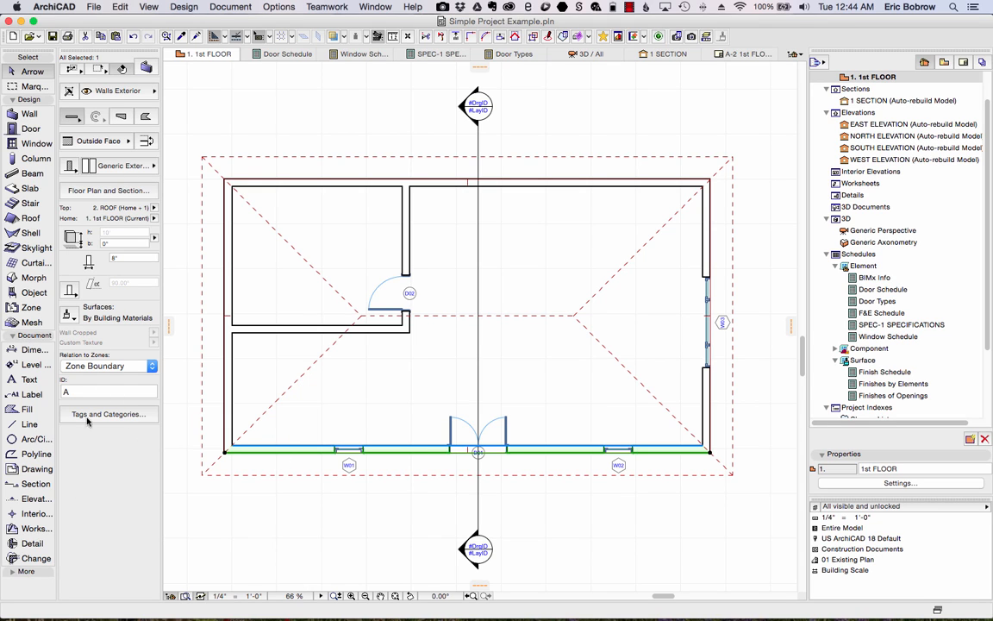
Examine the BCG property set in the selected exterior wall's IFC properties, close without changes, and view the wall's tags and categories
left_click(147, 68)
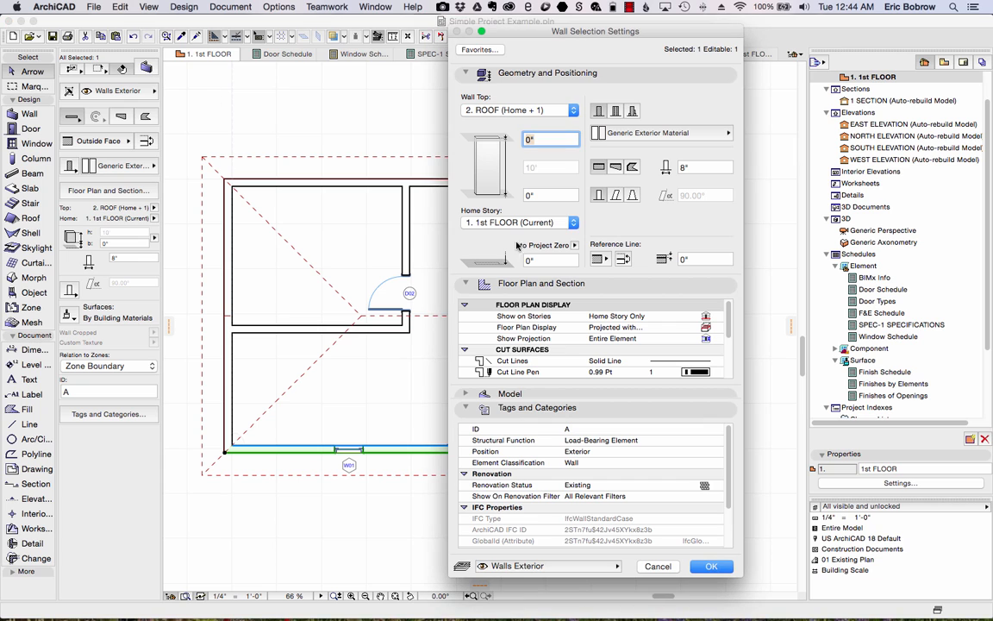
scroll(602, 527, "down", 5)
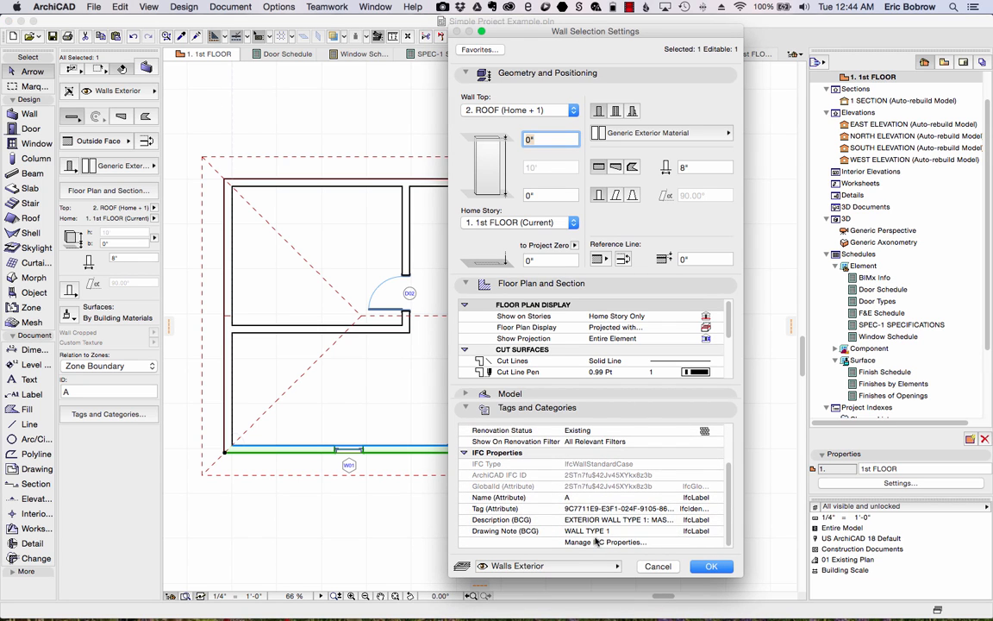
left_click(614, 542)
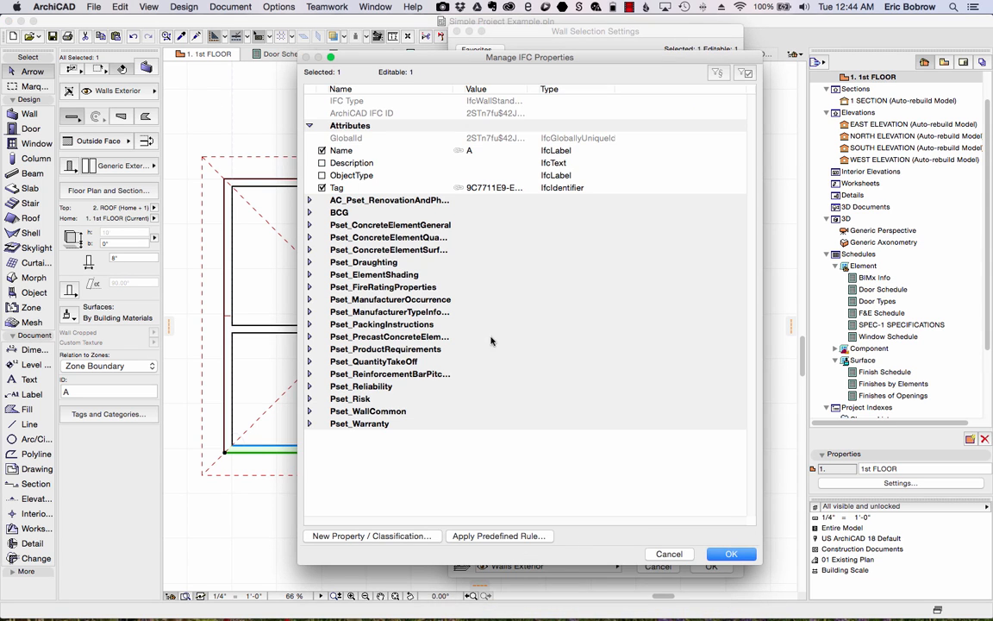
left_click(310, 213)
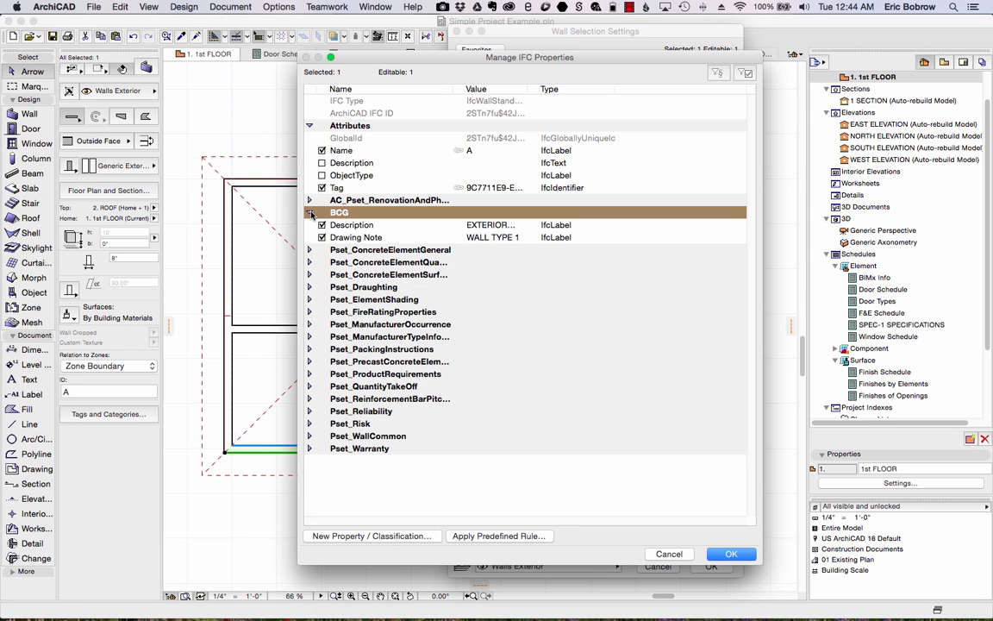
left_click(667, 555)
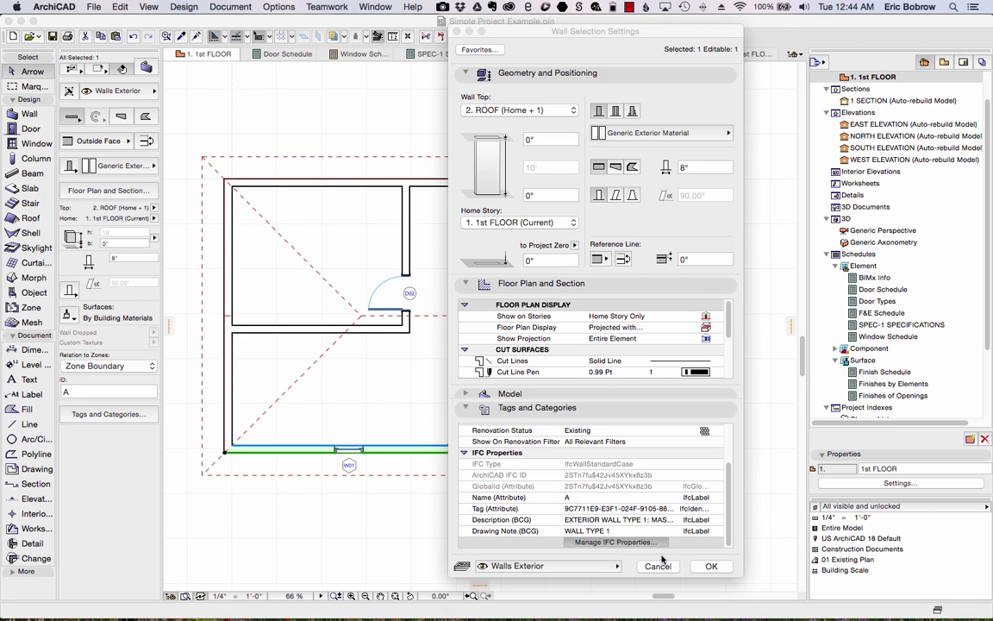
left_click(657, 566)
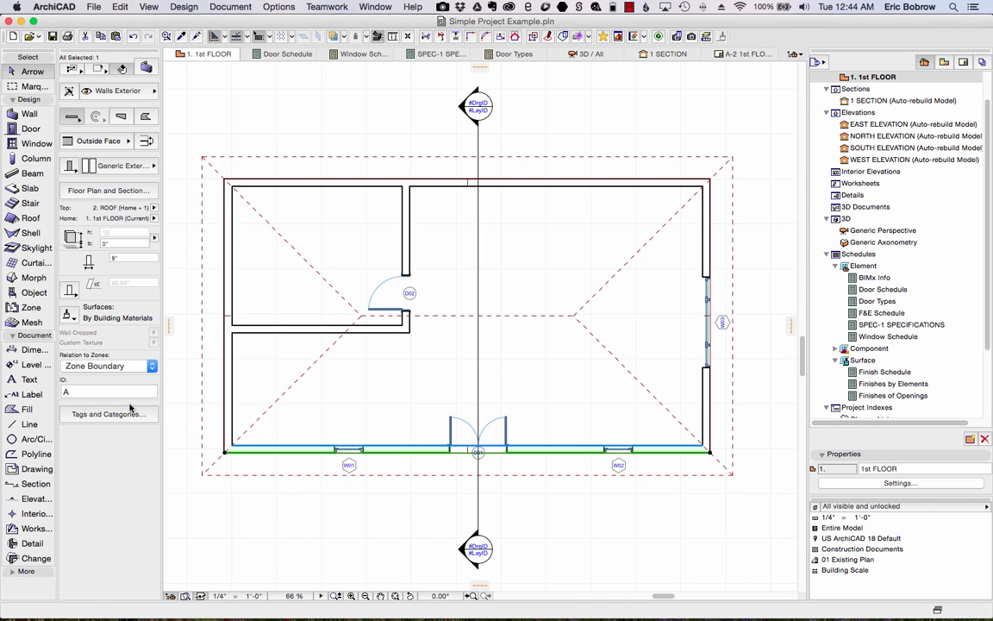
left_click(126, 415)
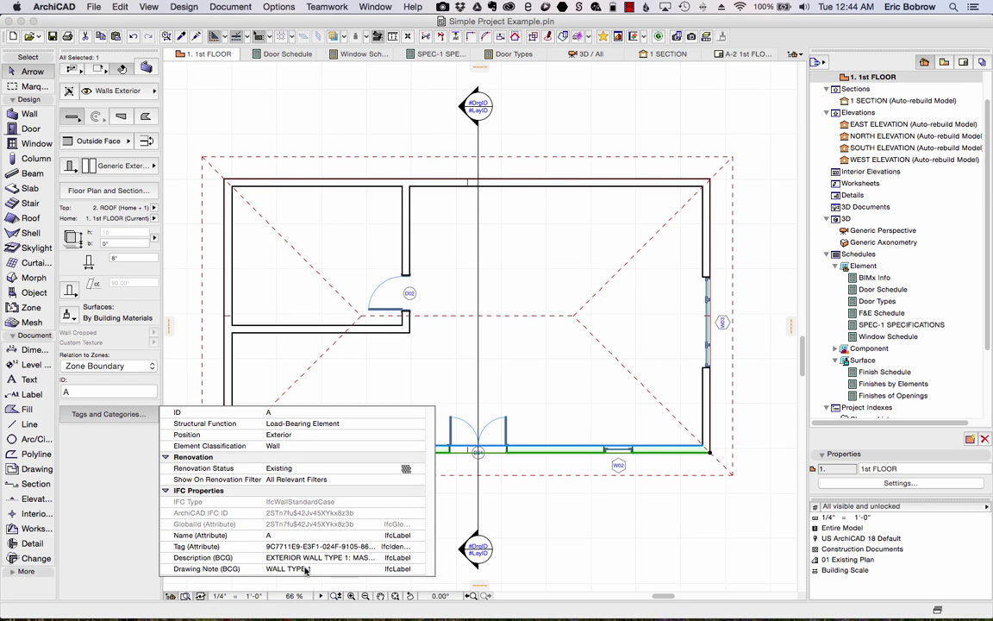